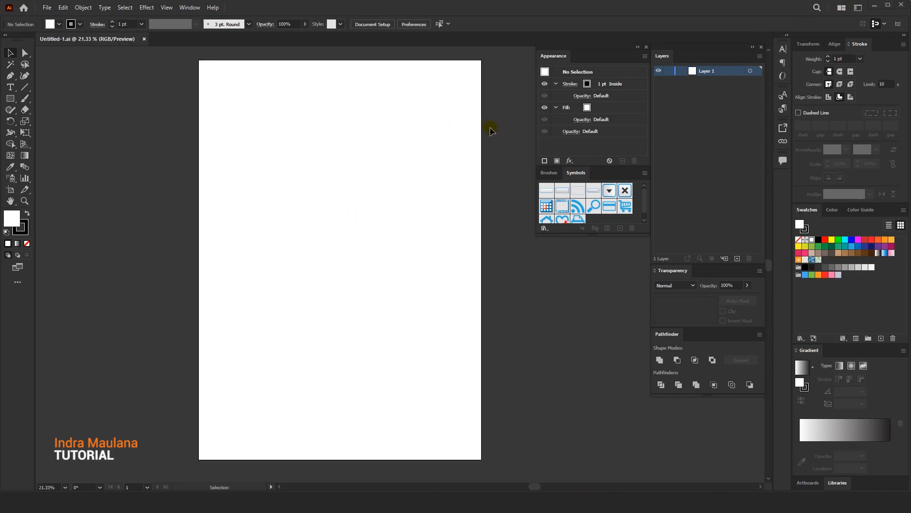
Draw a 2480 by 3508 px rectangle covering the whole artboard
scroll(489, 126, "down", 1)
left_click_drag(463, 203, 406, 215)
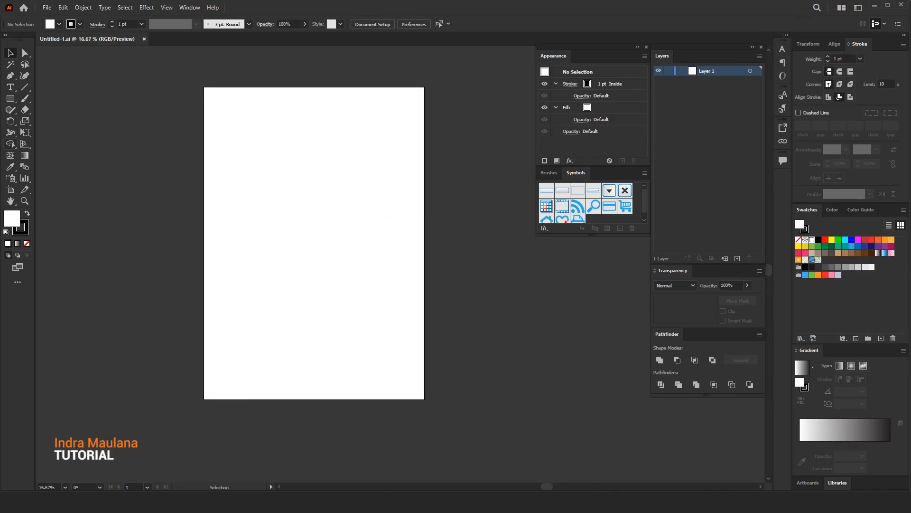
left_click_drag(206, 87, 424, 399)
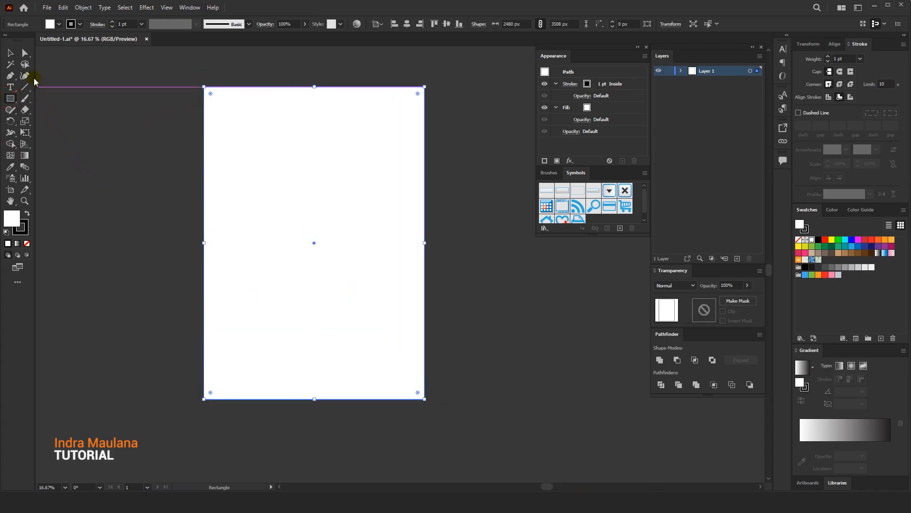
Remove the rectangle's stroke and make its fill the active colour attribute
left_click(12, 53)
left_click(79, 23)
left_click(79, 23)
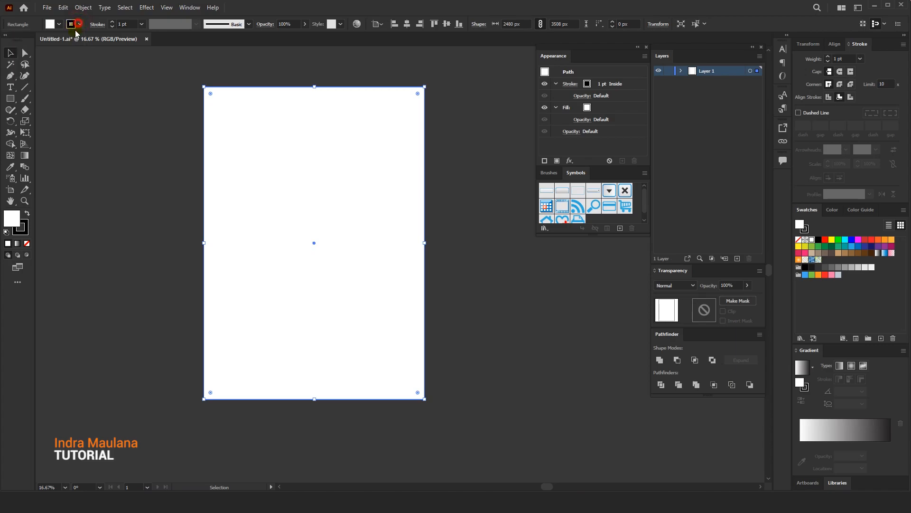
left_click(27, 244)
left_click(13, 216)
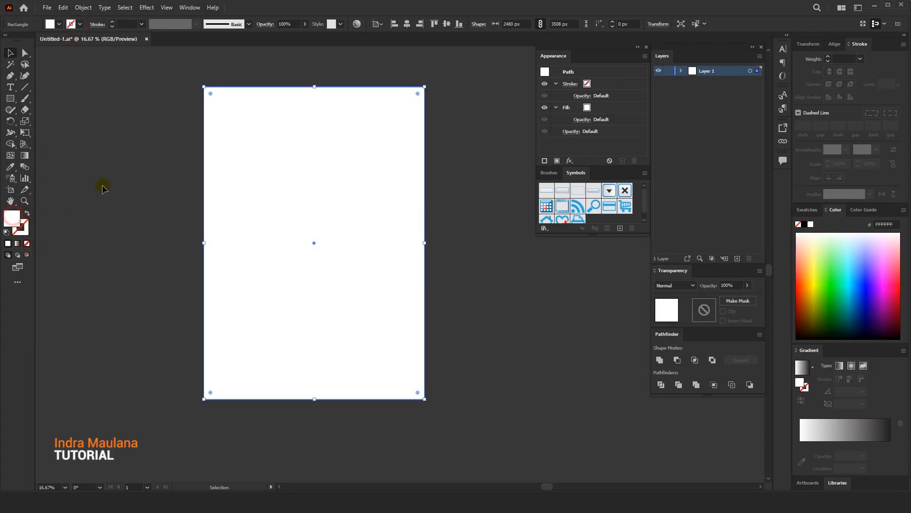
Fill the rectangle with the white-to-black linear gradient and select its white colour stop
left_click_drag(478, 242, 466, 252)
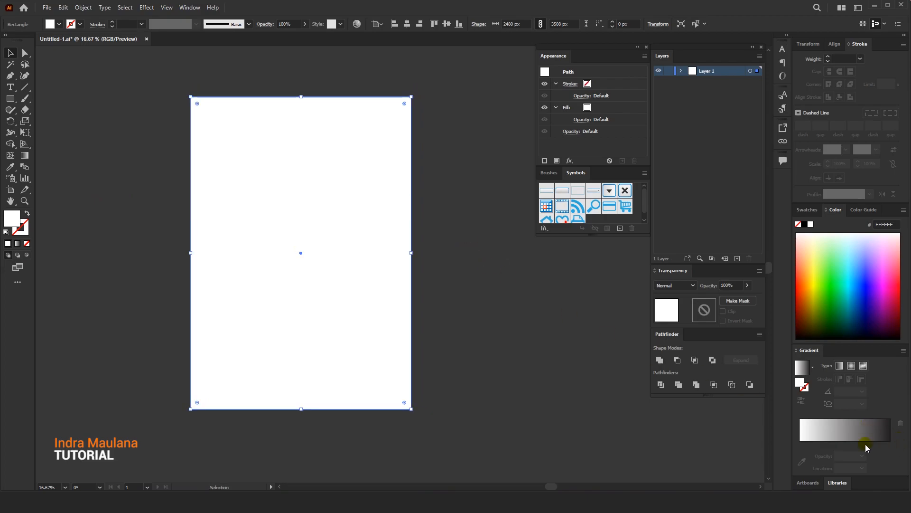
left_click(854, 431)
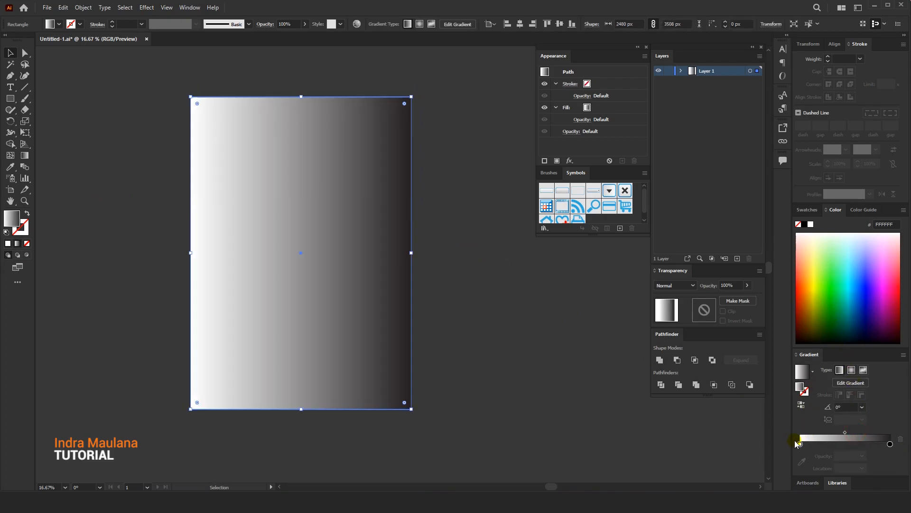
left_click_drag(801, 444, 791, 443)
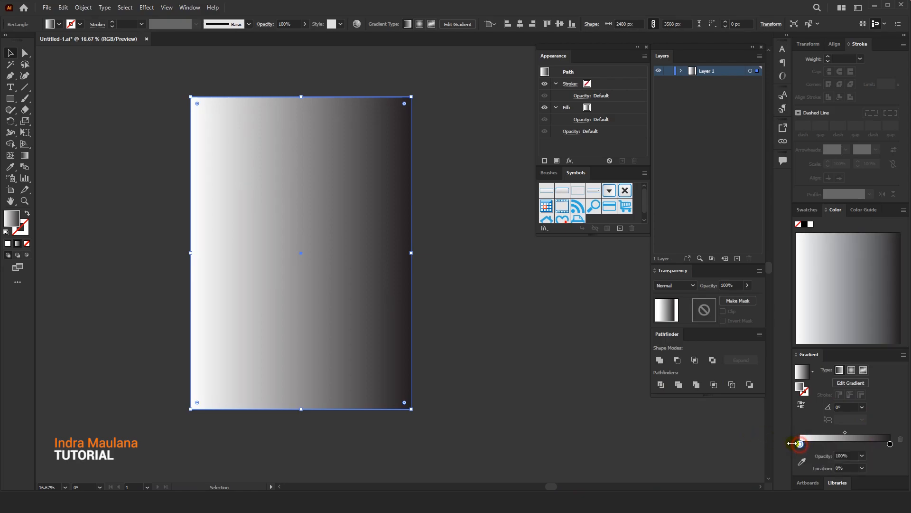
Set the rectangle's fill to the pink colour FF0086
double_click(11, 219)
left_click_drag(245, 84, 606, 100)
left_click_drag(546, 195, 547, 141)
left_click(523, 134)
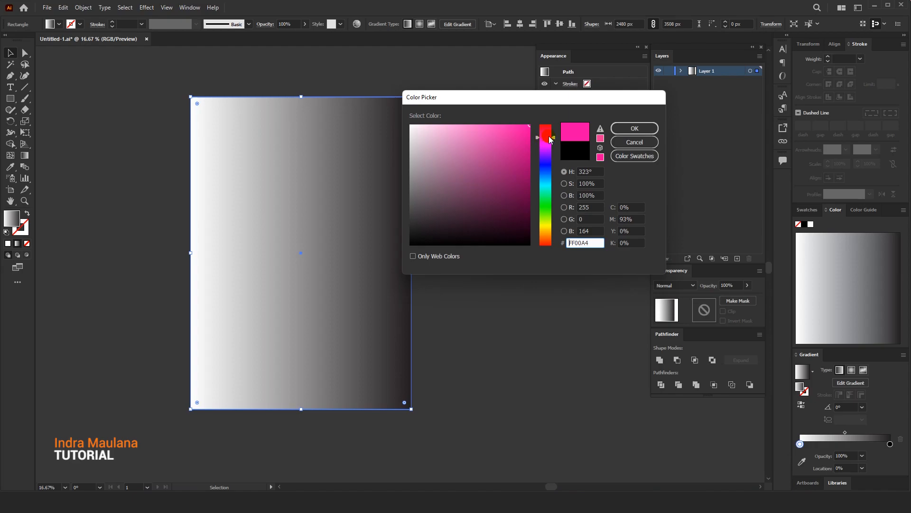
left_click(643, 124)
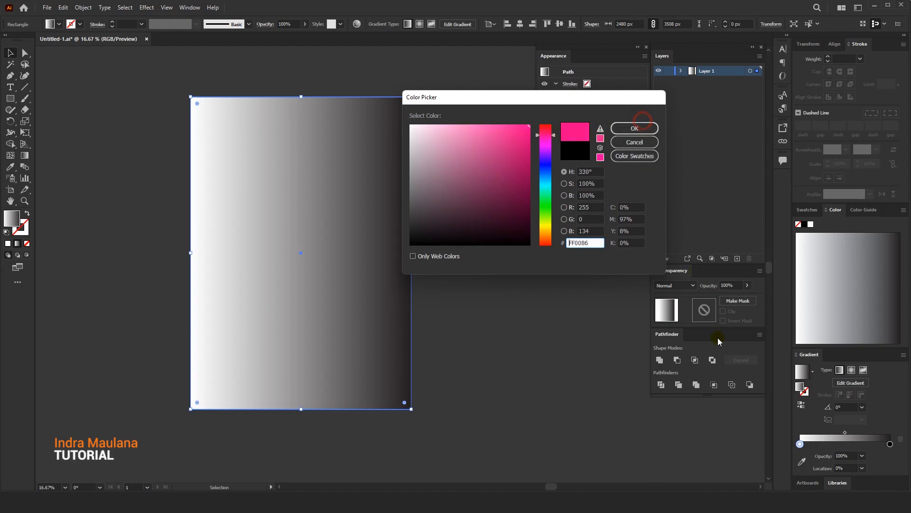
left_click(635, 129)
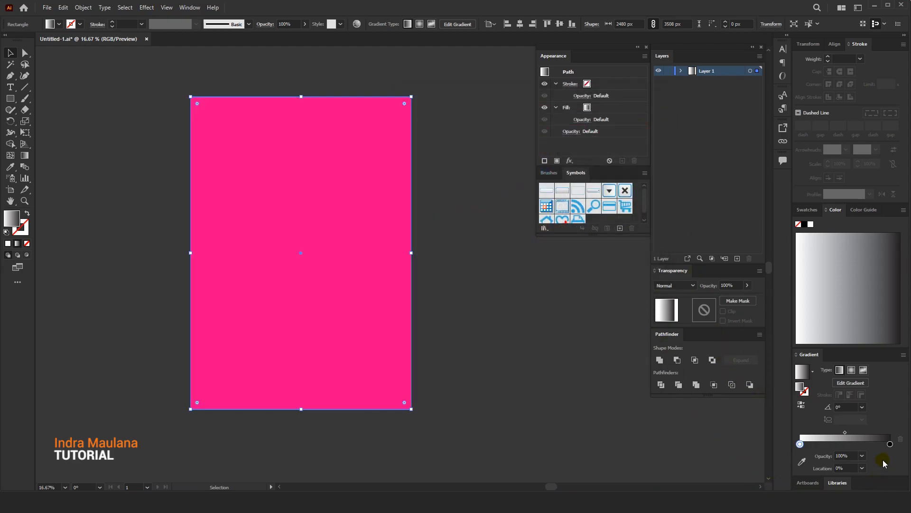
Reapply the gradient with a pink stop, delete the white stop, and move the pink stop to the gradient's start
left_click(801, 445)
left_click(800, 444)
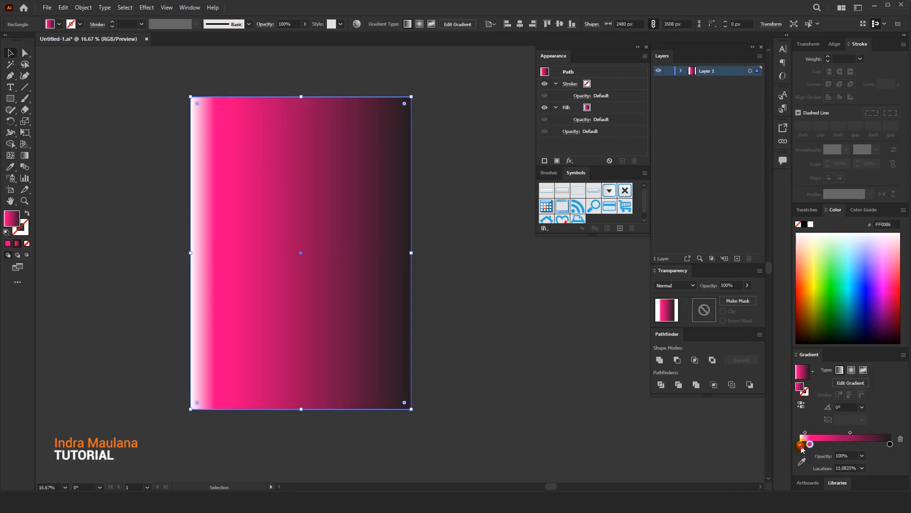
left_click(900, 440)
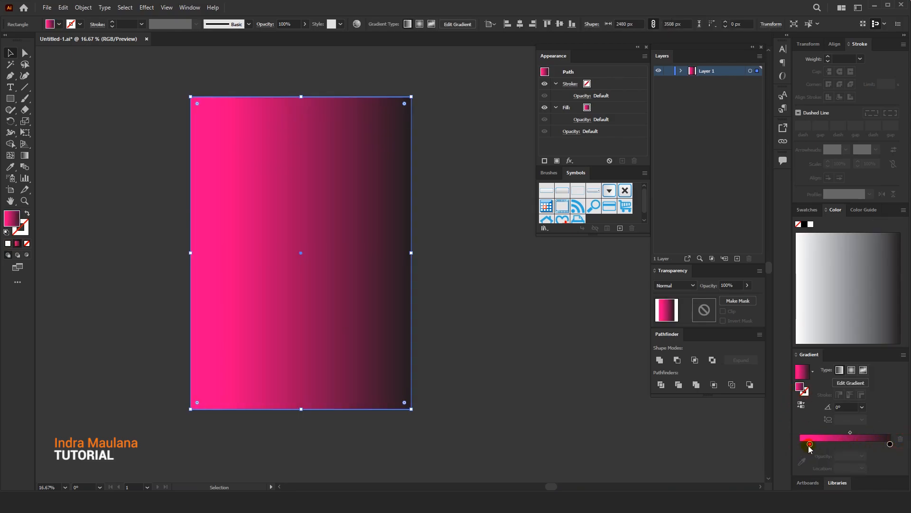
left_click_drag(809, 445, 799, 445)
Set the rectangle's fill to the dark navy colour 130042
left_click(890, 445)
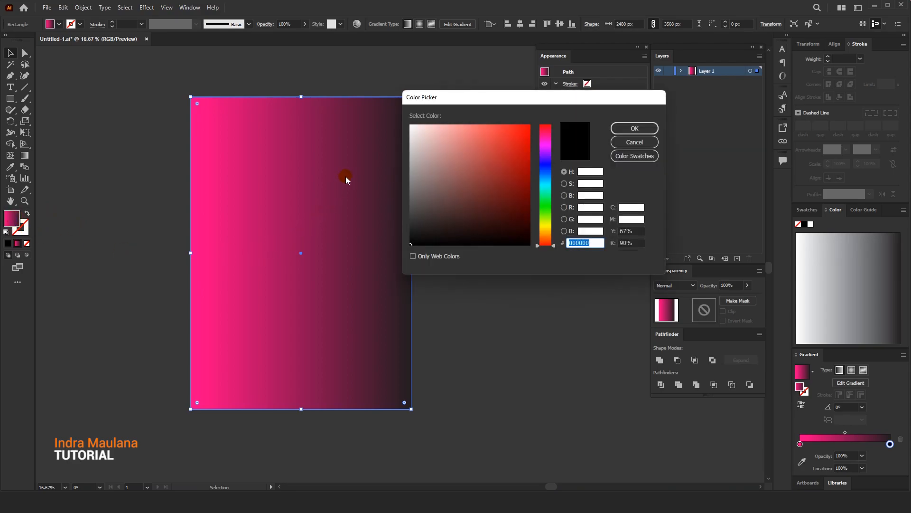
left_click_drag(518, 101, 534, 96)
left_click_drag(559, 173, 565, 154)
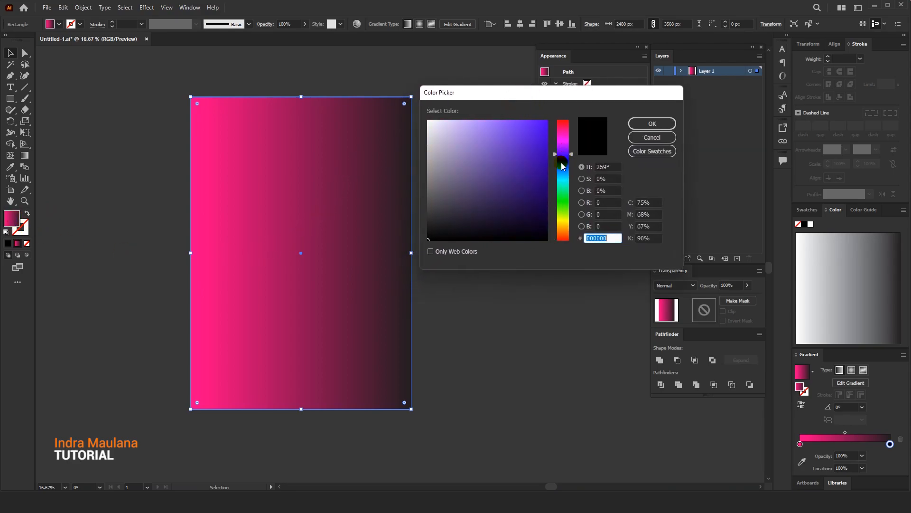
left_click(543, 210)
left_click(652, 124)
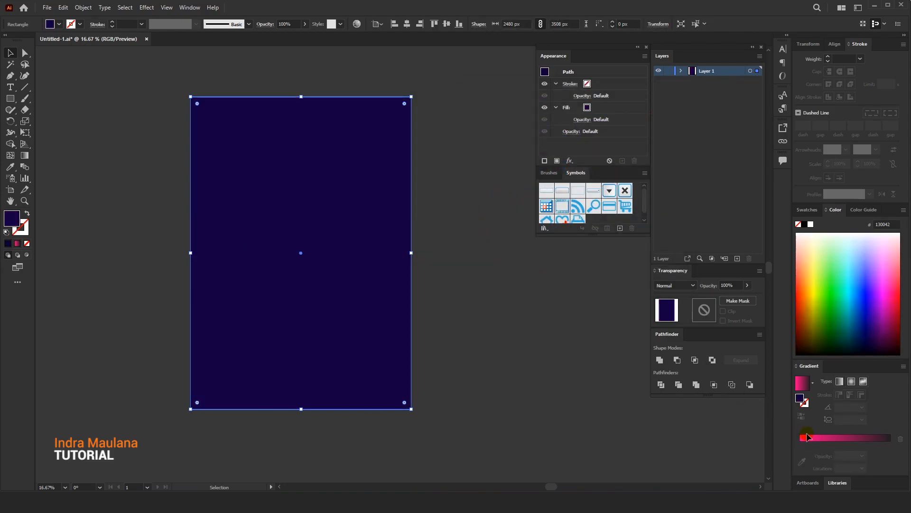
Replace the gradient's black end stop with navy 130042 and shift the midpoint to about 45%
left_click(884, 448)
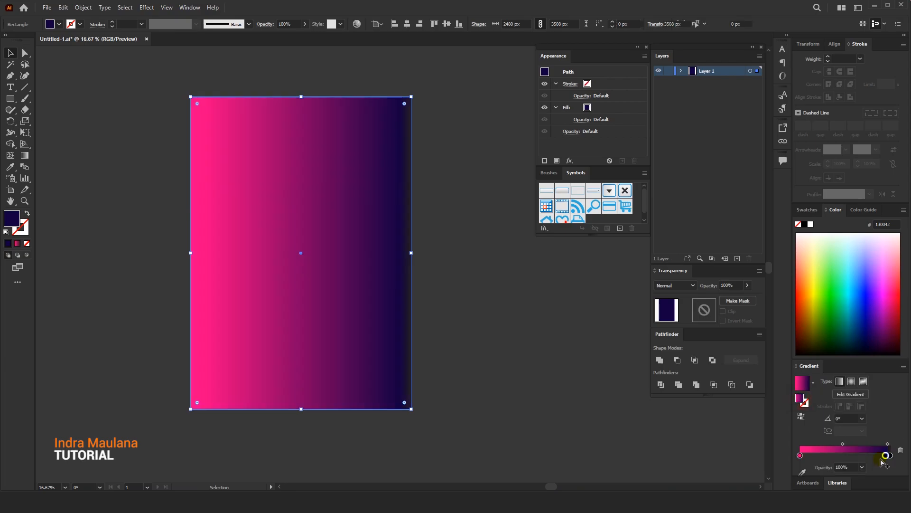
left_click(890, 445)
left_click_drag(878, 445, 842, 434)
left_click(901, 439)
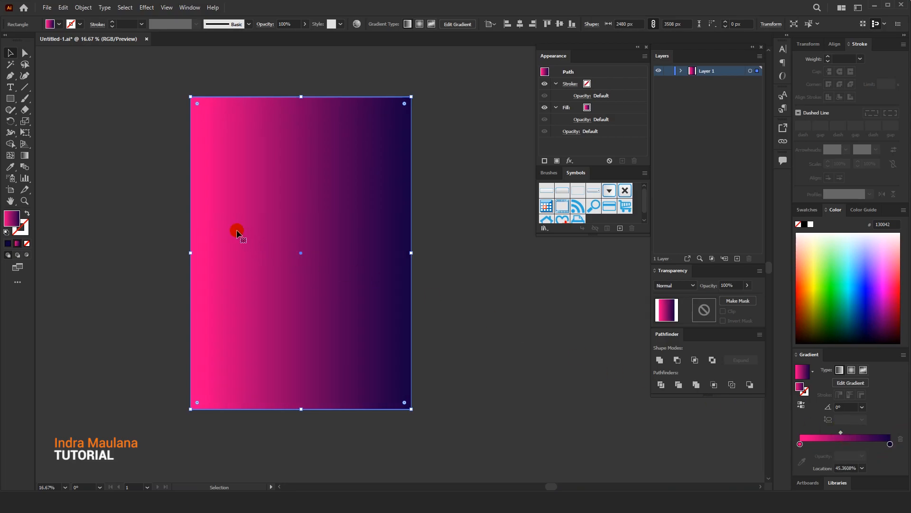
Make the gradient radial, spreading from the rectangle's top-left corner toward the lower middle at an angle of about -57°
left_click(24, 155)
left_click_drag(191, 101, 327, 295)
left_click(853, 382)
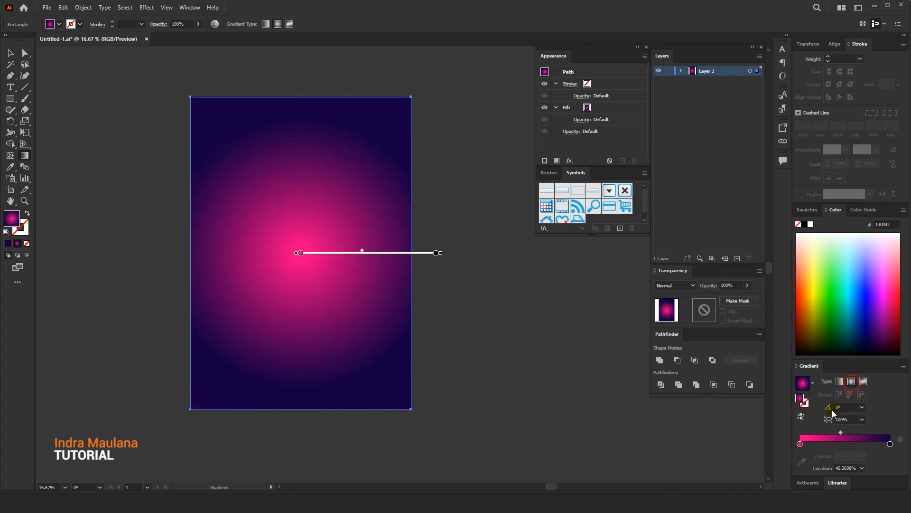
left_click_drag(191, 101, 315, 291)
left_click(10, 54)
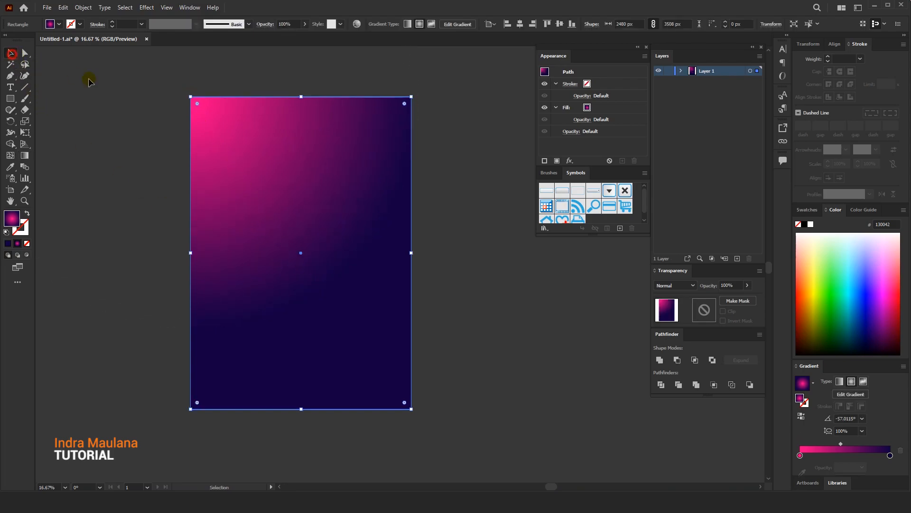
Lock the gradient background rectangle and test that it can no longer be moved
left_click(110, 81)
left_click_drag(156, 86, 188, 87)
left_click(318, 170)
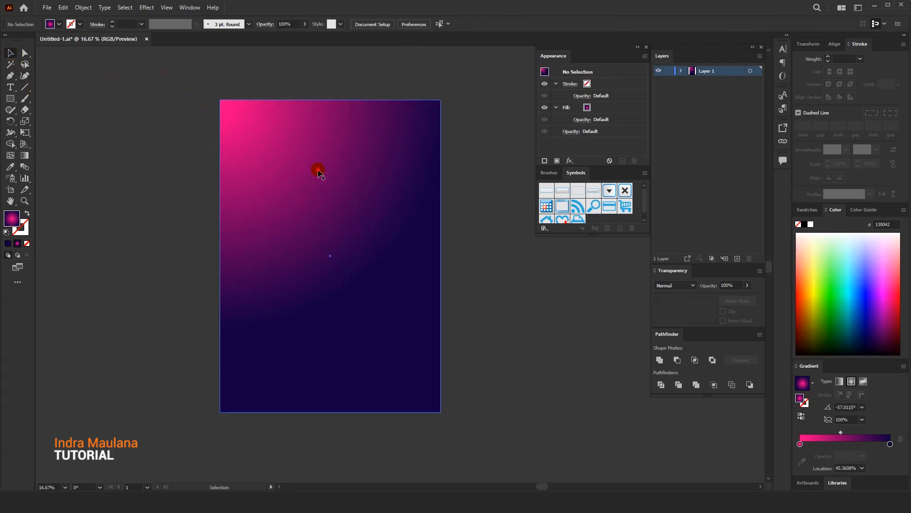
left_click(83, 8)
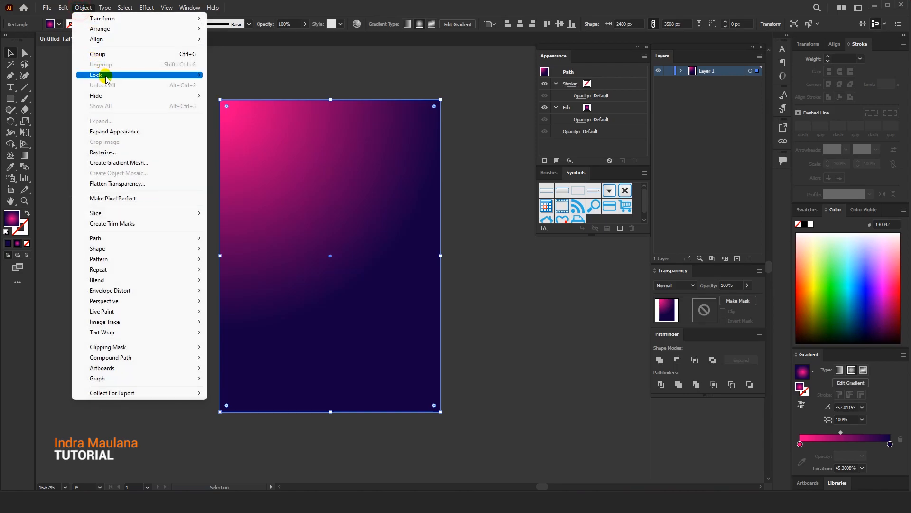
left_click(275, 74)
left_click_drag(311, 227, 405, 339)
left_click_drag(326, 260, 365, 296)
left_click_drag(195, 202, 207, 200)
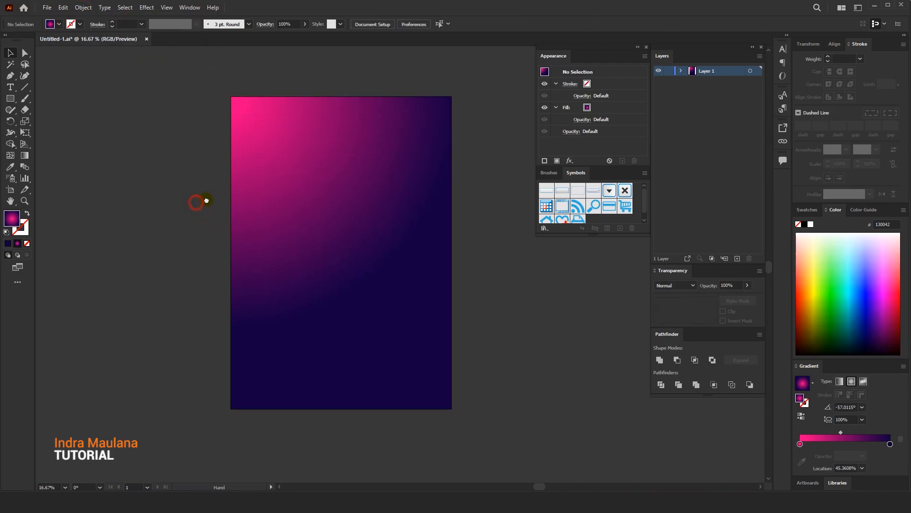
Draw a circle about 2678 px in diameter outward from the middle of the artboard
right_click(10, 99)
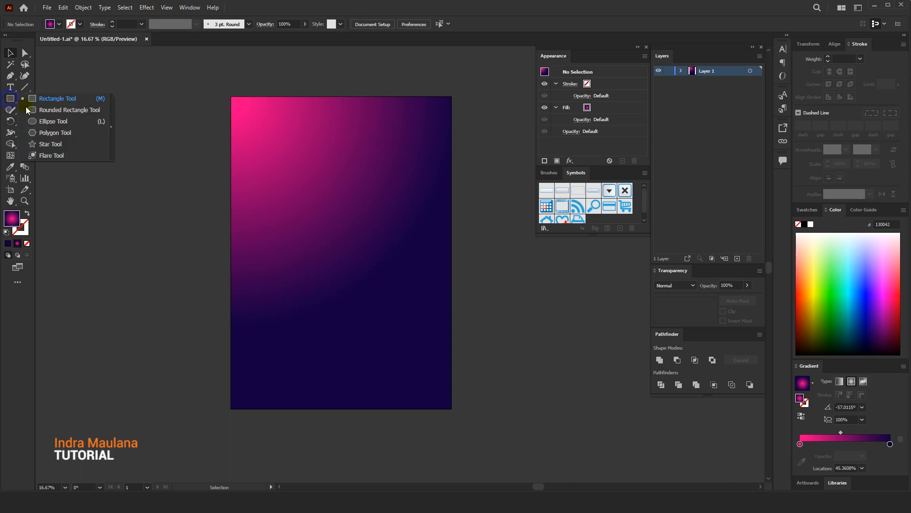
left_click(49, 123)
key("l")
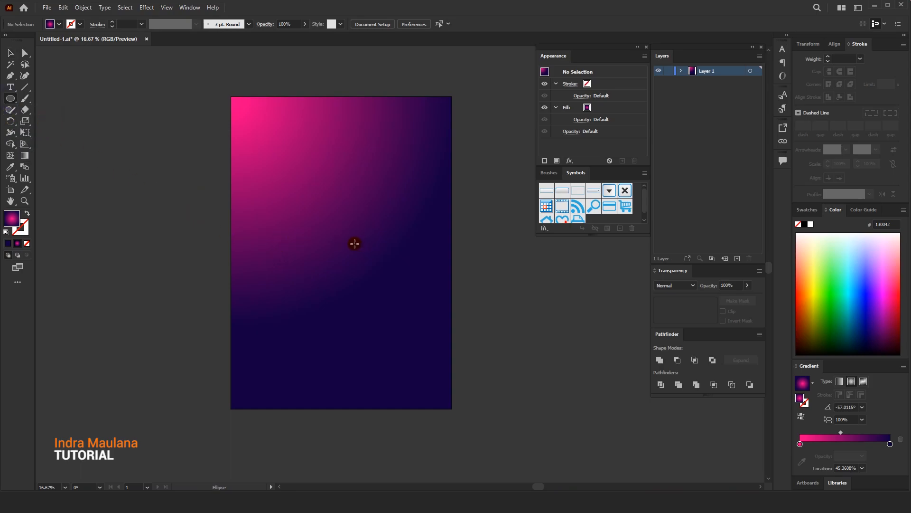
left_click_drag(340, 244, 432, 357)
left_click(11, 52)
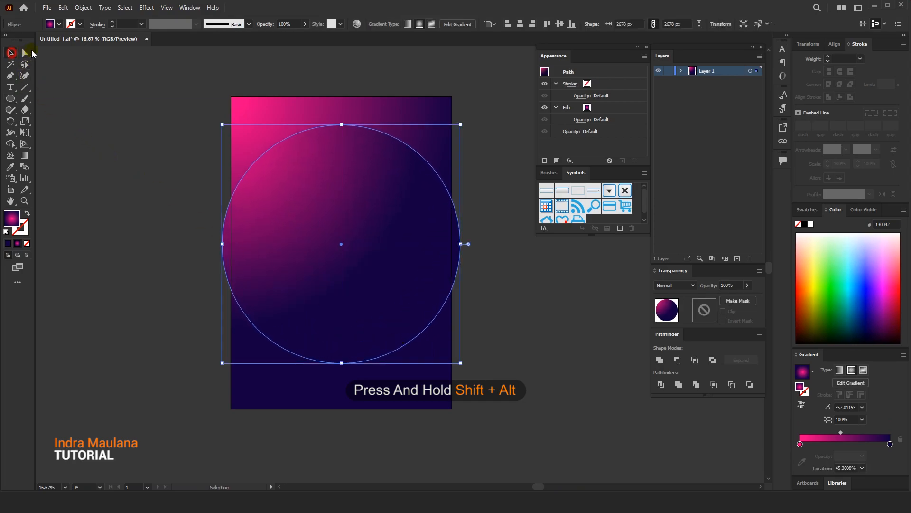
Fill the circle with solid navy 130042 instead of the gradient
left_click(8, 243)
left_click(210, 147)
left_click_drag(172, 217, 143, 212)
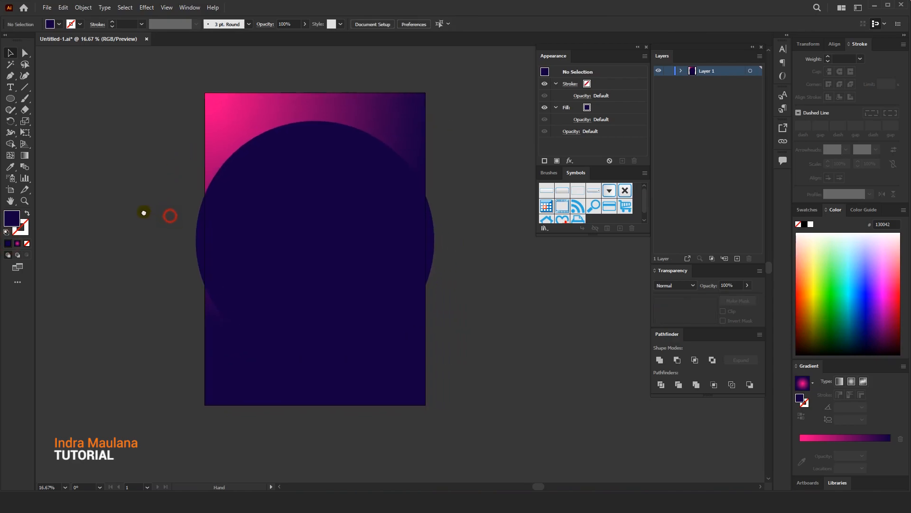
Give the circle a white FFFFFF stroke and no fill
left_click(281, 208)
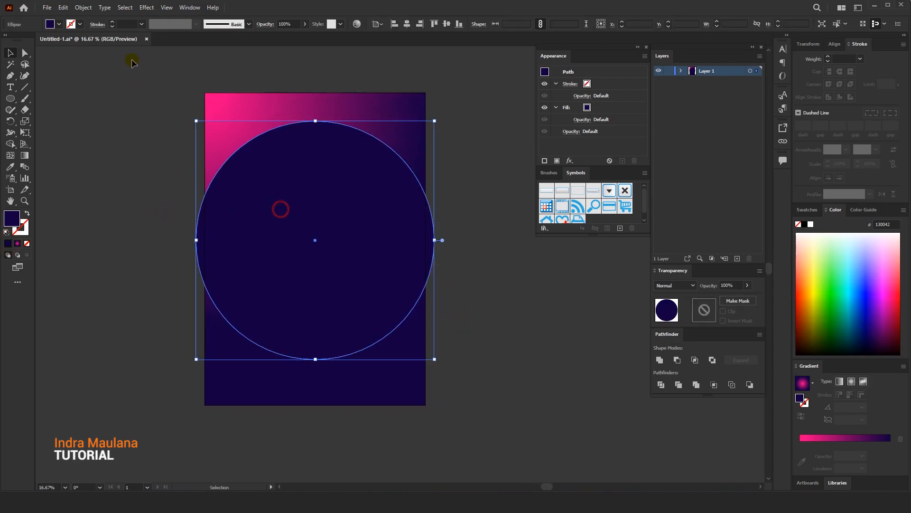
double_click(19, 219)
left_click_drag(497, 139, 421, 100)
left_click(652, 124)
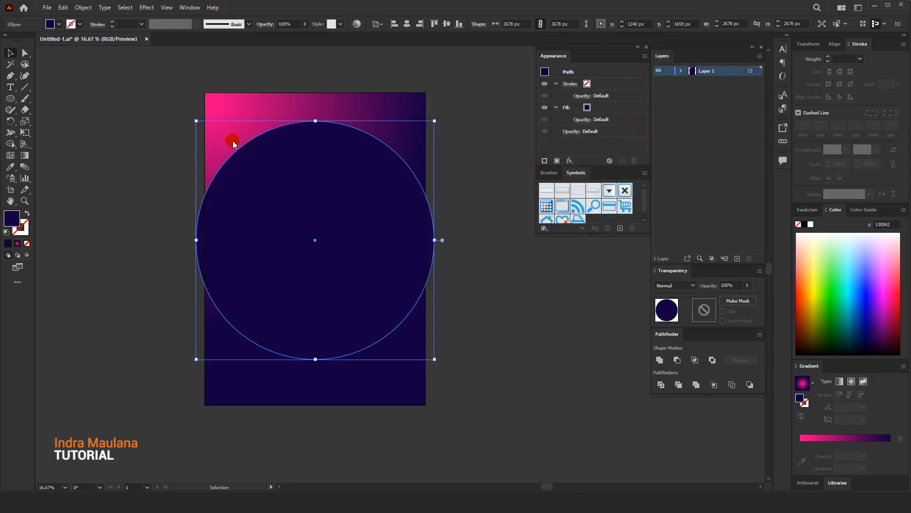
left_click(27, 213)
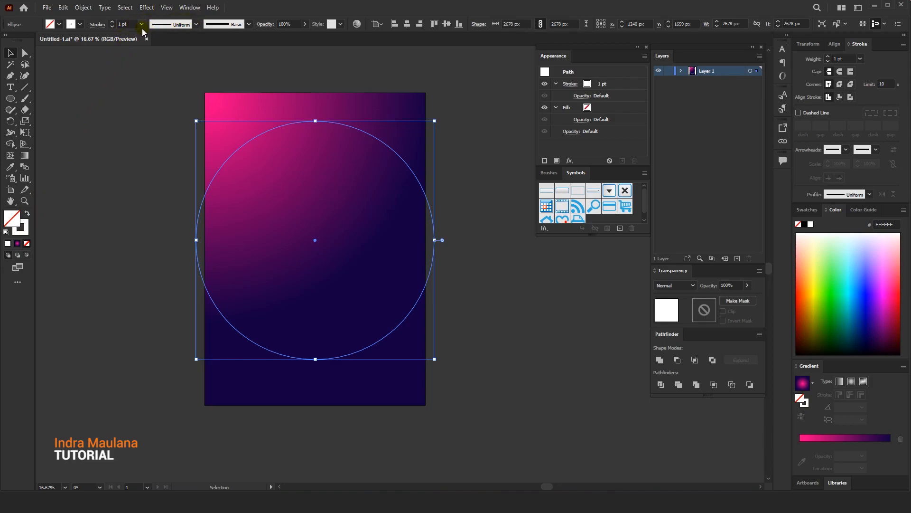
Shrink the circle to about 1983 px and centre it horizontally and vertically on the artboard
left_click_drag(434, 121, 404, 152)
left_click(378, 24)
left_click(385, 55)
left_click(406, 26)
left_click(446, 24)
left_click_drag(317, 102, 321, 91)
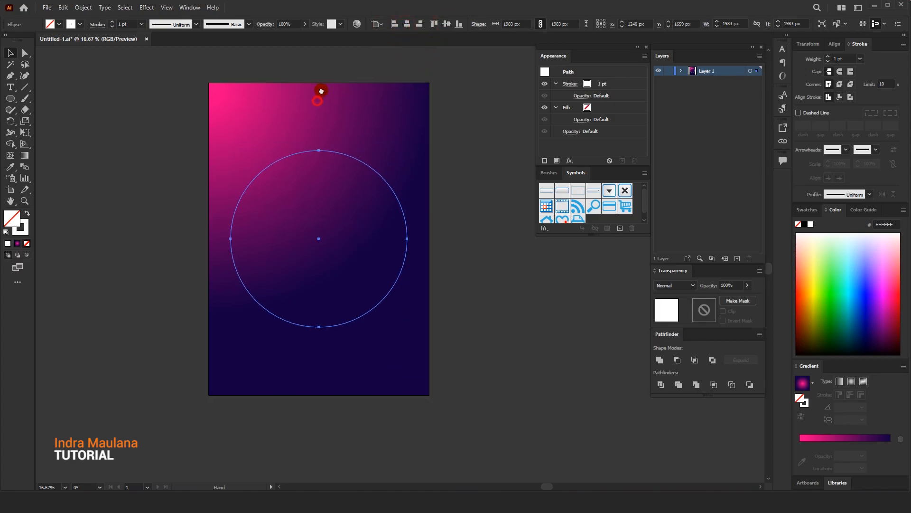
Try stroke weights of 80 pt and 300 pt on the white circle
left_click(429, 132)
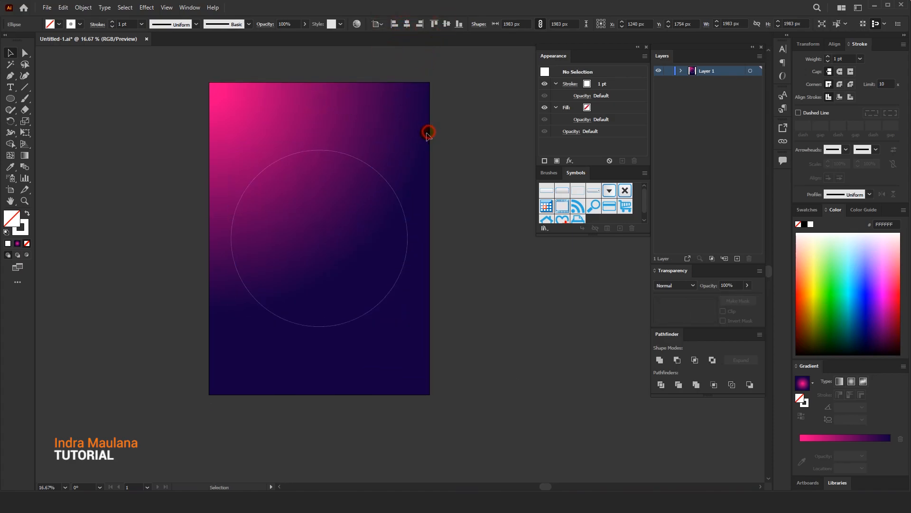
left_click(371, 164)
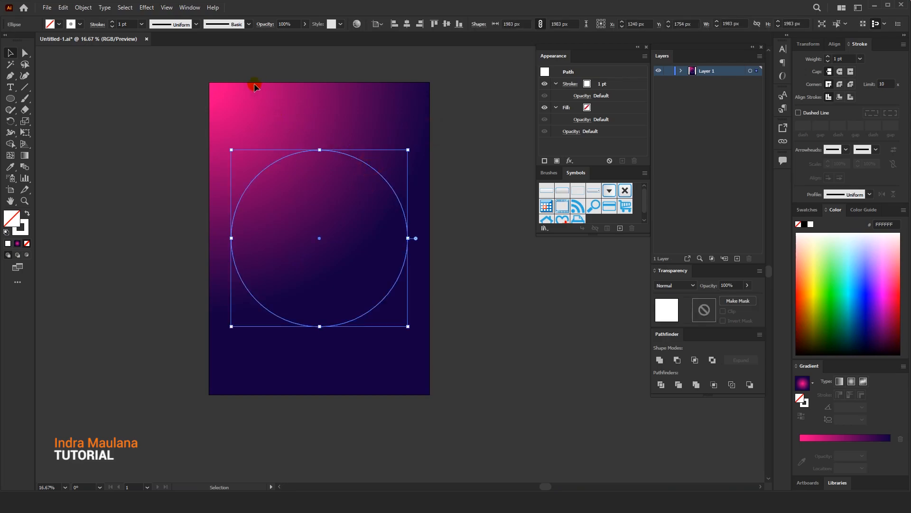
left_click(76, 25)
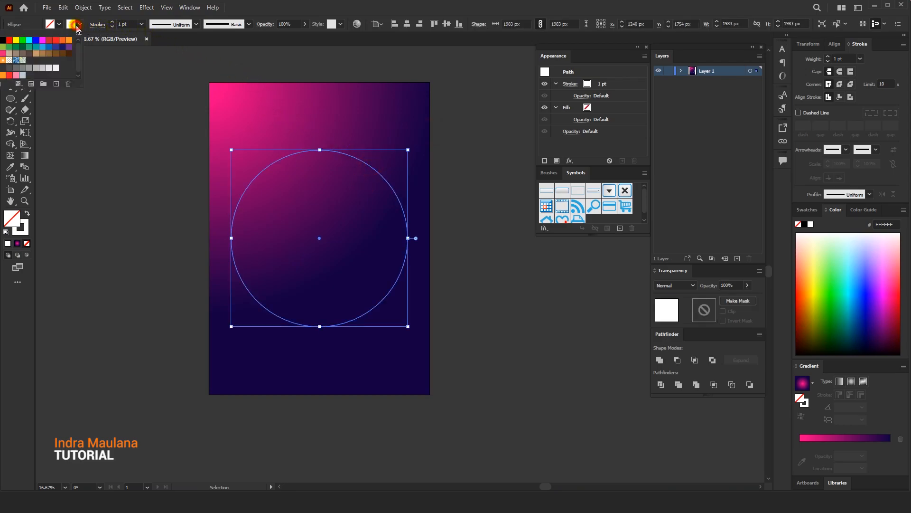
left_click(77, 27)
left_click(141, 24)
left_click(155, 243)
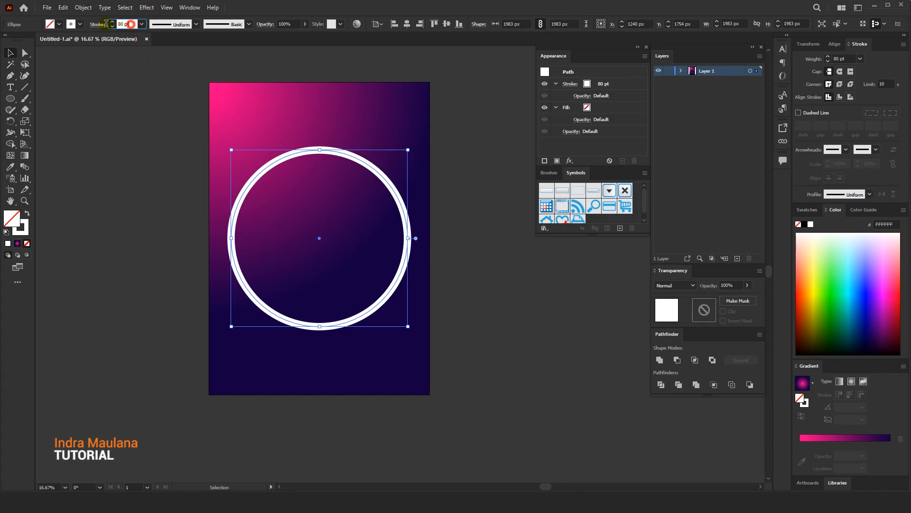
type("300")
key("Return")
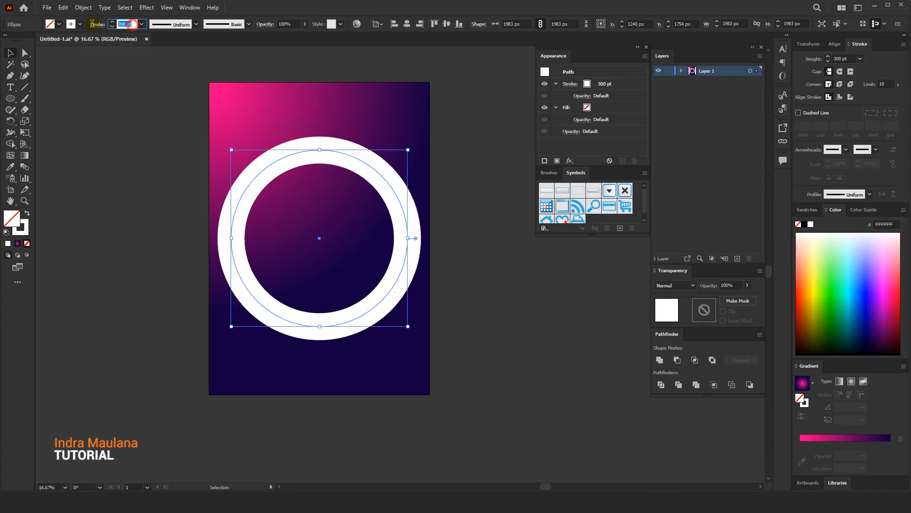
Set the white circle's stroke weight to 270 pt and deselect it
type("270")
key("Return")
left_click(326, 110)
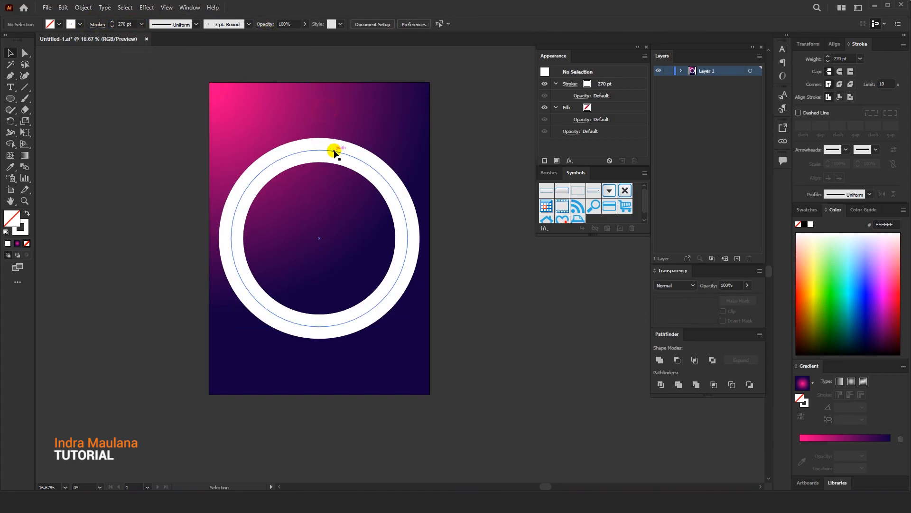
left_click(353, 159)
left_click(404, 156)
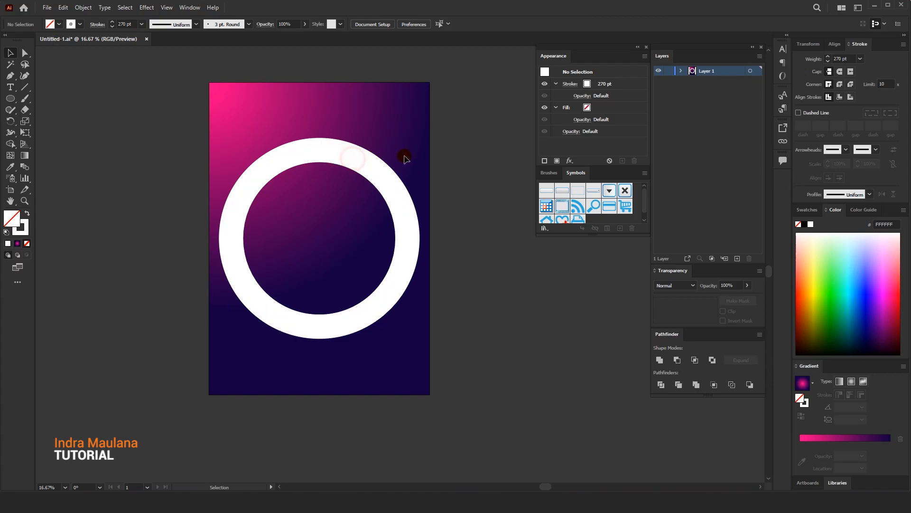
Duplicate the white ring onto the empty canvas to the right of the artboard
left_click(368, 164)
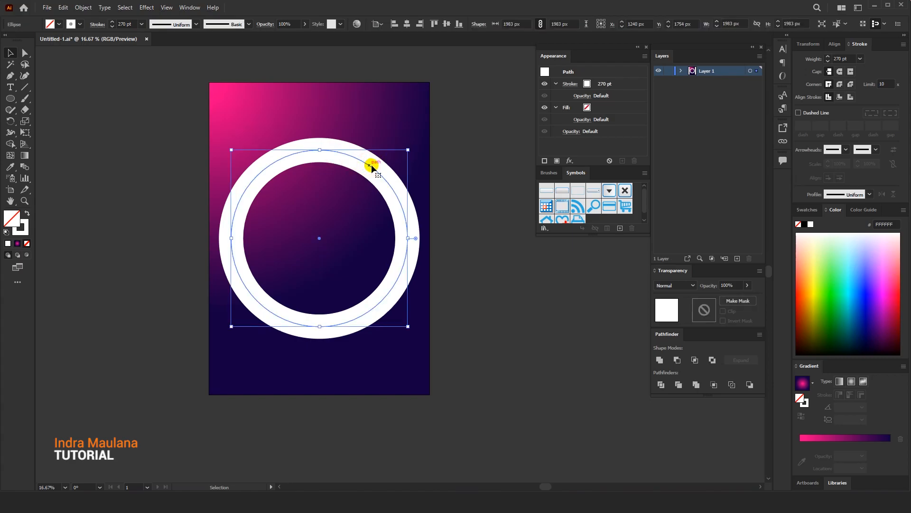
left_click_drag(409, 150, 197, 136)
key("ctrl+z")
left_click_drag(176, 171, 509, 138)
left_click_drag(309, 105, 470, 127)
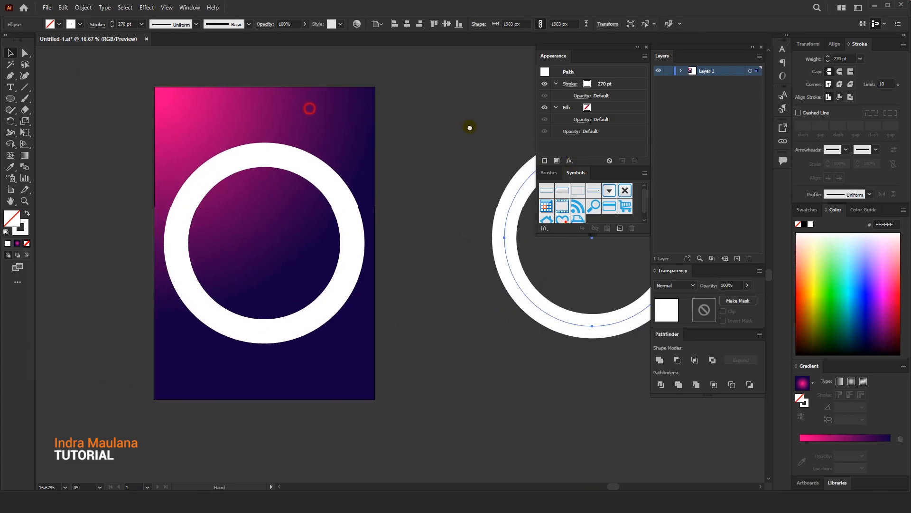
Expand the stroke of the white ring on the artboard into a filled shape
left_click(270, 153)
left_click(83, 8)
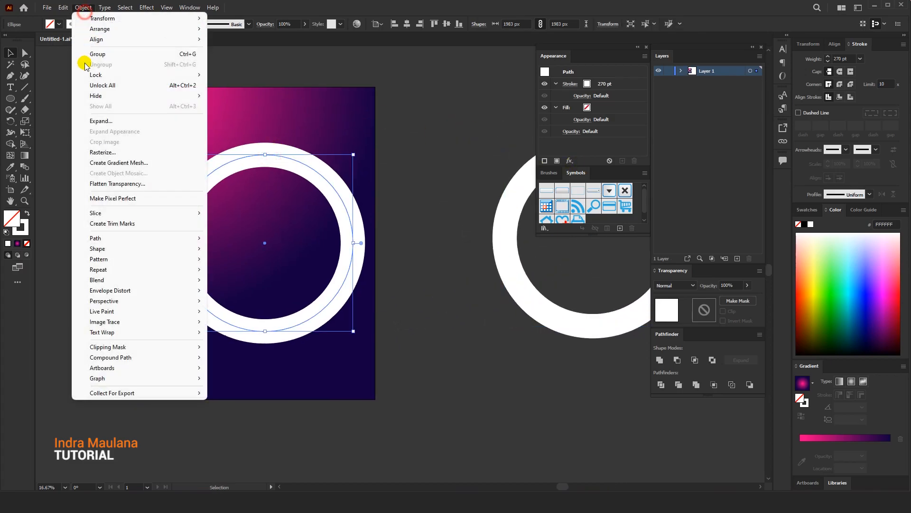
left_click(96, 123)
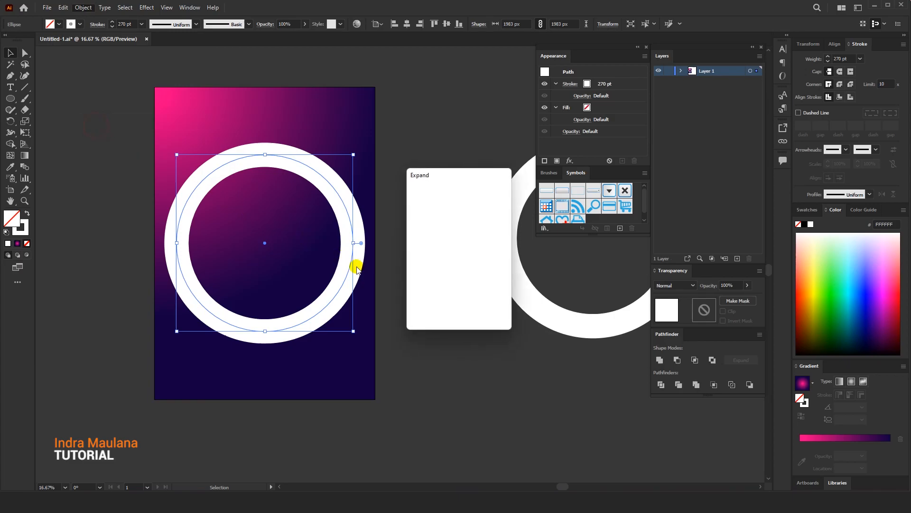
key("Return")
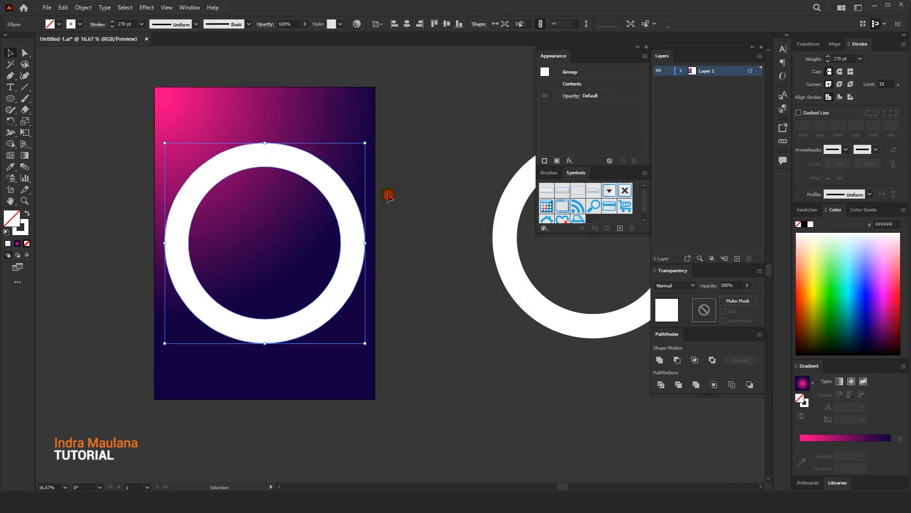
left_click(387, 194)
Sample the background's gradient onto the ring on the artboard and change the ring's gradient type to linear
left_click(322, 188)
left_click_drag(318, 176, 328, 175)
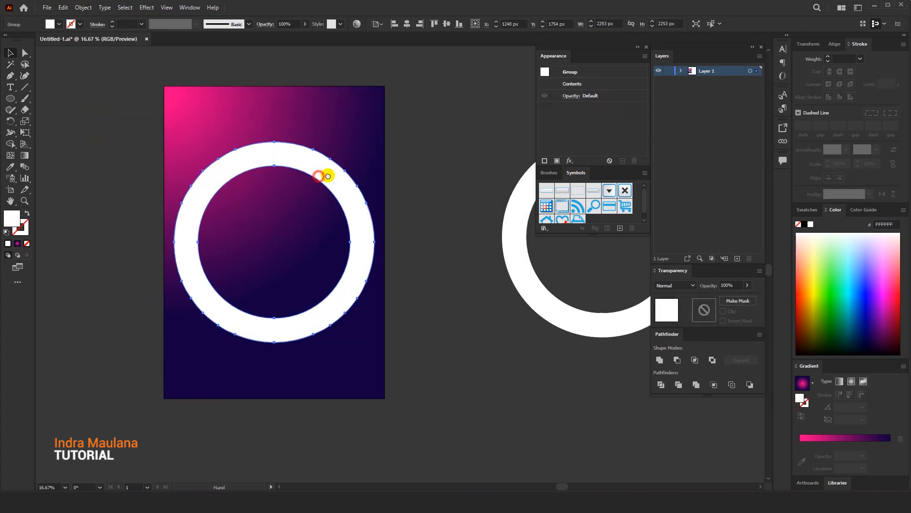
left_click_drag(266, 160, 275, 159)
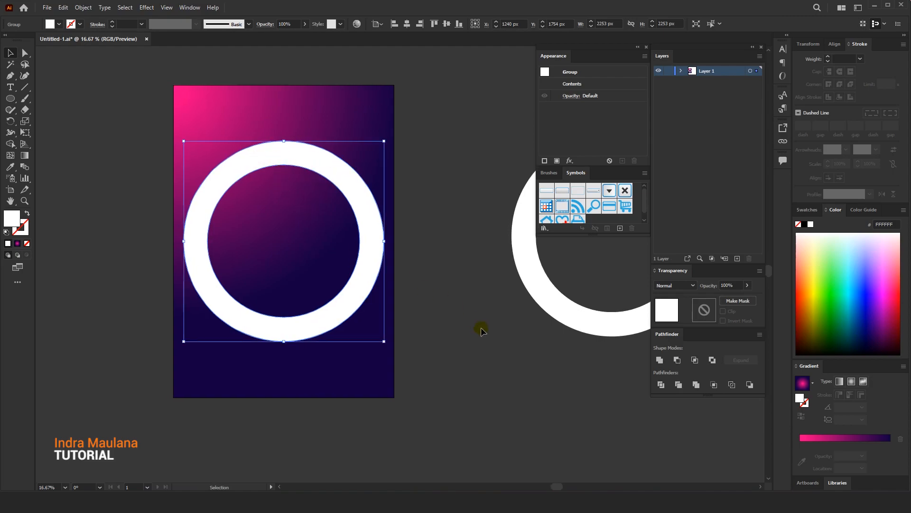
left_click(13, 167)
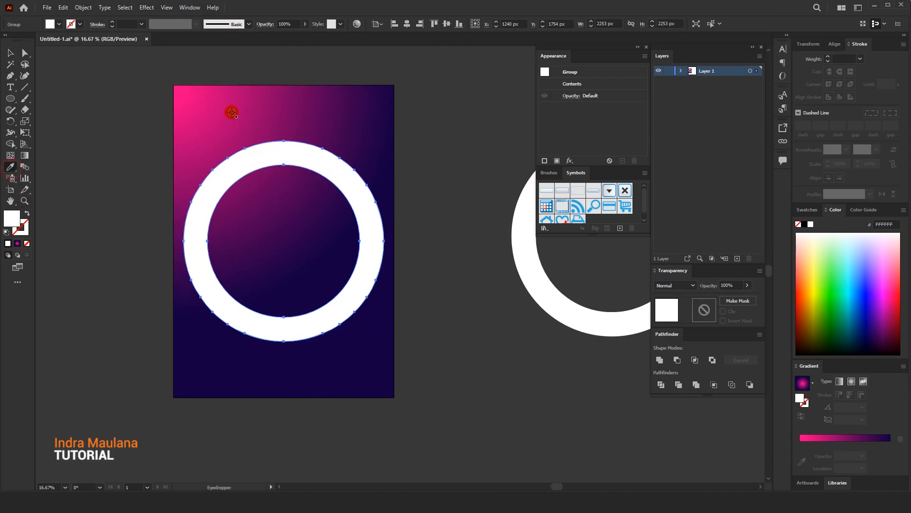
left_click(231, 114)
left_click(10, 53)
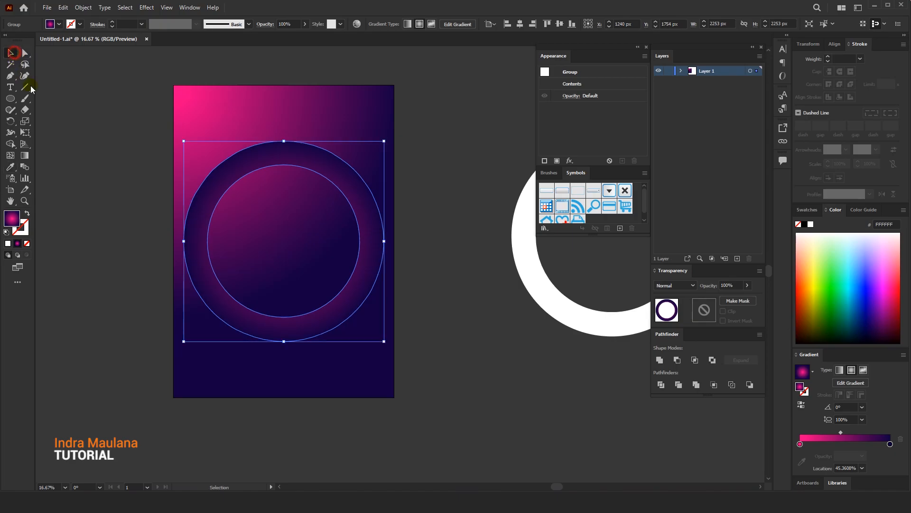
left_click(839, 370)
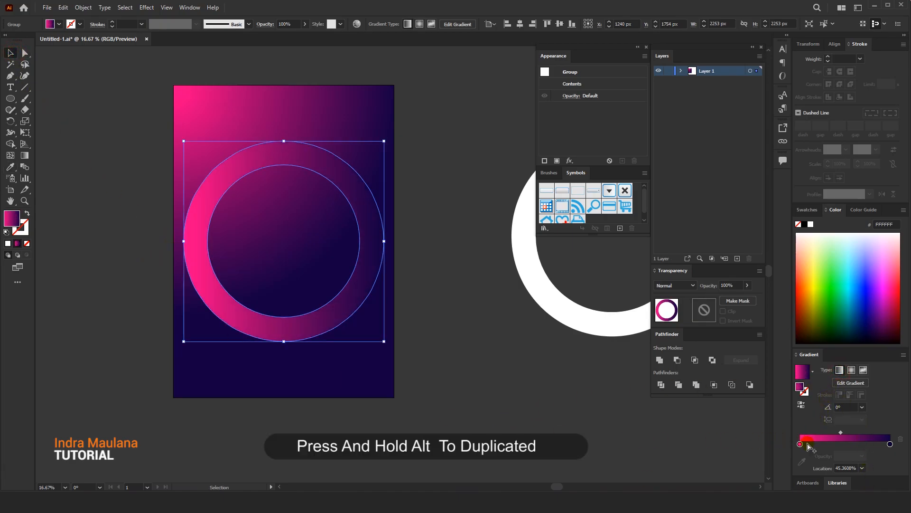
Replace the ring gradient's navy stop with a duplicate of the pink stop at 0% opacity and 100% location
left_click_drag(801, 445, 900, 441)
left_click(875, 445)
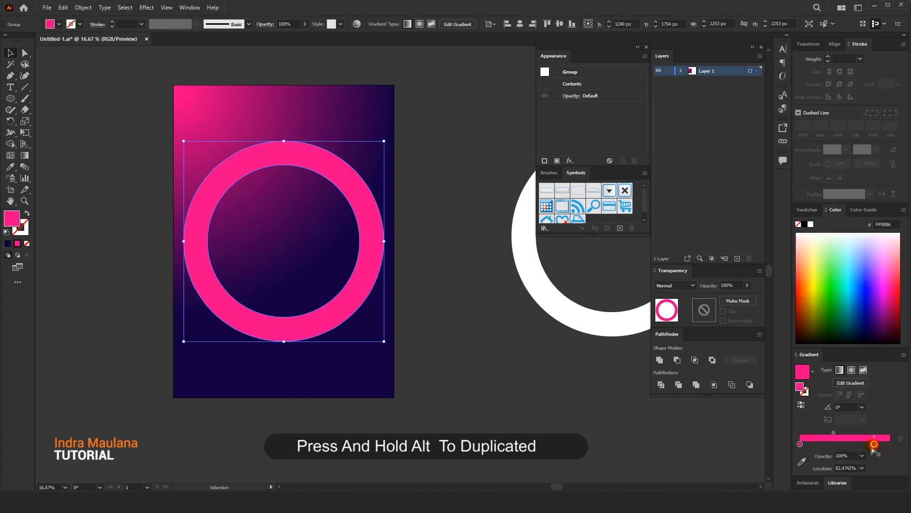
left_click(862, 455)
left_click(878, 434)
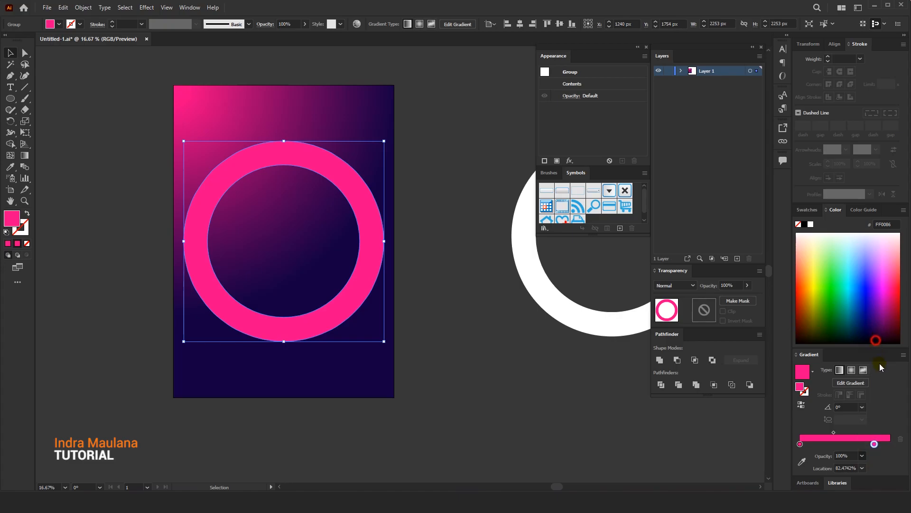
left_click_drag(875, 444, 890, 444)
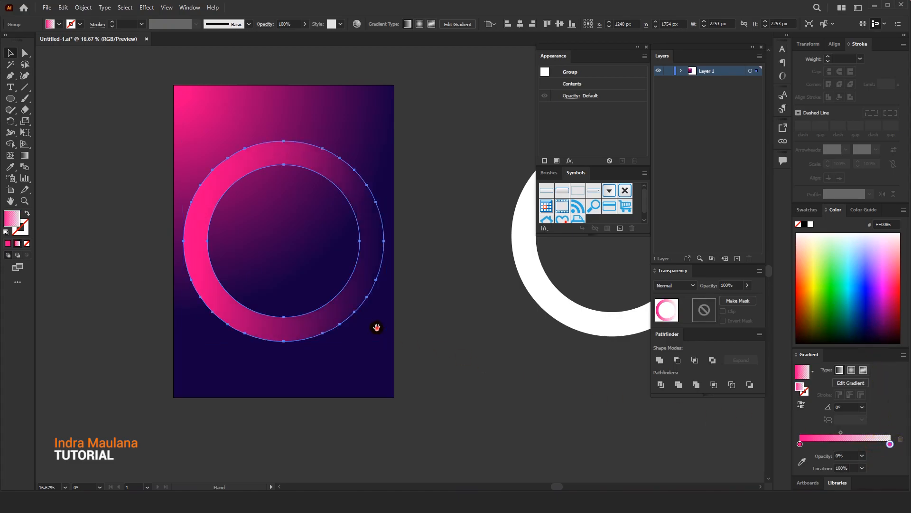
left_click_drag(376, 328, 375, 338)
Redraw the ring's gradient vertically at about -90°, from above the ring's top to just below its centre, and deselect
left_click(216, 265)
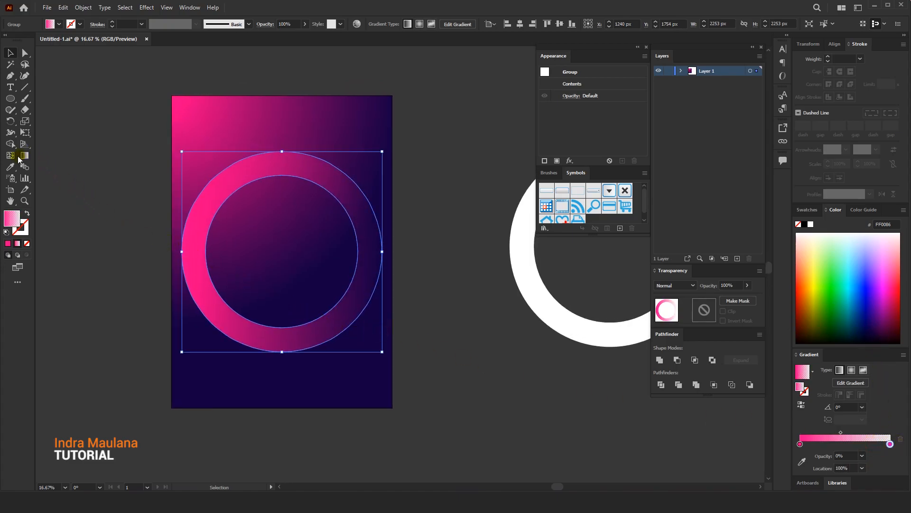
left_click(20, 158)
left_click_drag(283, 149, 282, 264)
left_click_drag(281, 137, 282, 274)
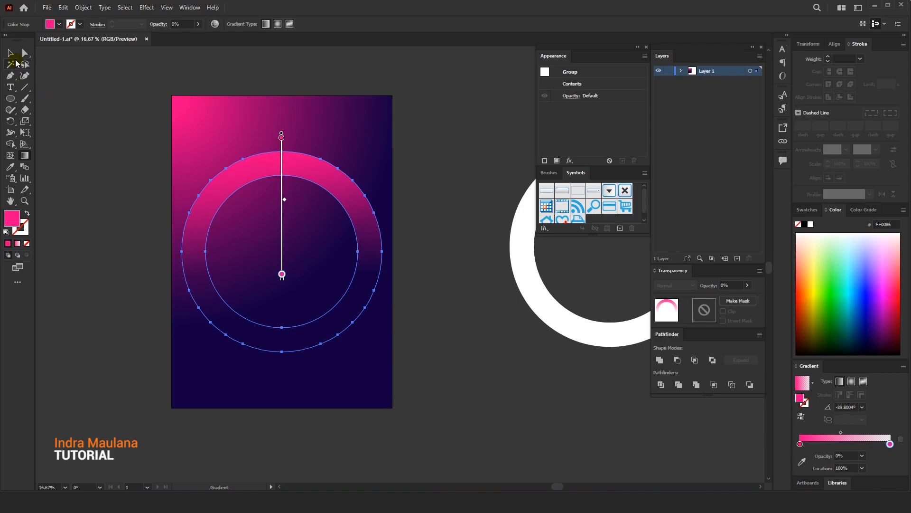
key("v")
left_click(114, 98)
left_click_drag(121, 103, 115, 100)
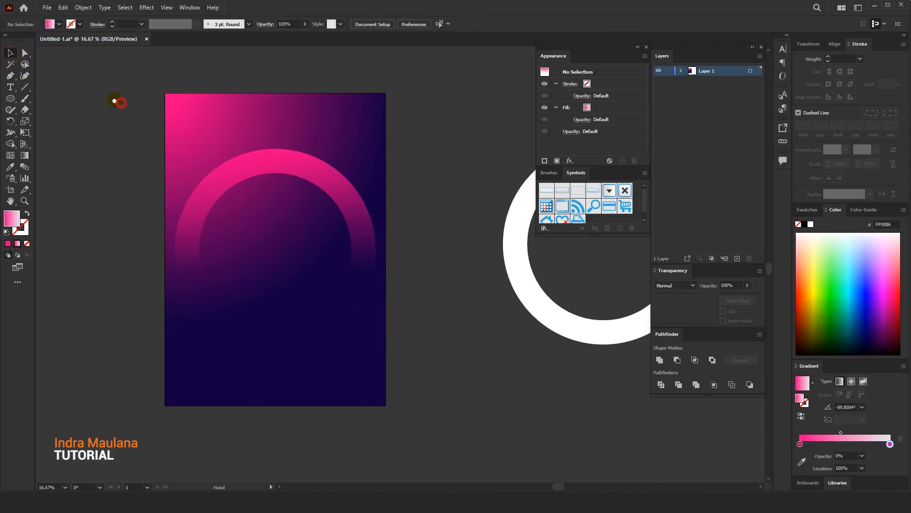
Paste a copy of the pink ring in front and enlarge it around its centre to about 3778 px
left_click(257, 162)
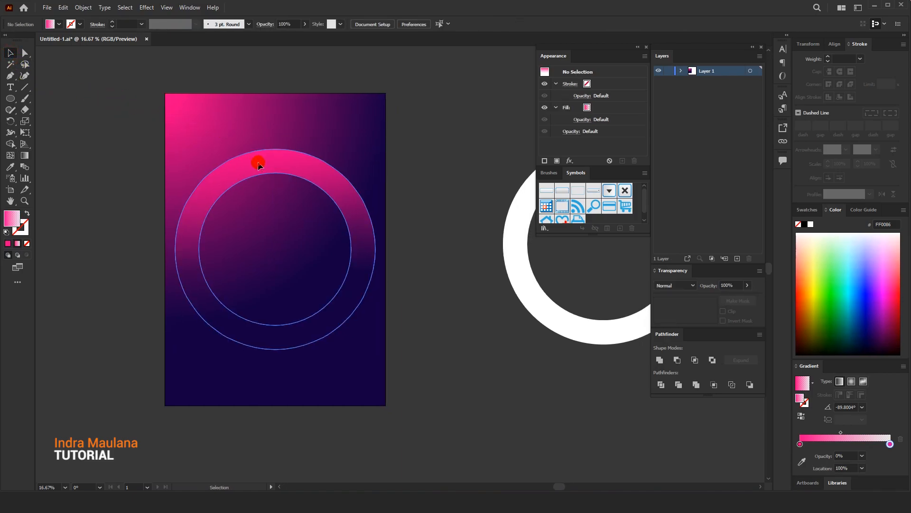
left_click(63, 9)
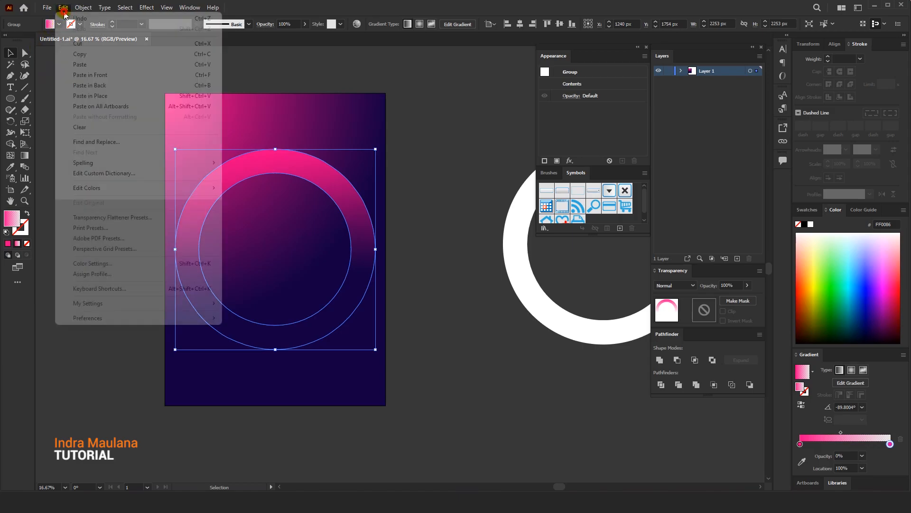
left_click(75, 54)
left_click(64, 7)
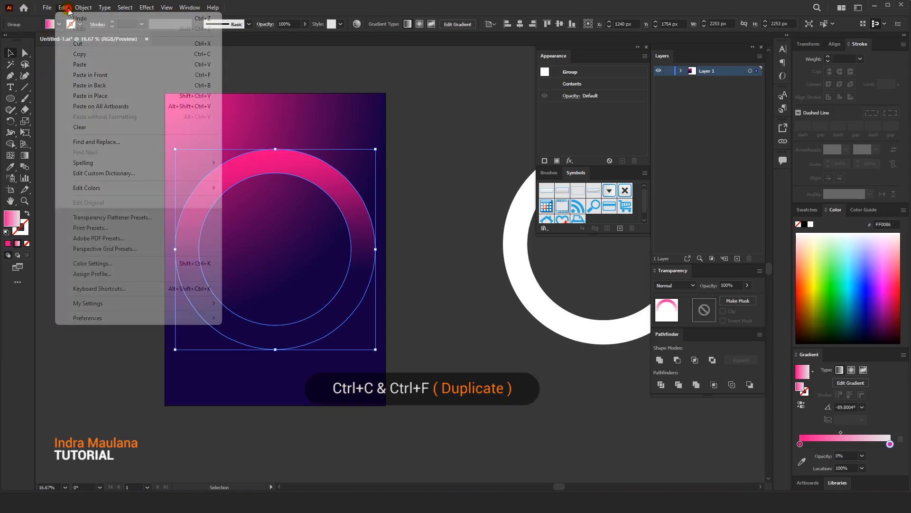
left_click(90, 74)
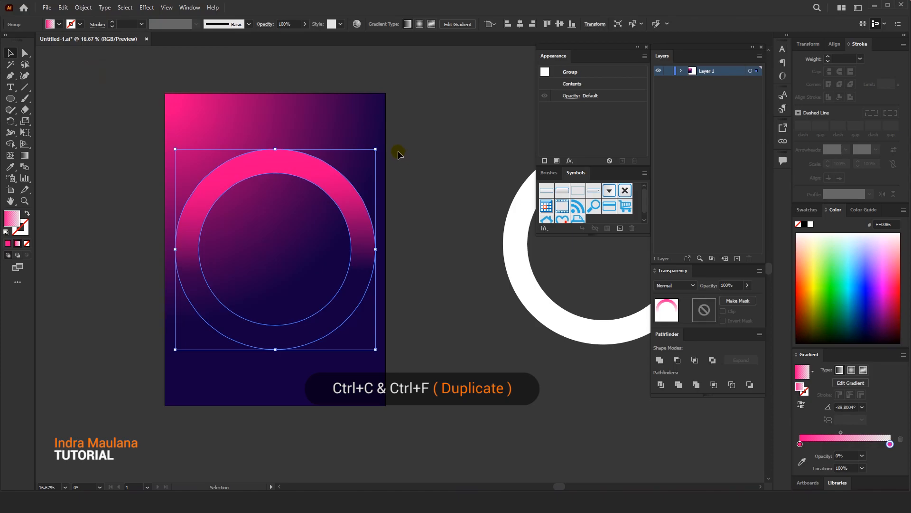
left_click_drag(397, 147, 381, 164)
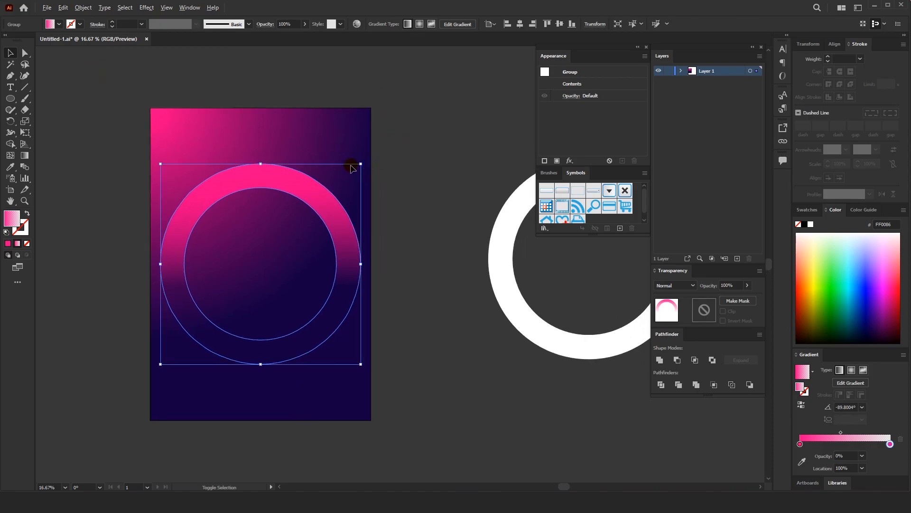
left_click_drag(361, 164, 429, 97)
right_click(349, 109)
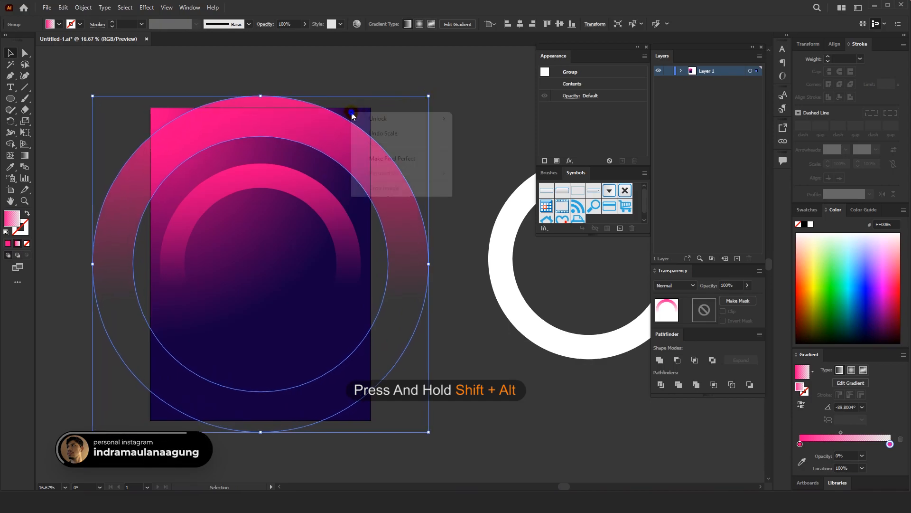
left_click(388, 199)
left_click_drag(337, 160, 337, 169)
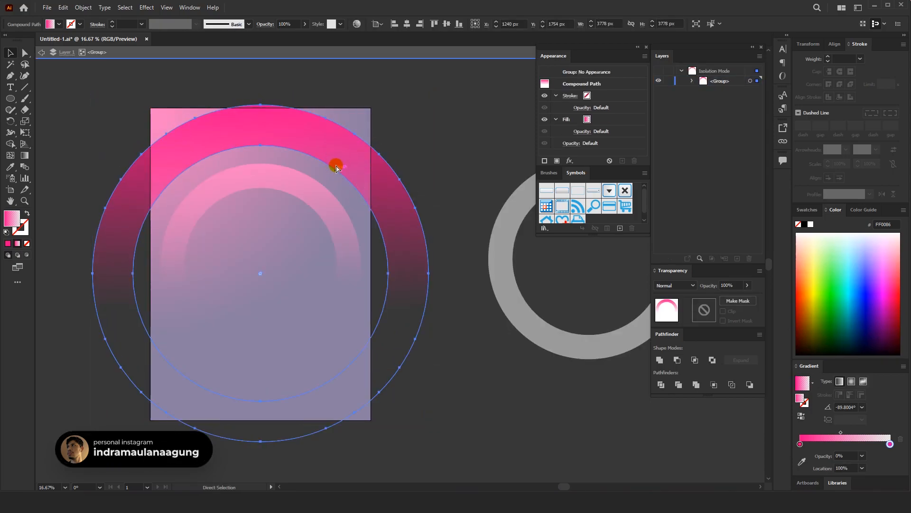
key("ctrl+z")
Isolate the large ring's group, enlarge its inner circle around the centre to about 3252 px, and leave isolation
right_click(337, 144)
left_click(380, 224)
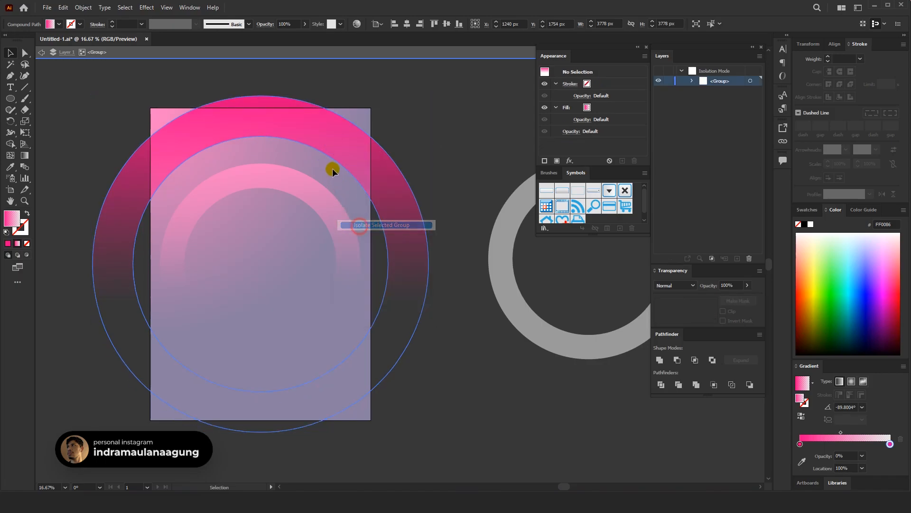
left_click(334, 159)
double_click(335, 160)
left_click(334, 159)
left_click_drag(332, 158, 336, 171)
left_click_drag(392, 150, 390, 136)
left_click_drag(405, 123, 408, 120)
left_click(379, 51)
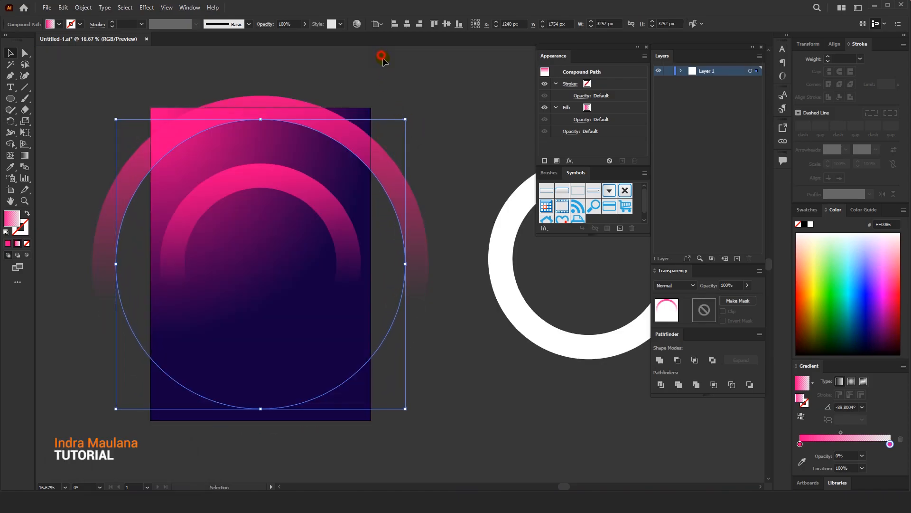
left_click(417, 92)
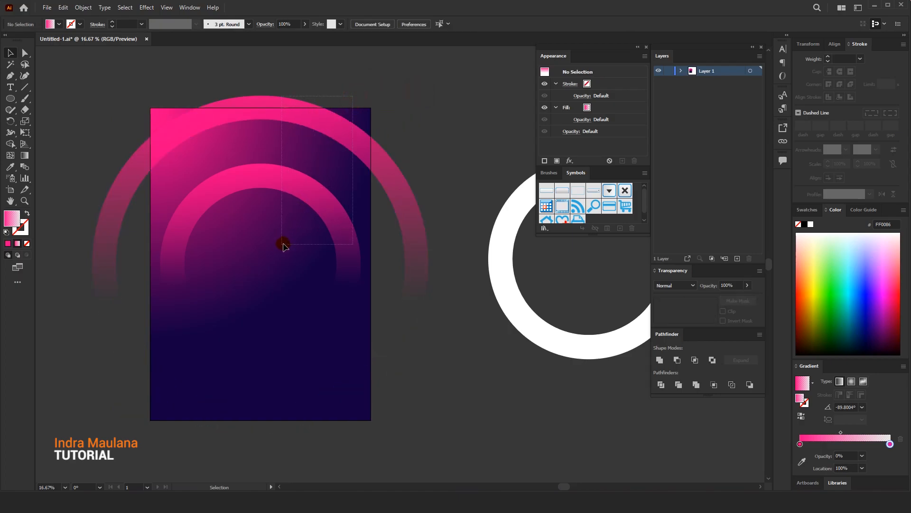
Move both pink rings up together until their centre is at about Y 1455 px, and deselect them
left_click_drag(282, 246, 283, 245)
left_click_drag(334, 207, 333, 179)
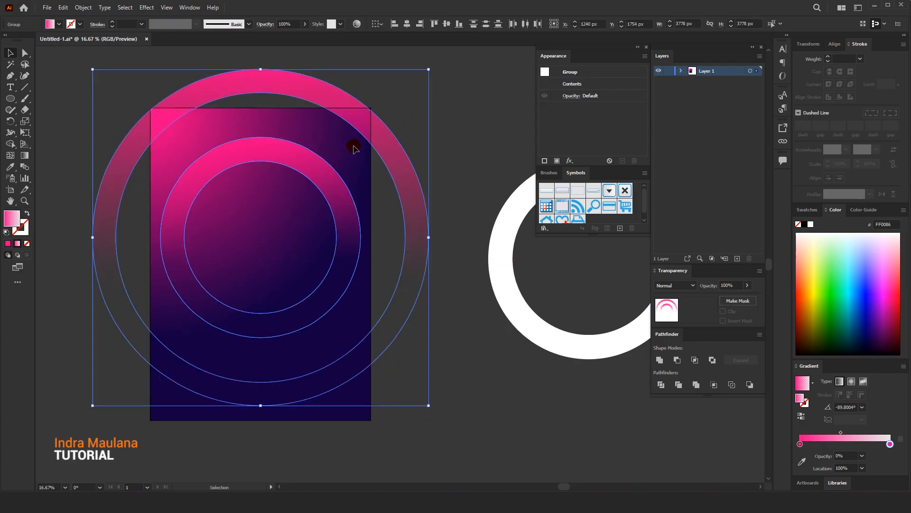
left_click(451, 142)
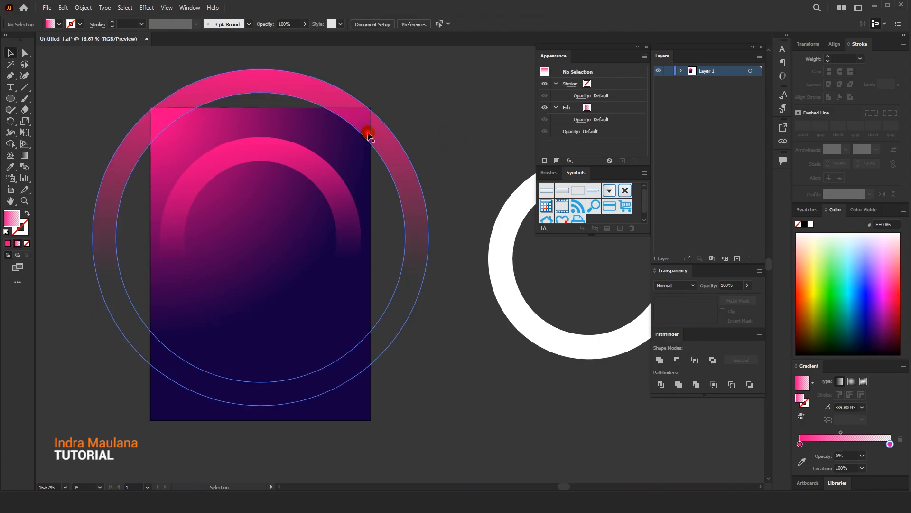
Shrink the outer pink ring around its centre until its top sits slightly above the artboard's upper edge
left_click(370, 133)
left_click_drag(427, 65, 417, 92)
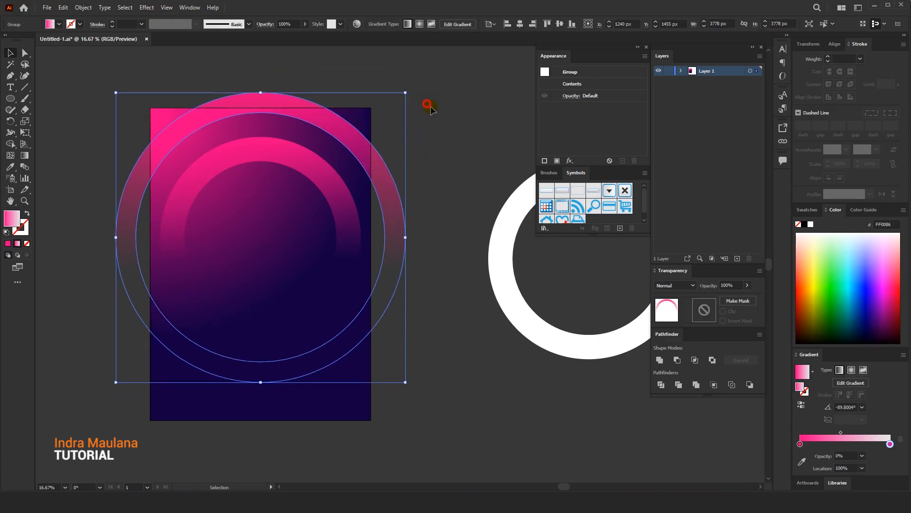
left_click(429, 106)
left_click(326, 169)
left_click_drag(362, 139, 360, 137)
left_click(407, 115)
left_click_drag(407, 115, 414, 117)
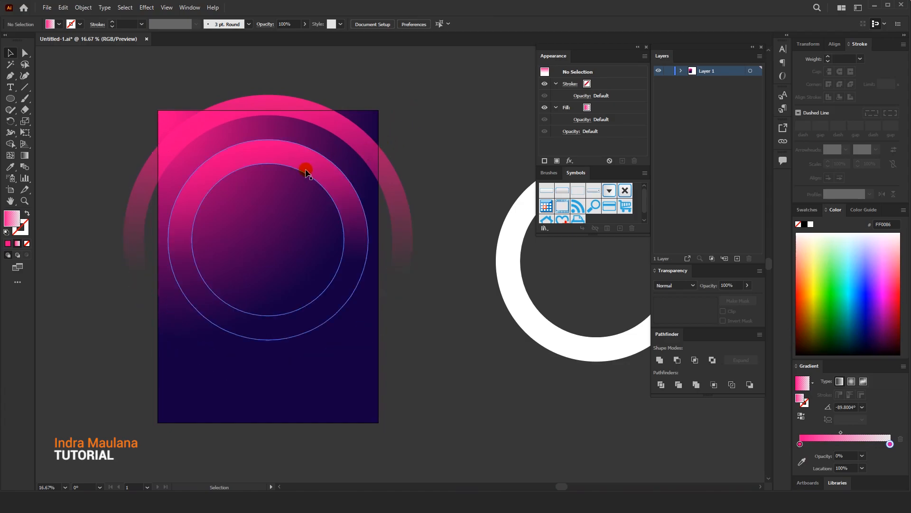
Offset the inner pink ring's path outward by about 30 px with Miter joins
left_click(270, 144)
left_click(82, 8)
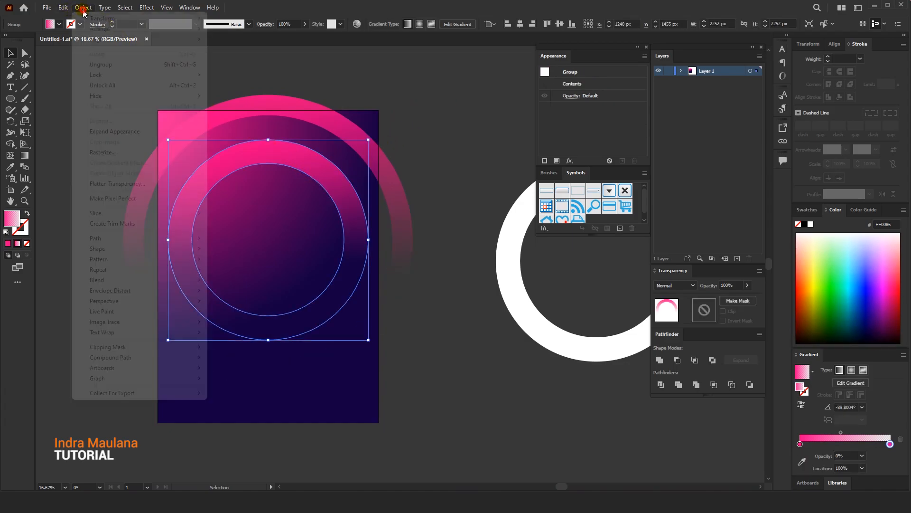
mouse_move(109, 242)
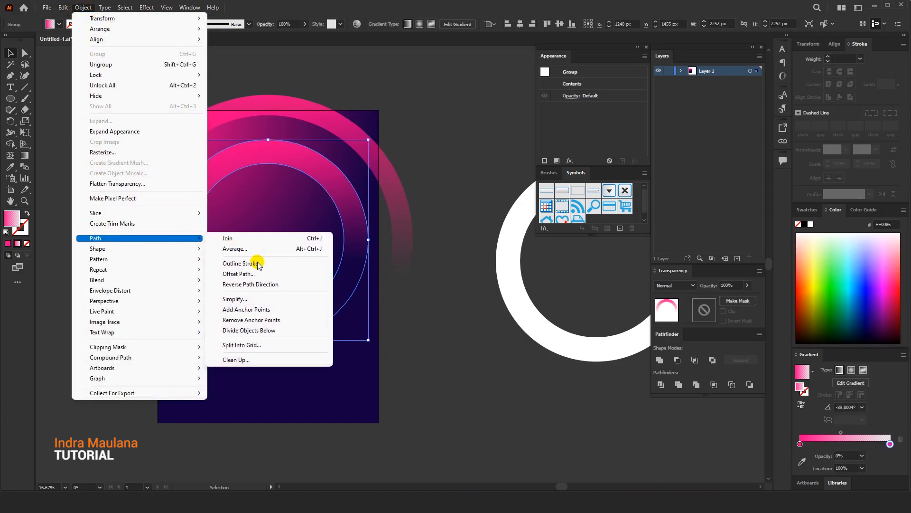
left_click(244, 273)
left_click_drag(420, 204, 443, 199)
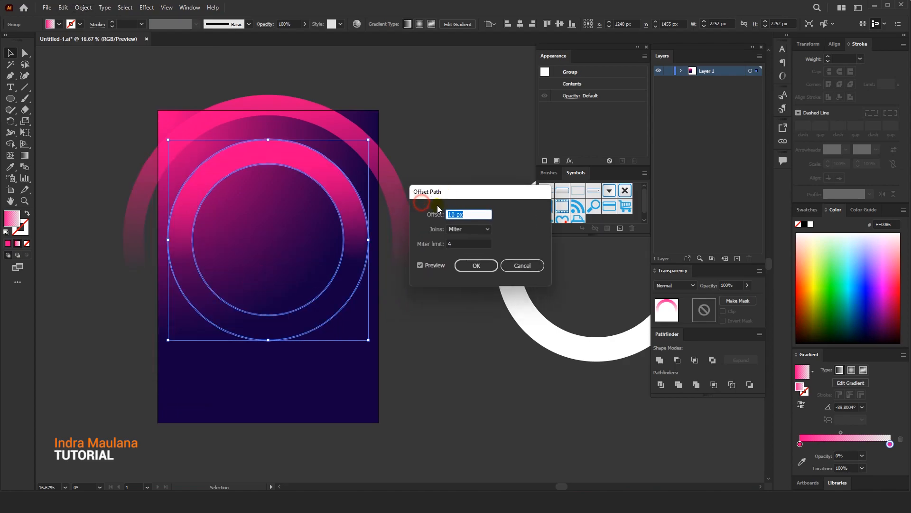
scroll(475, 213, "up", 8)
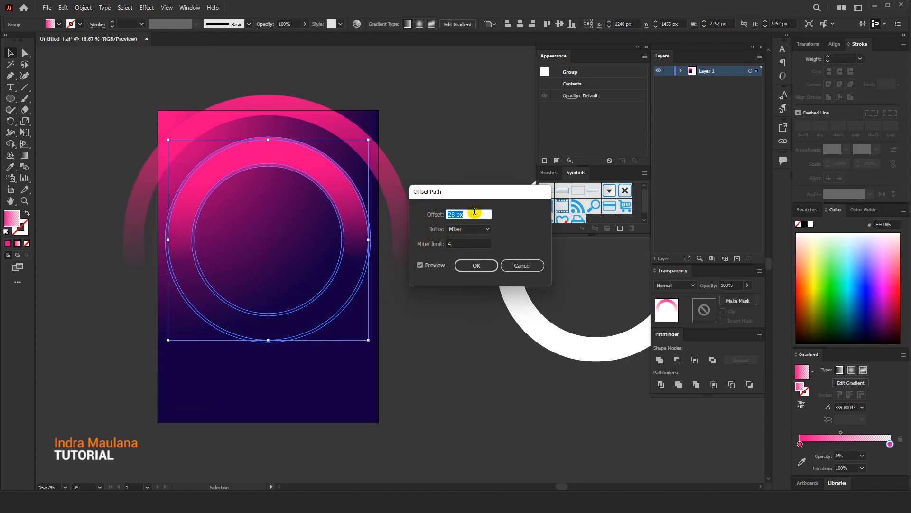
left_click(465, 265)
right_click(301, 172)
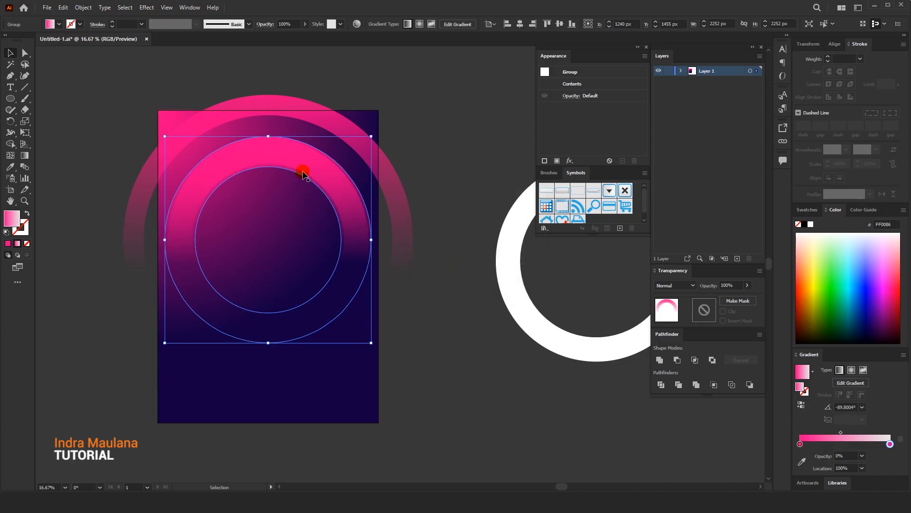
Ungroup the inner pink ring and its offset copy, and deselect them
left_click(429, 145)
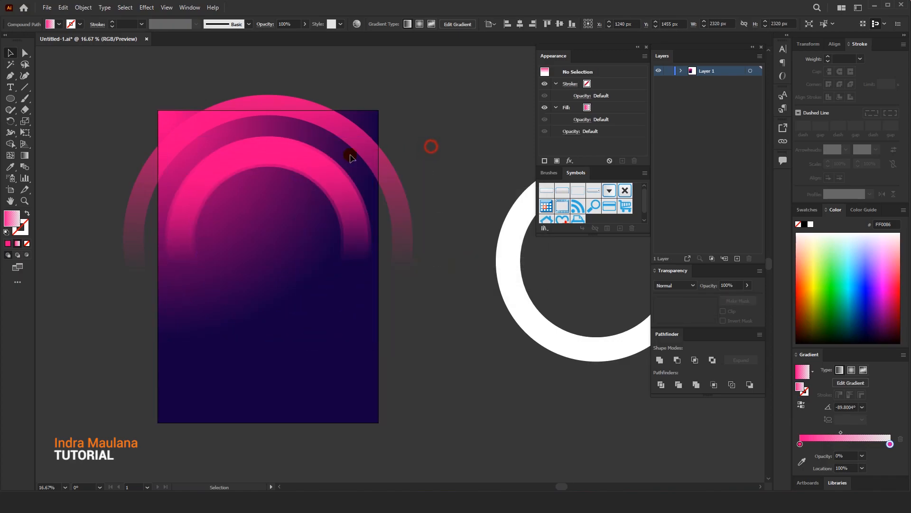
left_click(316, 152)
right_click(317, 158)
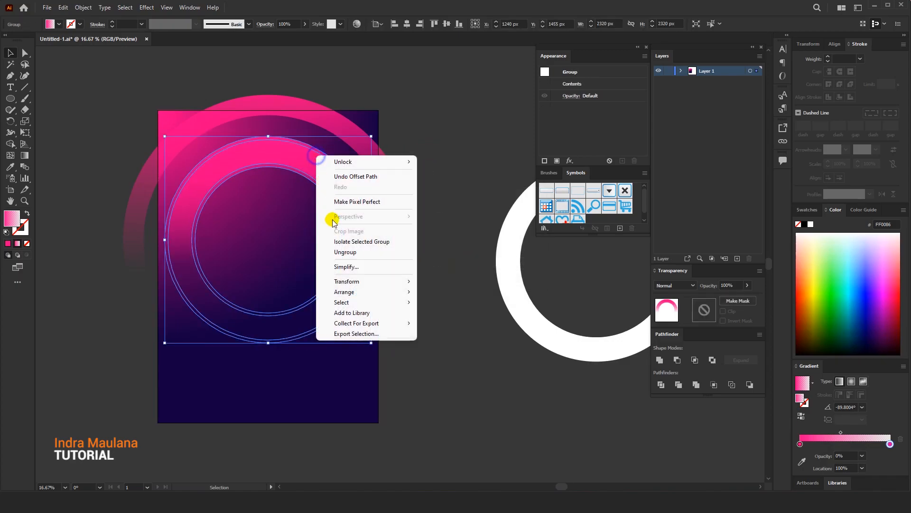
left_click(333, 251)
left_click(483, 188)
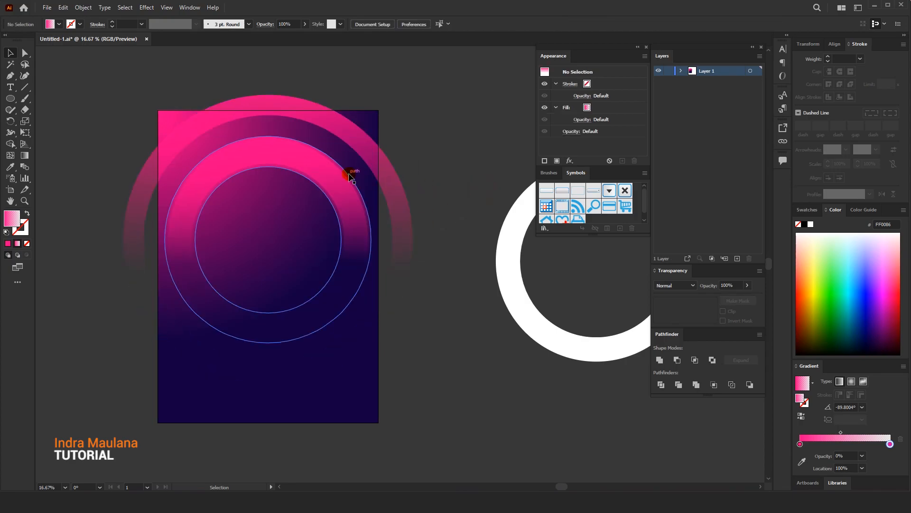
left_click_drag(349, 172, 366, 158)
key("a")
key("ctrl+z")
key("v")
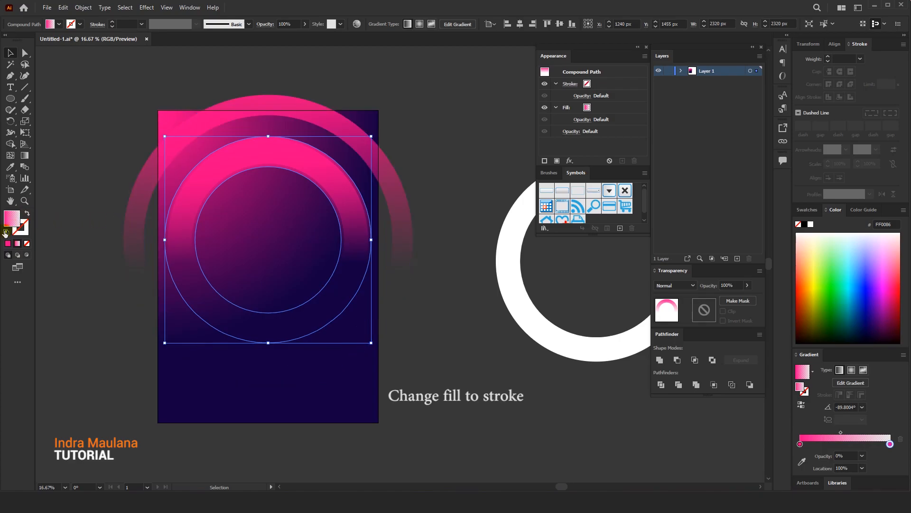
Swap the offset ring's gradient fill to its stroke, set the stroke weight to 3 pt, and deselect it
left_click(27, 214)
left_click(99, 153)
left_click(265, 137)
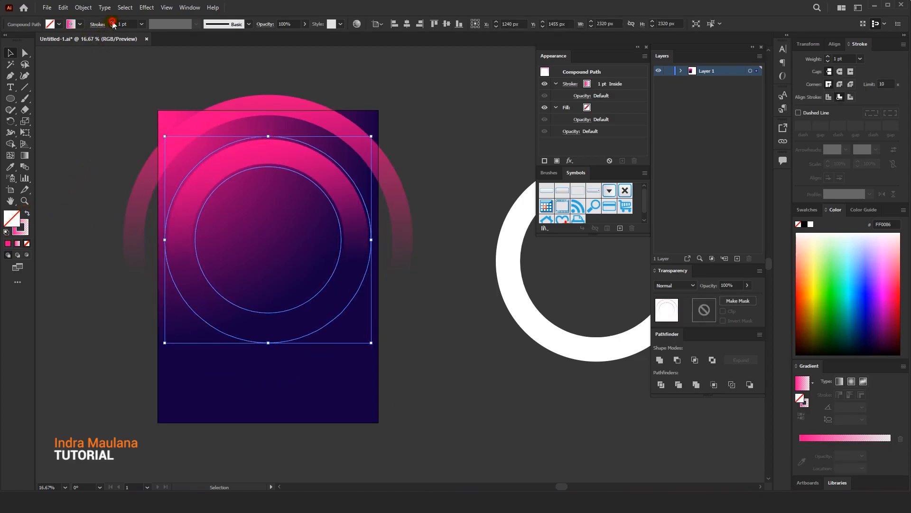
left_click(98, 103)
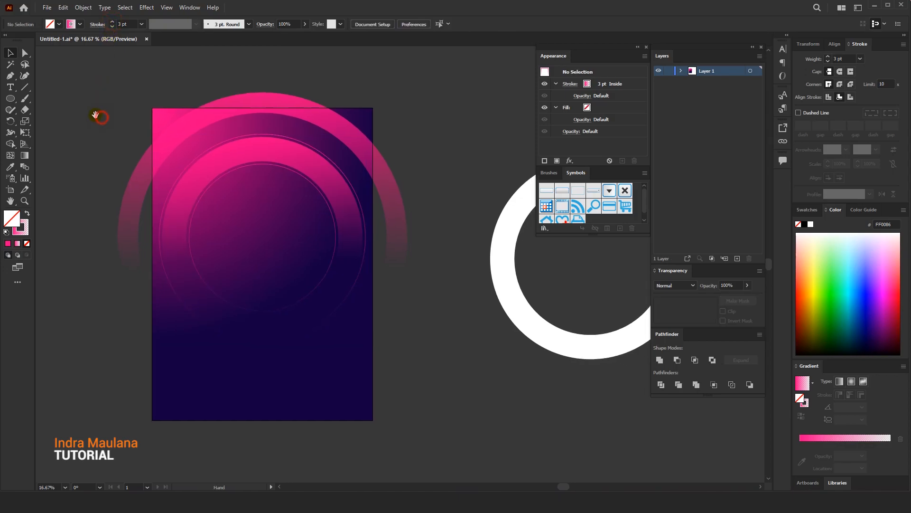
Duplicate the filled inner pink ring onto the empty canvas beside the artboard
left_click_drag(275, 154, 174, 168)
left_click(424, 156)
left_click_drag(171, 95, 213, 93)
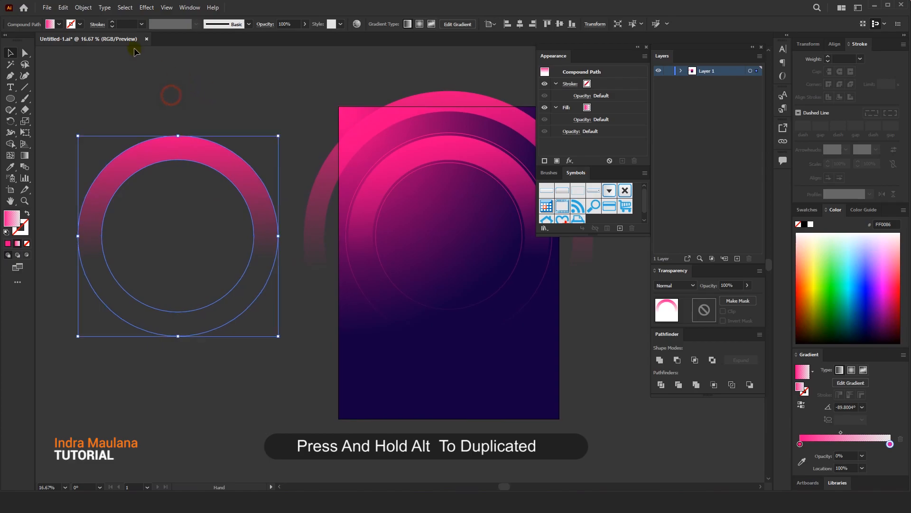
Offset the duplicated ring's path by -31 px with Miter joins, and deselect the result
left_click(84, 8)
mouse_move(199, 238)
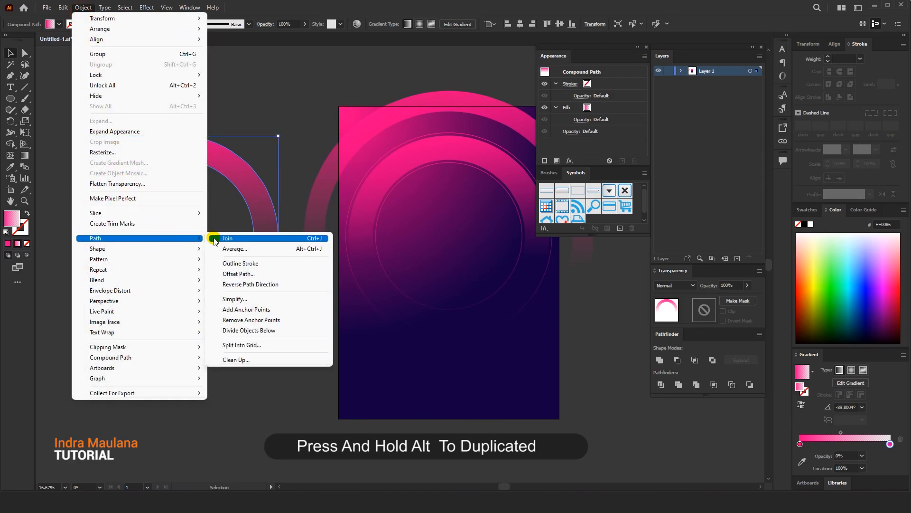
left_click(241, 274)
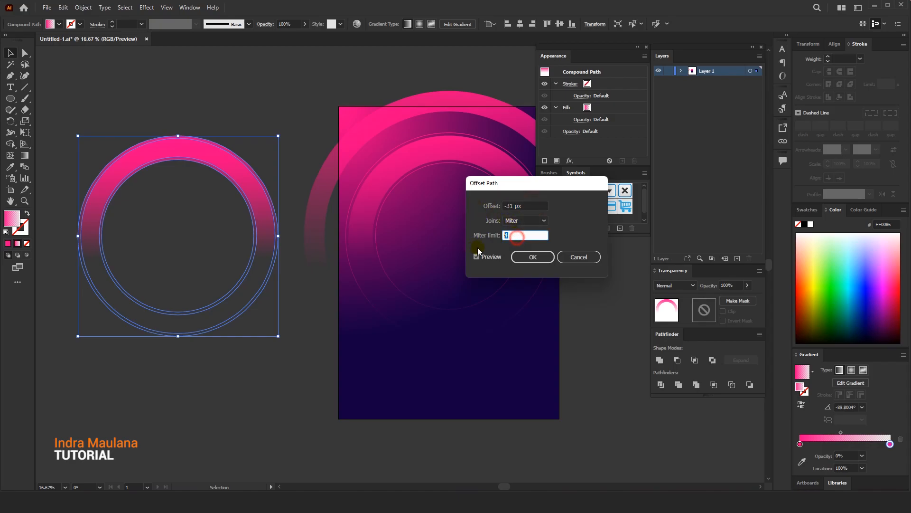
left_click(532, 258)
left_click(234, 113)
Release the compound path of the duplicate's offset ring into separate circles
scroll(152, 130, "up", 1)
left_click(197, 168)
right_click(197, 167)
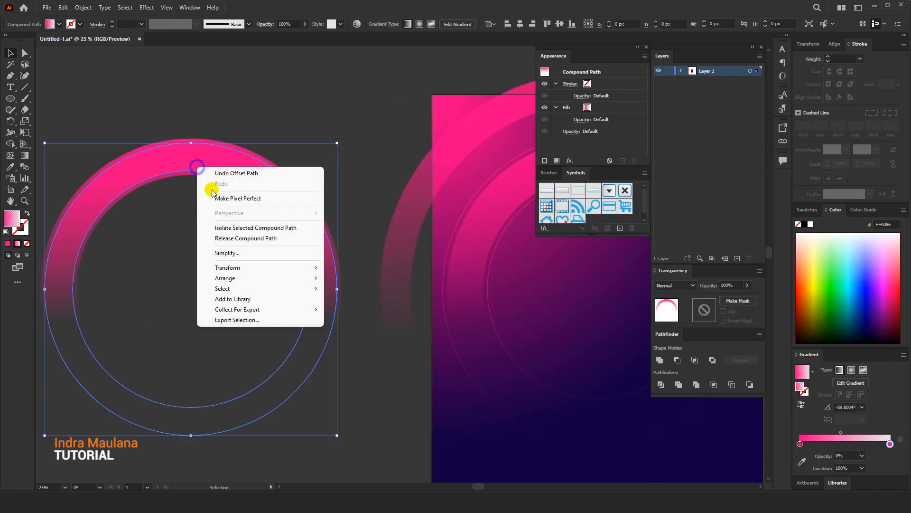
left_click(232, 238)
left_click(217, 152)
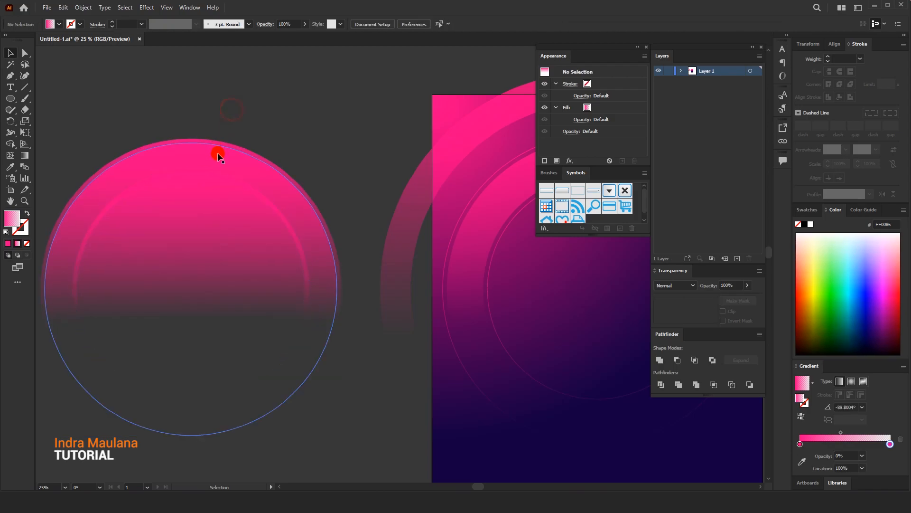
right_click(217, 153)
left_click(327, 119)
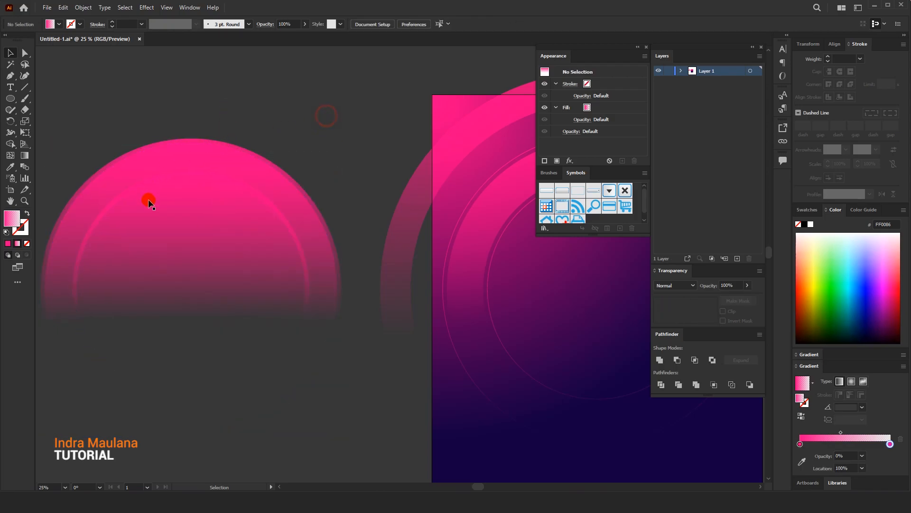
Delete the original duplicate ring, keeping only the two circles released from its offset copy
left_click(152, 207)
left_click(174, 140)
left_click_drag(175, 140, 196, 95)
key("Delete")
Subtract the smaller released circle from the larger one with Minus Front, and deselect the resulting ring
left_click(183, 226)
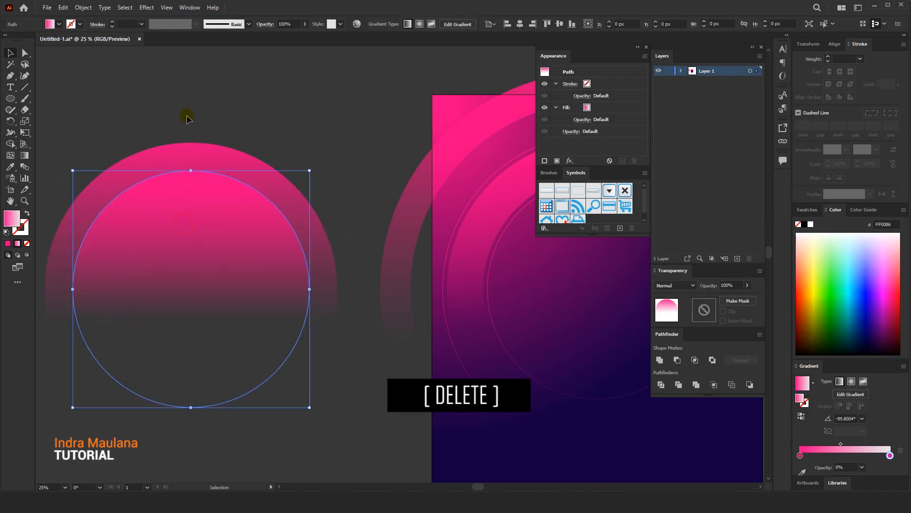
left_click(332, 254)
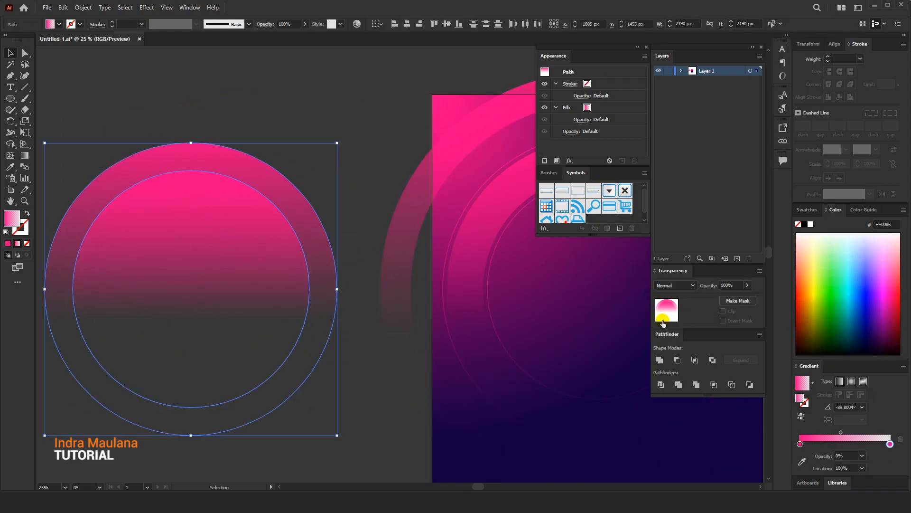
left_click(678, 360)
left_click(248, 125)
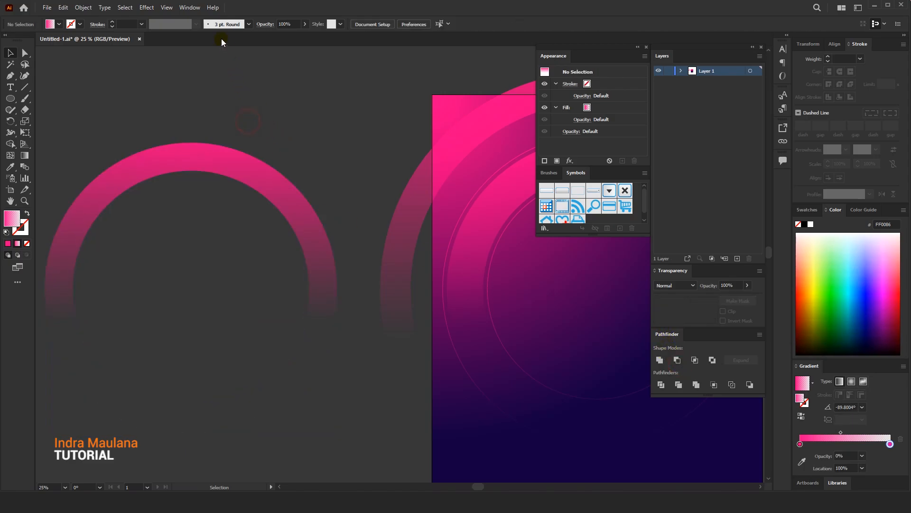
Centre the new ring horizontally on the artboard and swap its gradient fill to a 1 pt inside-aligned stroke
left_click(203, 152)
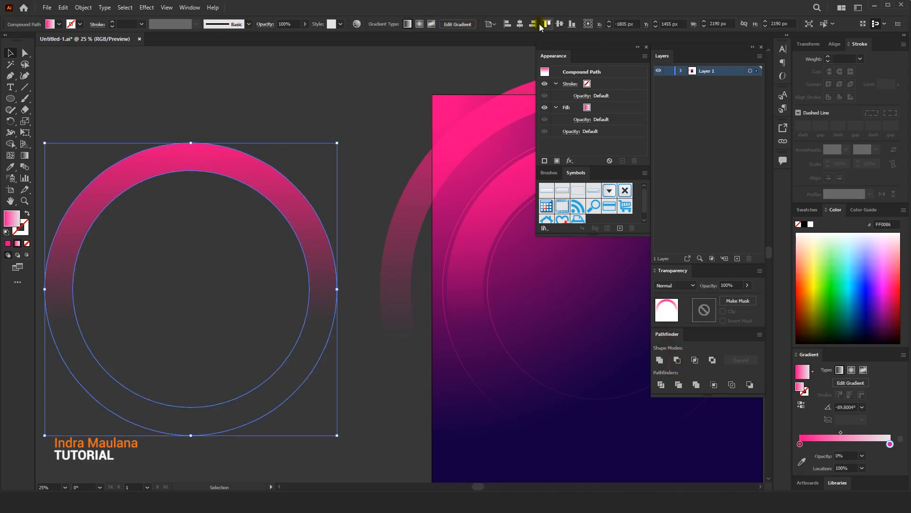
left_click(520, 24)
left_click_drag(357, 168, 70, 209)
left_click(102, 138)
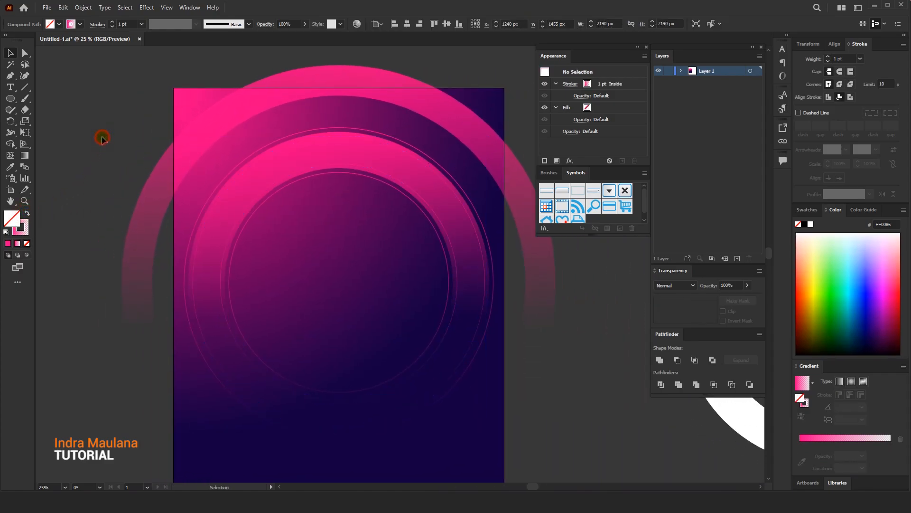
Change the pink start colour of the new outline ring's stroke gradient to FF00C7
left_click(329, 164)
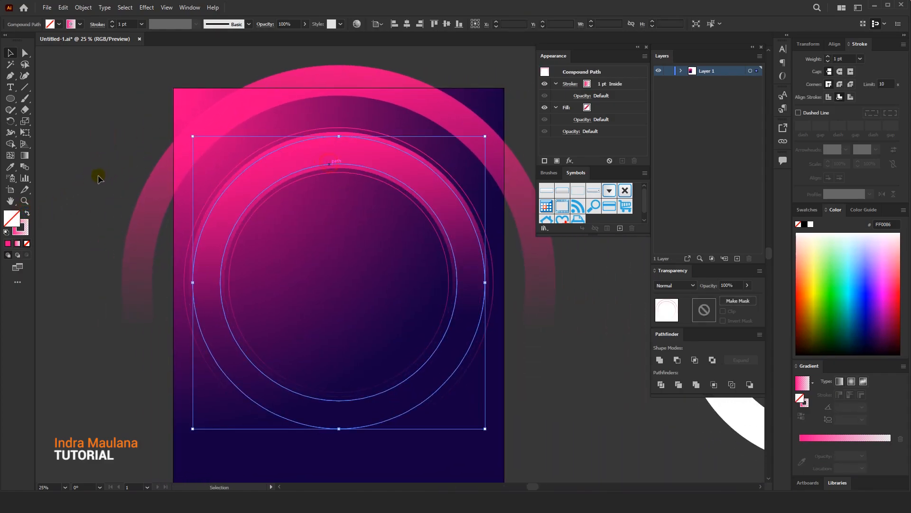
left_click(26, 244)
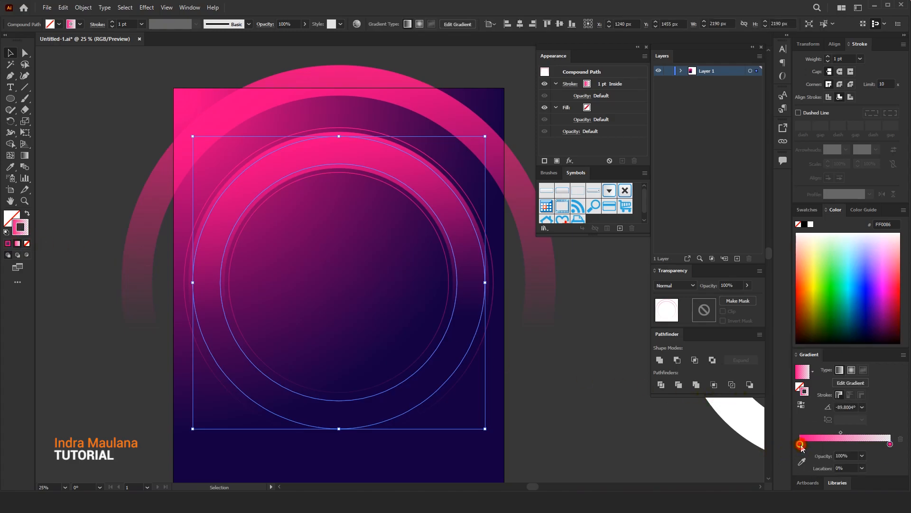
double_click(800, 444)
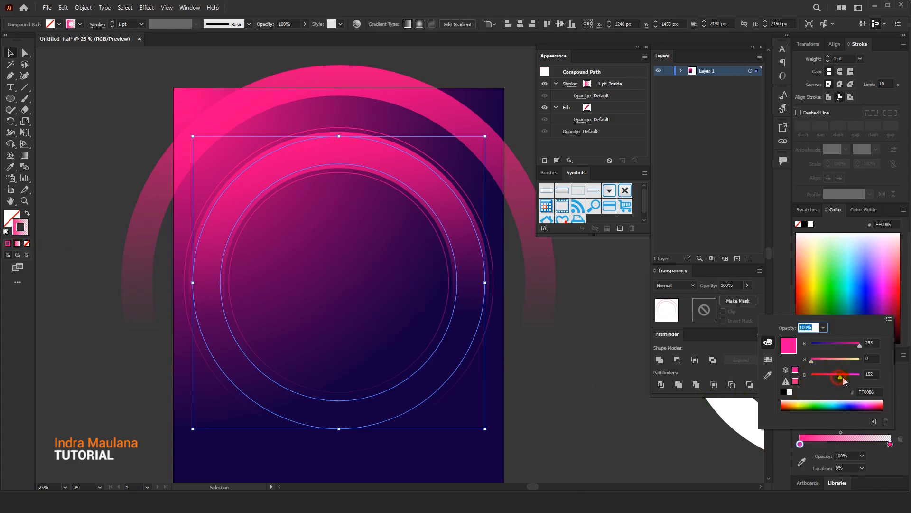
left_click(575, 323)
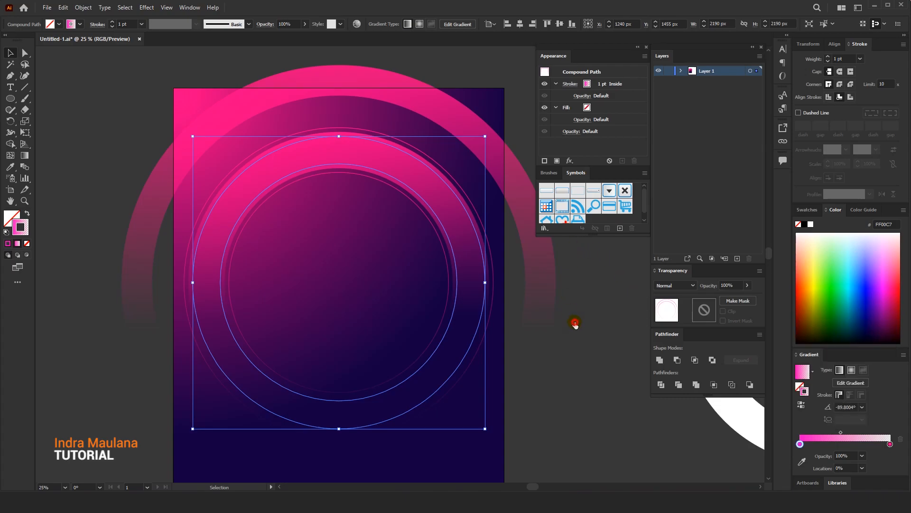
Set the stroke weight of the FF00C7 outline ring to 5 pt, and deselect it
left_click(384, 134)
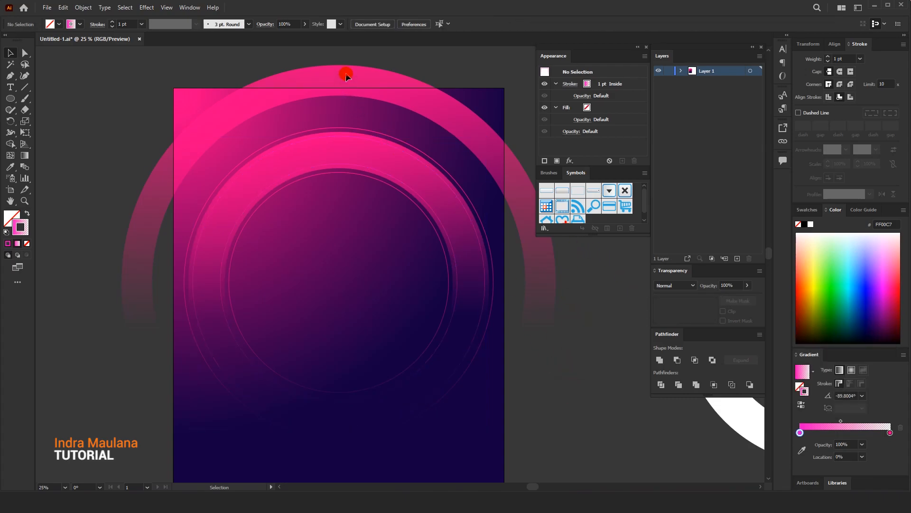
left_click(346, 73)
left_click(337, 136)
left_click(112, 23)
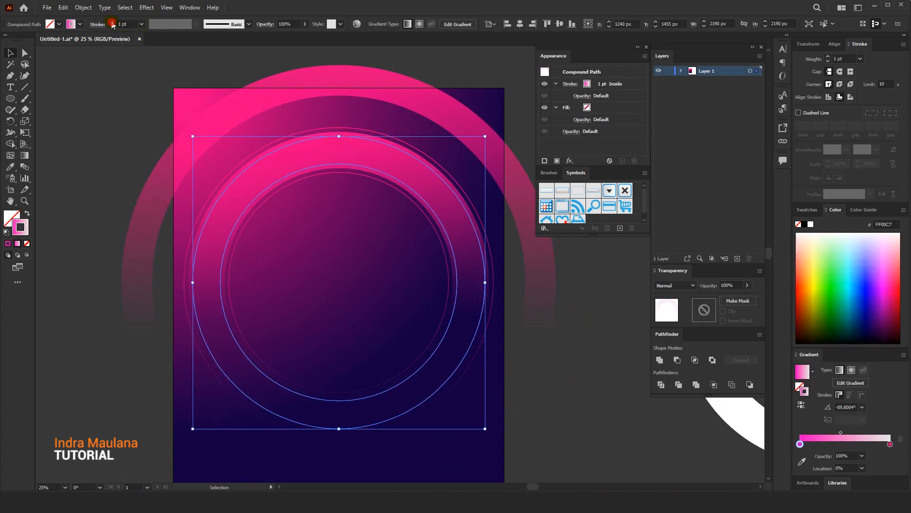
left_click(121, 72)
key("space")
mouse_move(125, 91)
left_mouse_down()
mouse_move(102, 82)
mouse_move(110, 88)
left_mouse_up()
Give the filled inner pink ring a 1 pt white (FFFFFF) stroke, and deselect it
left_click(290, 133)
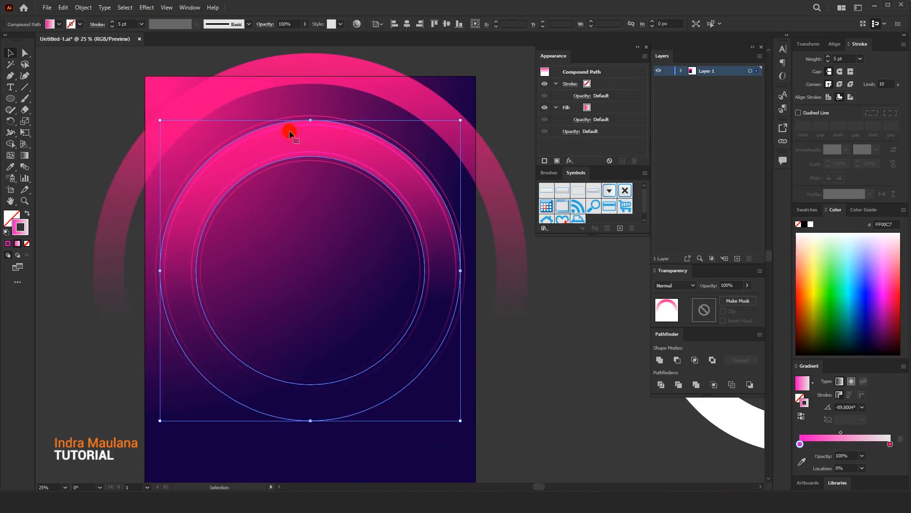
left_click_drag(142, 169, 132, 171)
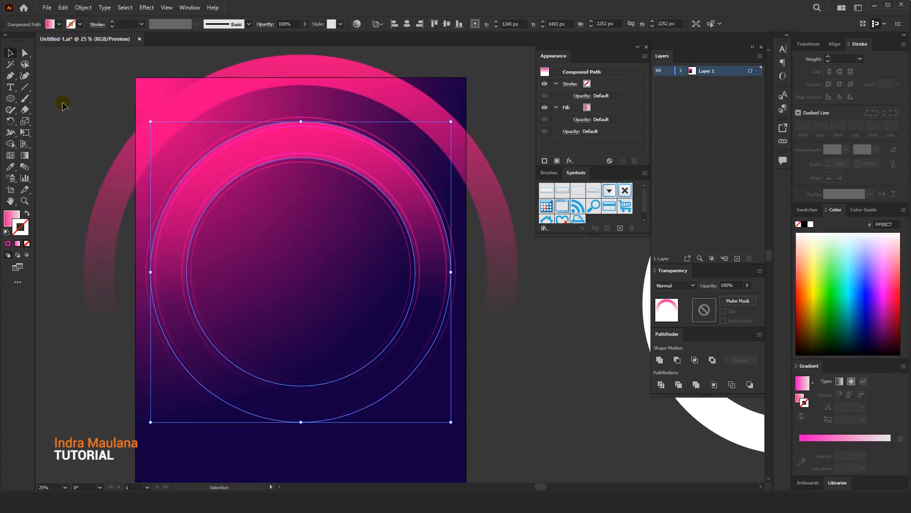
left_click(15, 216)
double_click(27, 230)
left_click_drag(454, 134, 421, 111)
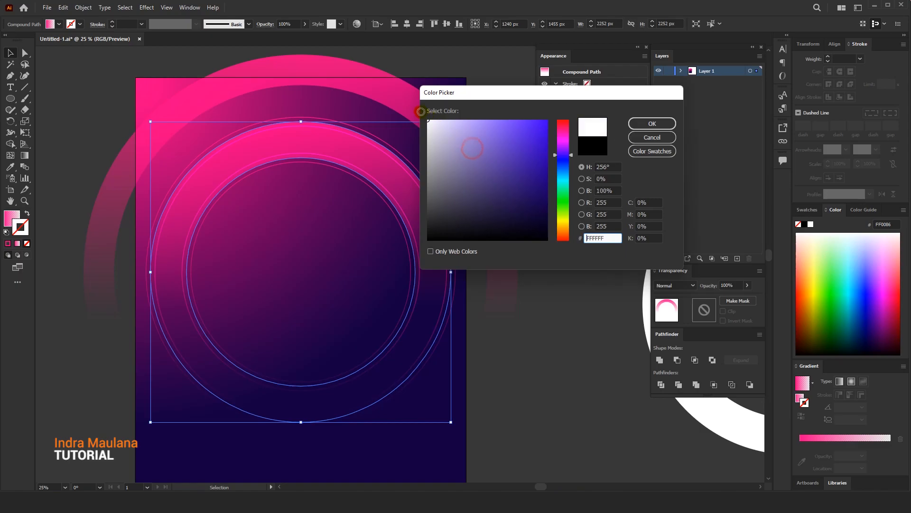
left_click(653, 137)
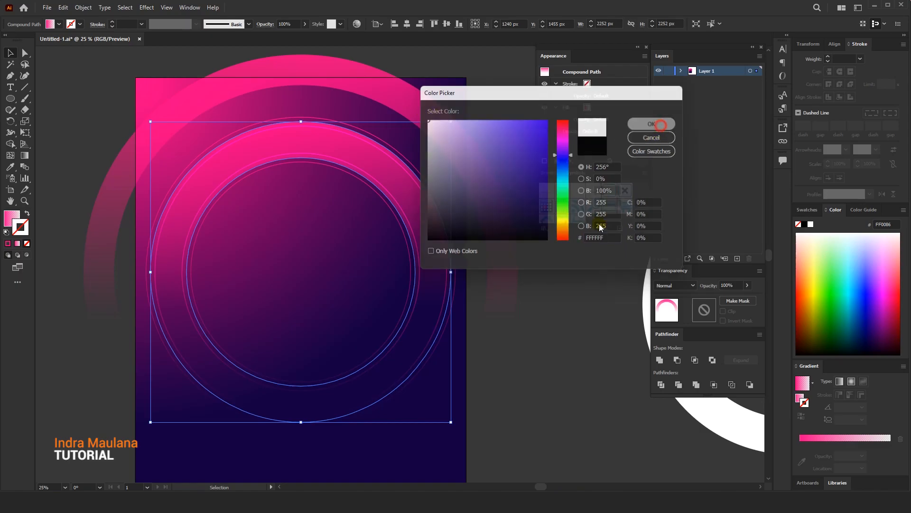
left_click(539, 357)
left_click_drag(543, 377, 540, 373)
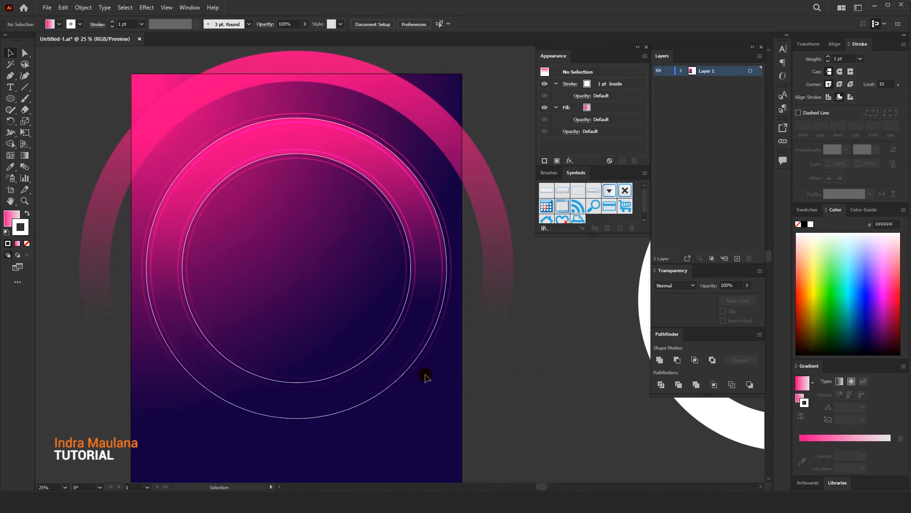
Redraw the inner ring's fill gradient across its full height at about -101.5°, fading to transparent near its bottom
left_click(402, 364)
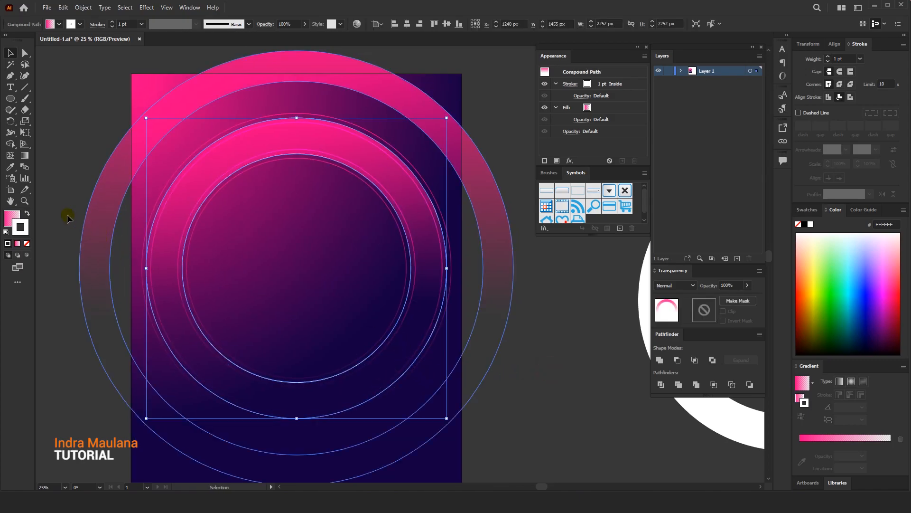
left_click(10, 217)
left_click(26, 155)
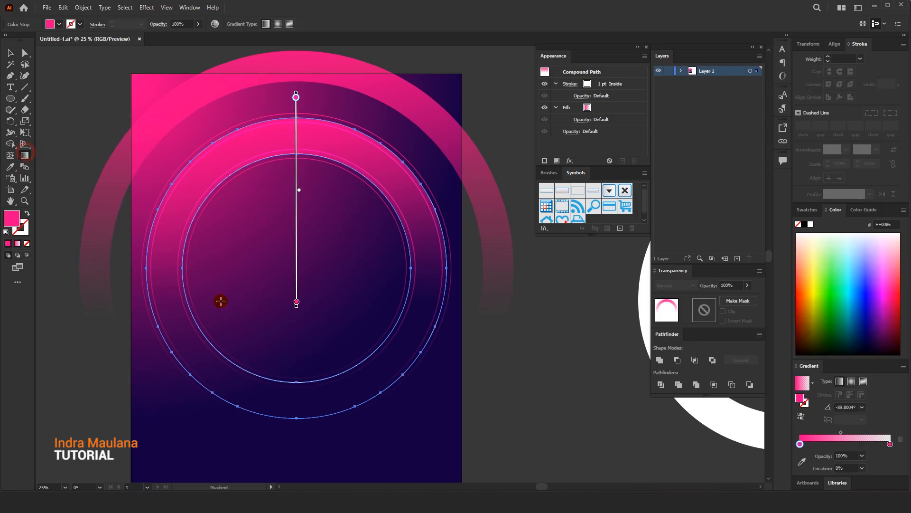
left_click_drag(229, 373, 320, 163)
left_click_drag(268, 360, 271, 387)
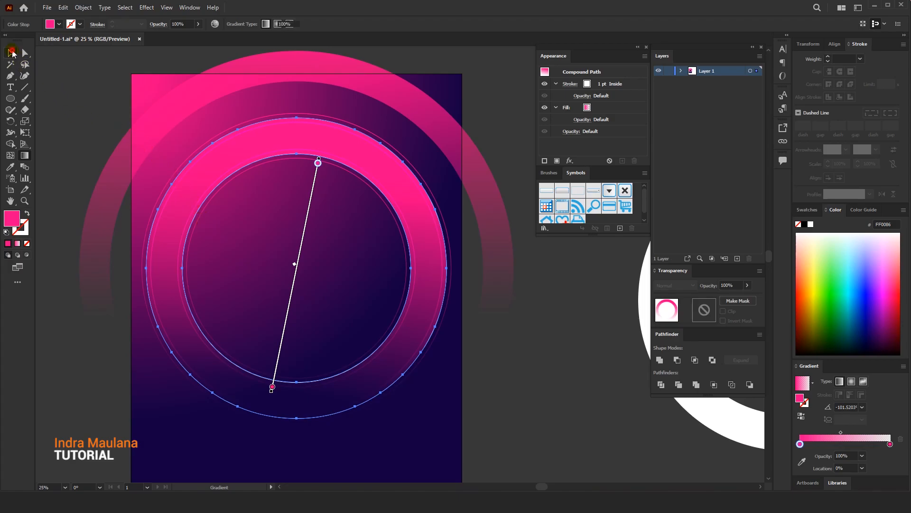
left_click(12, 53)
Select the filled inner ring together with its two thin outline rings and group them
left_click(224, 171)
left_click(328, 240)
left_click_drag(447, 255, 393, 190)
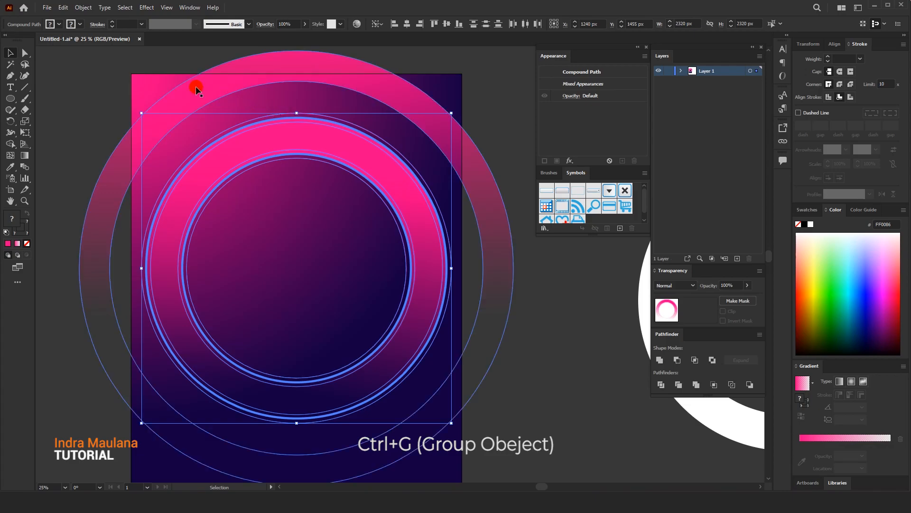
left_click(63, 8)
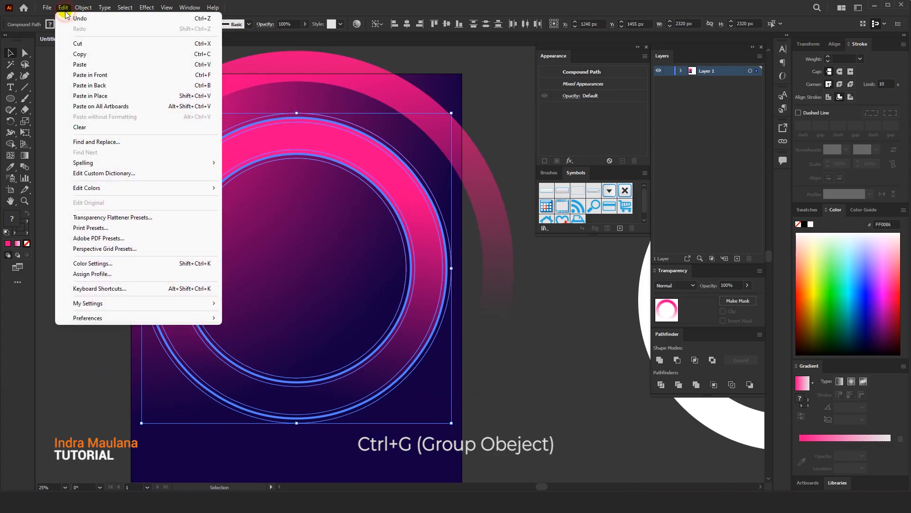
left_click(280, 156)
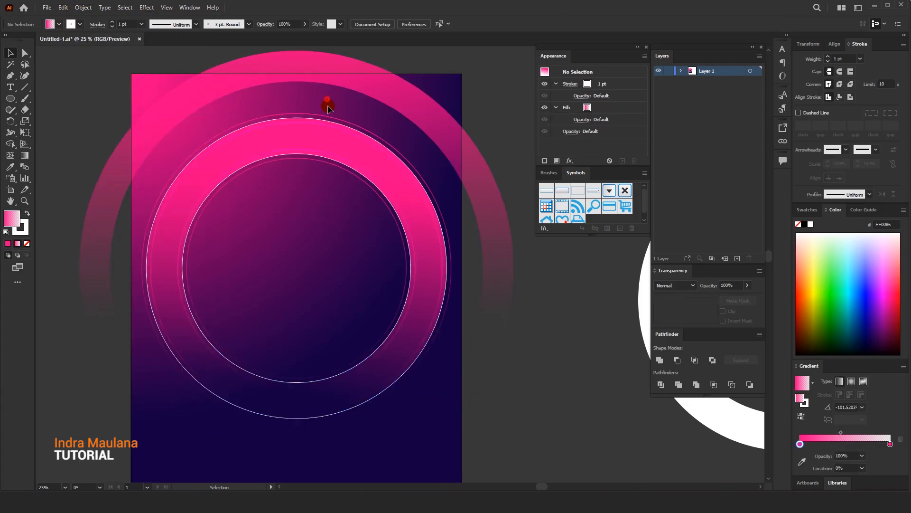
left_click(331, 214)
left_click(636, 291)
left_click(439, 246)
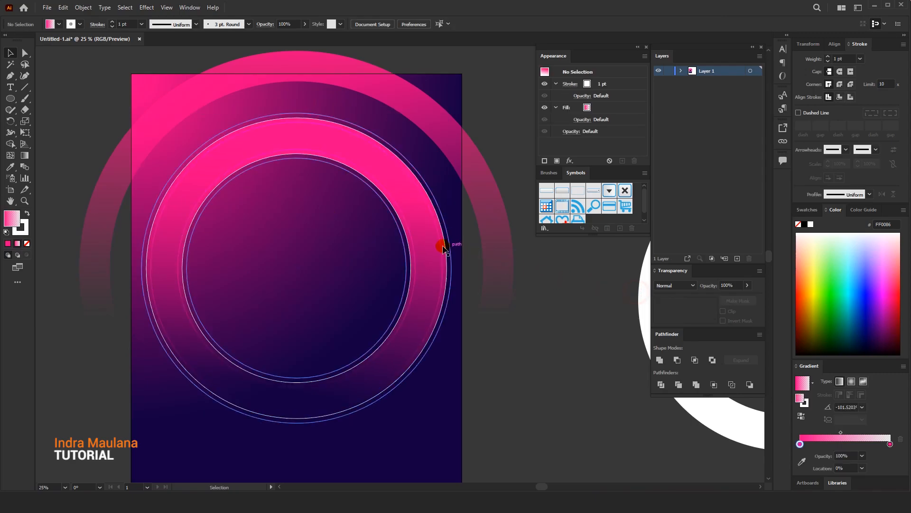
Duplicate the grouped inner rings in front and scale the copy down around the same centre to about 1356 px wide
left_click(65, 9)
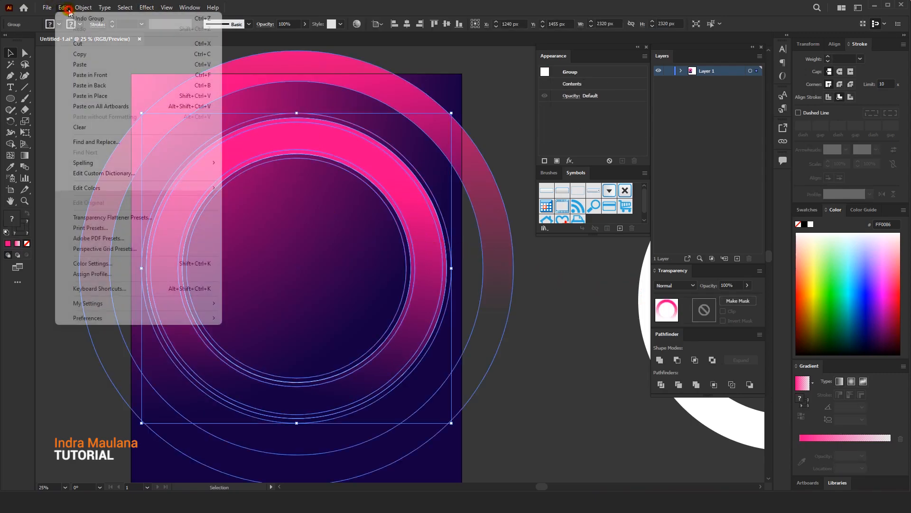
left_click(75, 56)
left_click(63, 8)
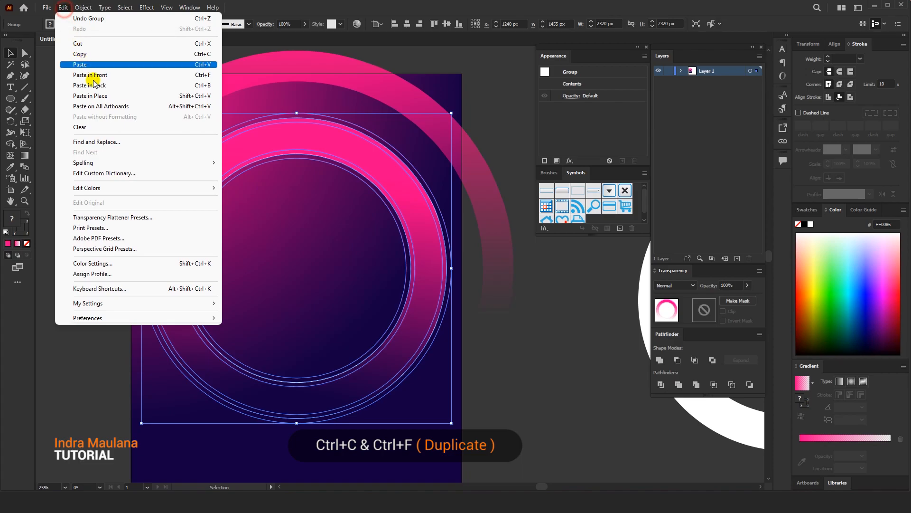
left_click(101, 76)
left_click_drag(451, 114, 388, 175)
left_click_drag(401, 252, 366, 234)
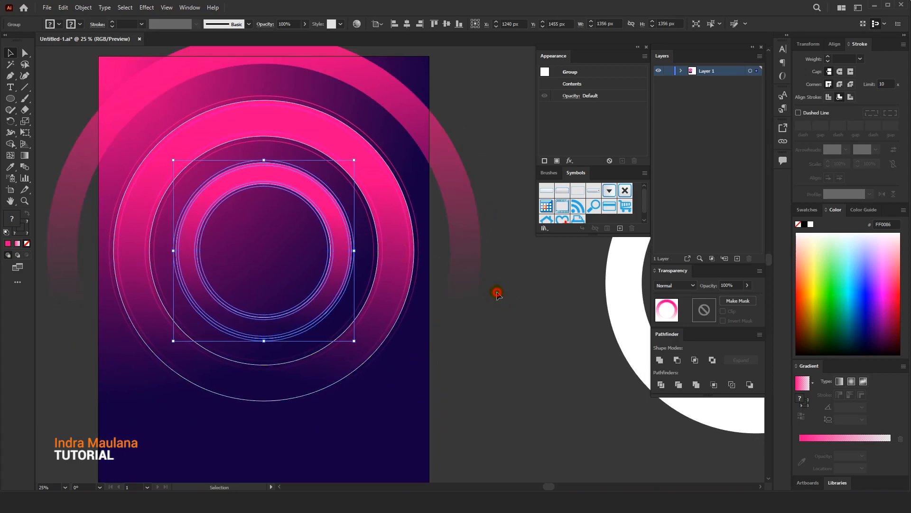
left_click(496, 293)
left_click_drag(472, 281, 480, 270)
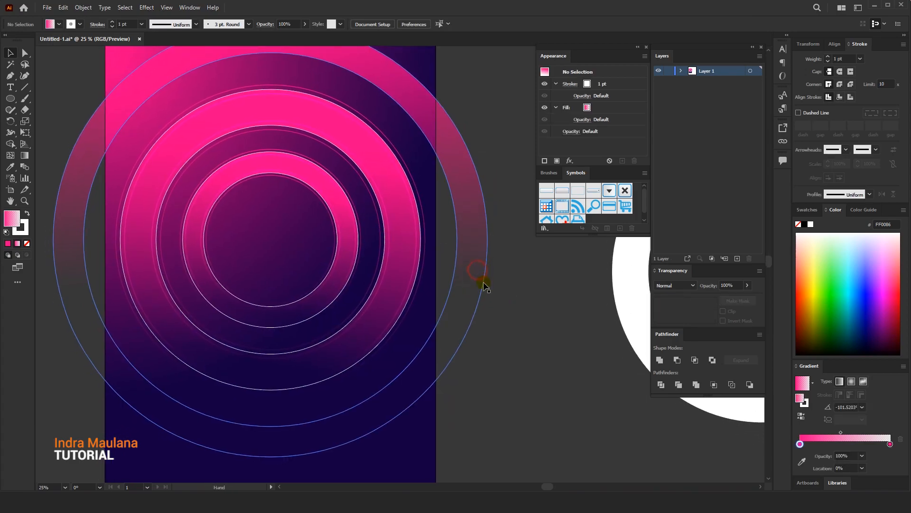
left_click_drag(495, 332, 499, 338)
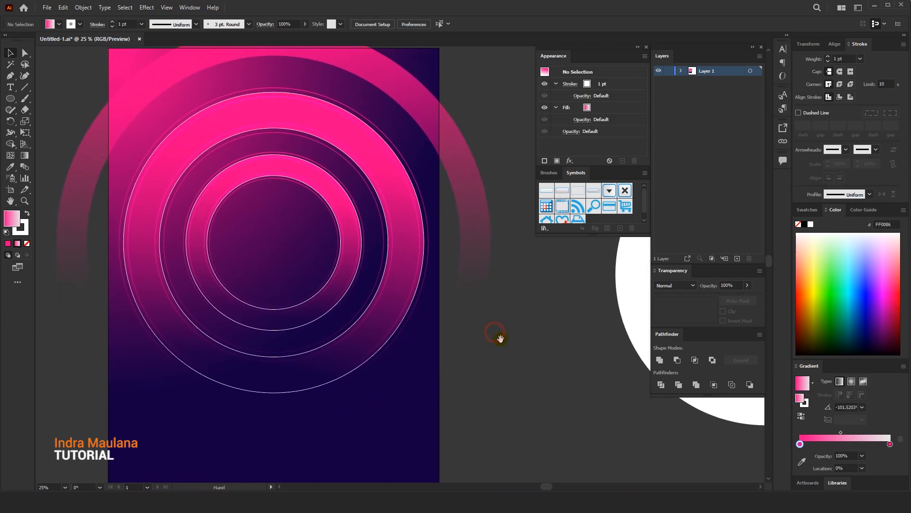
Change the starting colour of the large outer ring's gradient to blue 57A6FC
left_click(476, 214)
left_click_drag(464, 169, 484, 173)
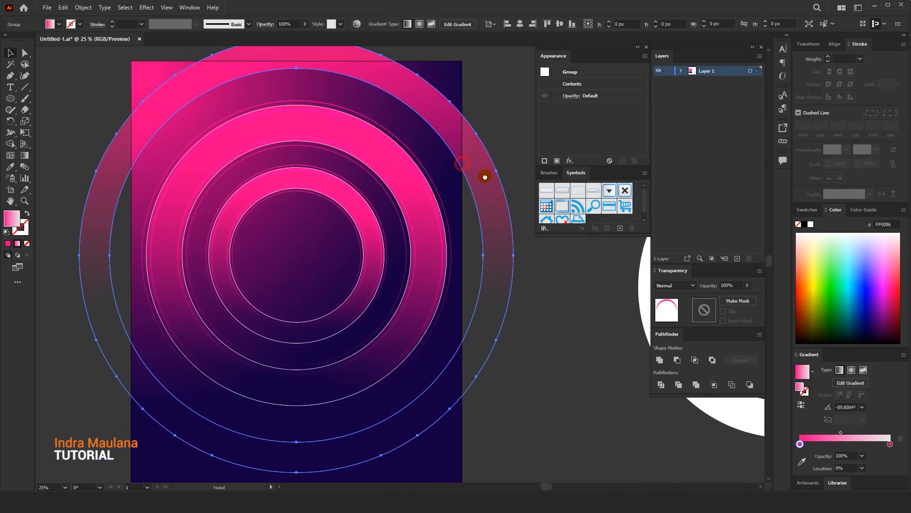
double_click(800, 445)
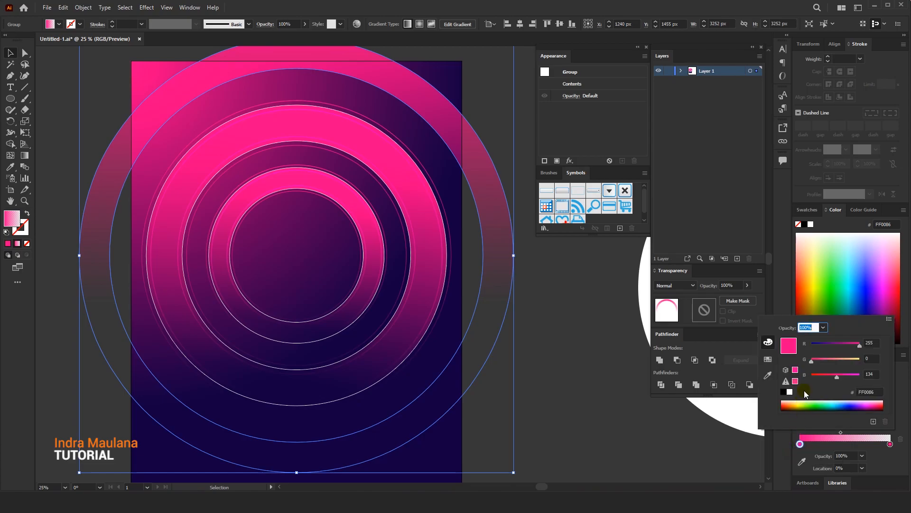
left_click_drag(827, 346, 827, 353)
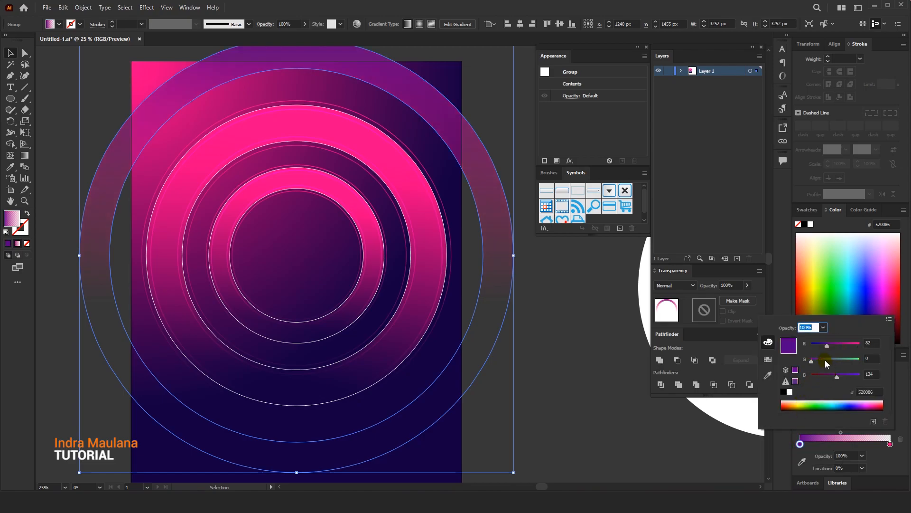
mouse_move(846, 375)
left_mouse_down()
mouse_move(859, 374)
mouse_move(834, 360)
mouse_move(843, 360)
left_mouse_up()
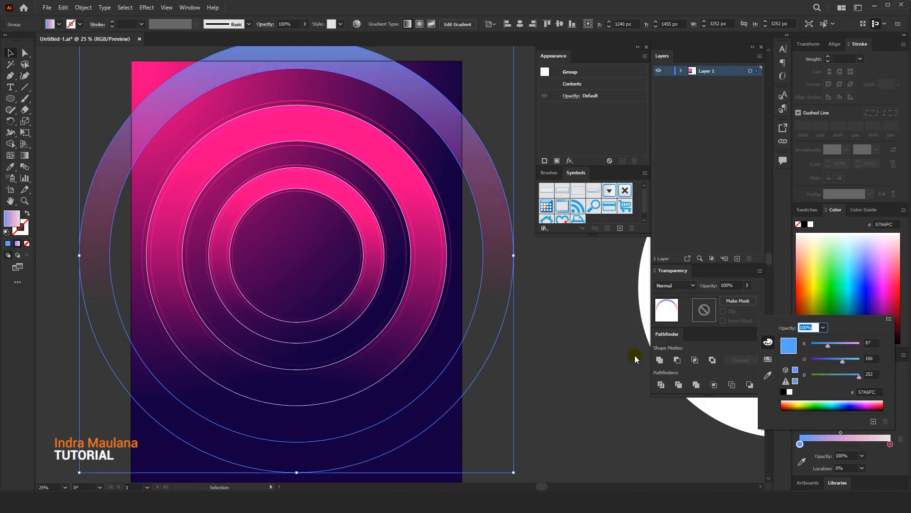
left_click(591, 354)
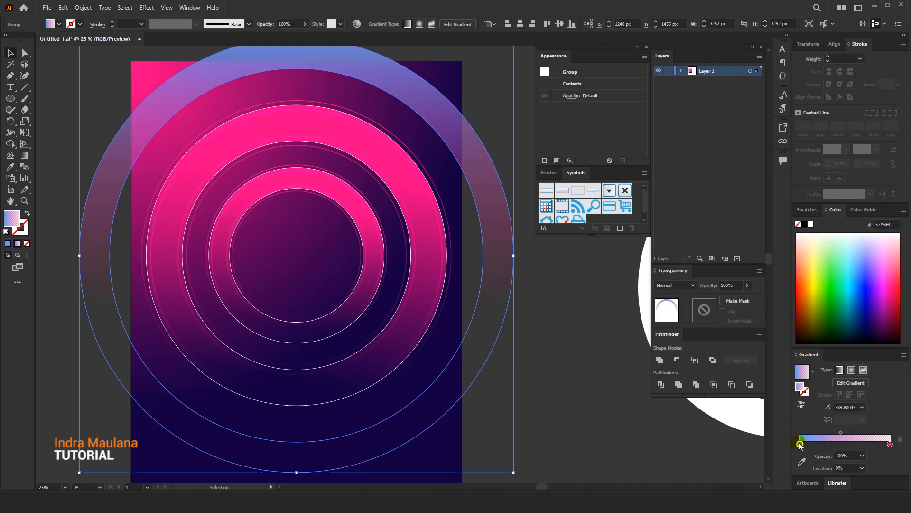
Replace the pink end of the outer ring's gradient with a copy of the blue 57A6FC stop at 20% opacity
left_click_drag(858, 445, 859, 445)
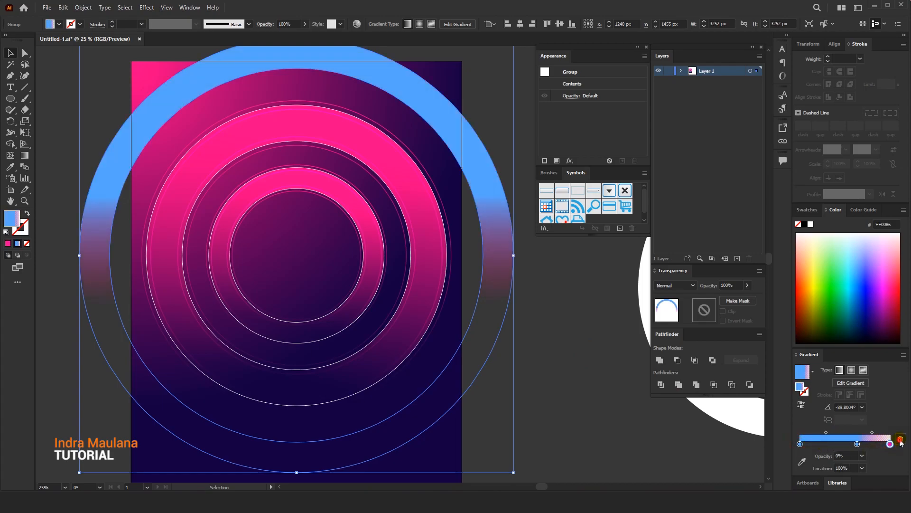
left_click(901, 439)
key("ctrl+z")
left_click(859, 447)
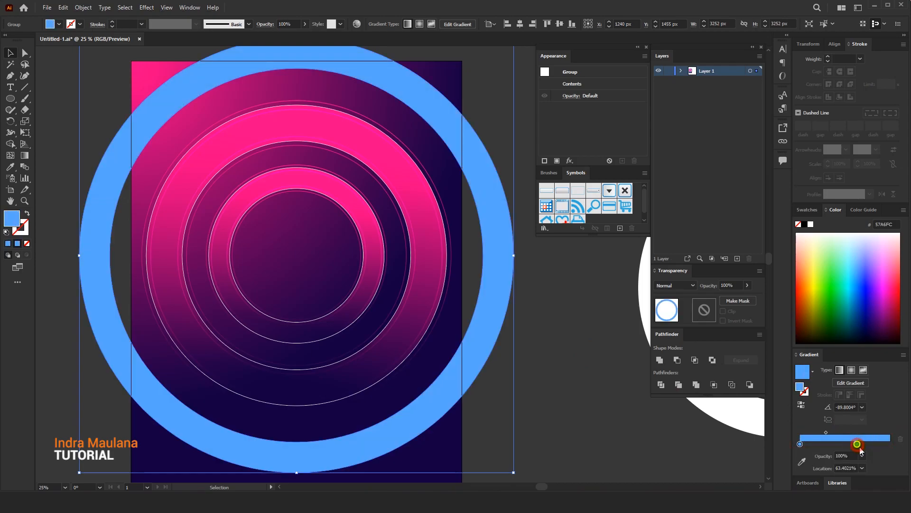
left_click(863, 456)
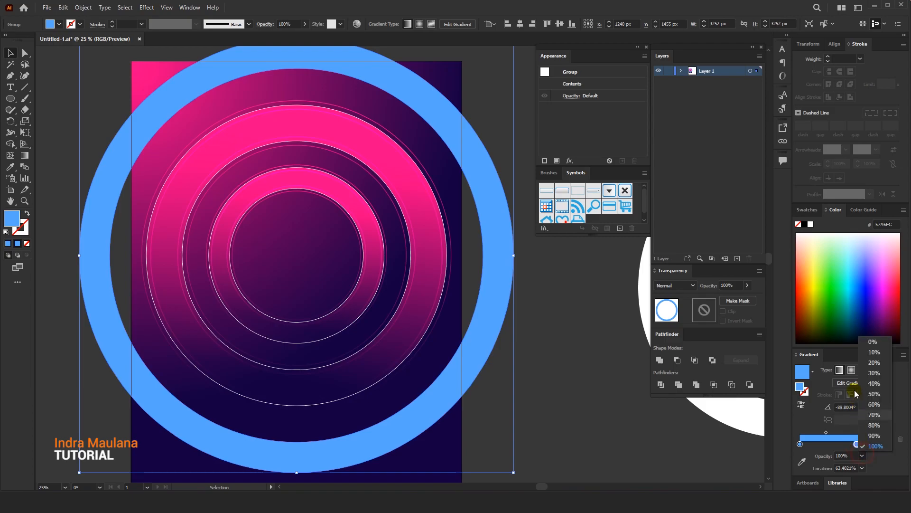
left_click(871, 362)
left_click(602, 418)
left_click_drag(602, 398, 596, 390)
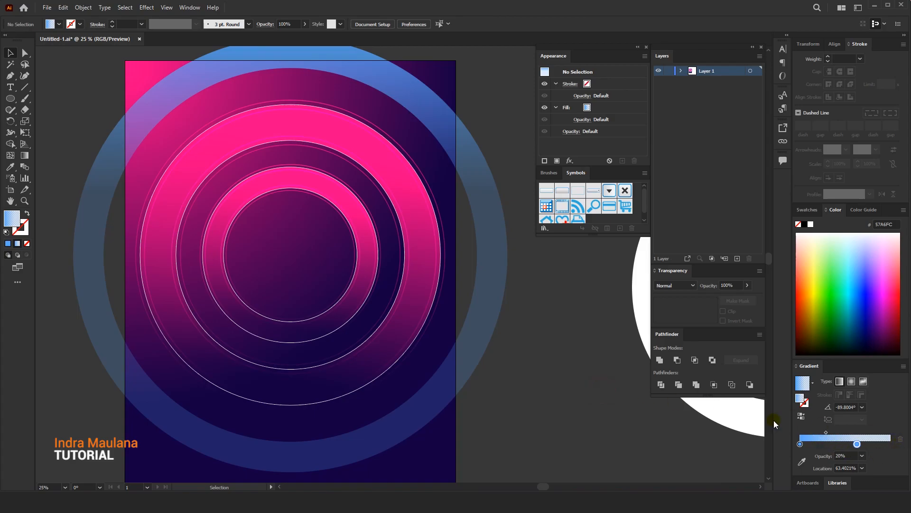
Move the 20% opacity stop of the outer ring's gradient to location 100%, and deselect the ring
left_click(486, 320)
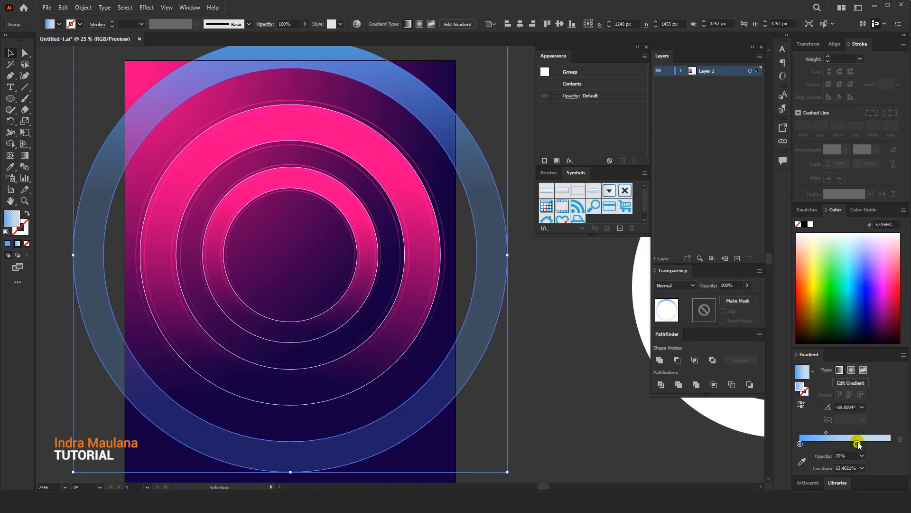
left_click(549, 353)
left_click_drag(540, 316, 547, 352)
left_click(456, 183)
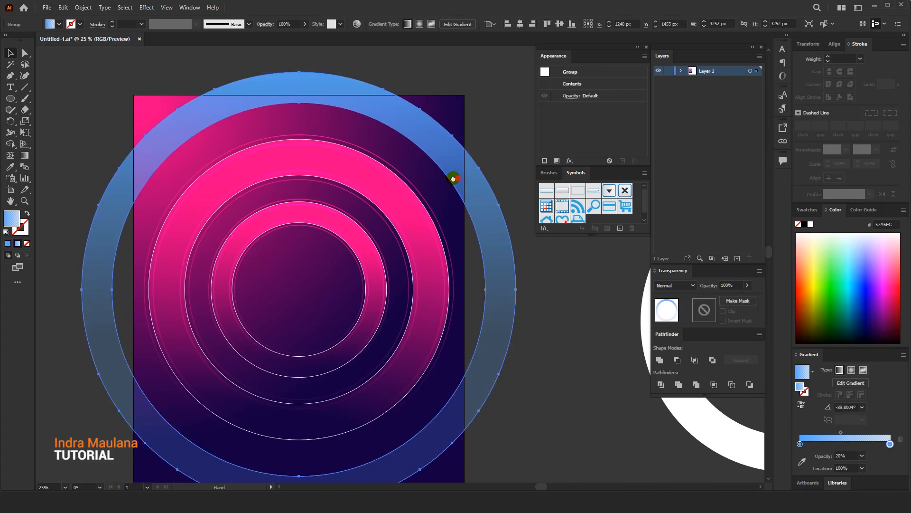
scroll(473, 205, "right", 1)
left_click(532, 308)
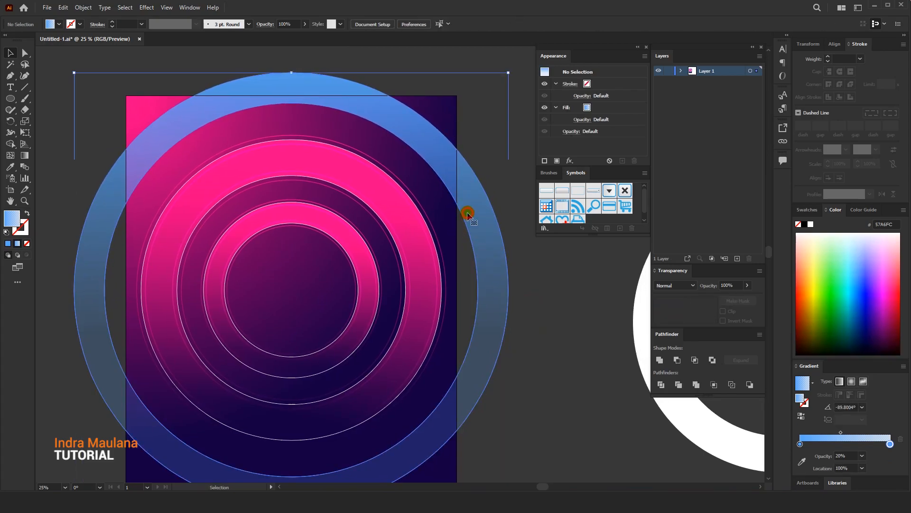
Give the blue outer ring a 1 pt stroke with the same blue gradient, and deselect it
left_click(276, 203)
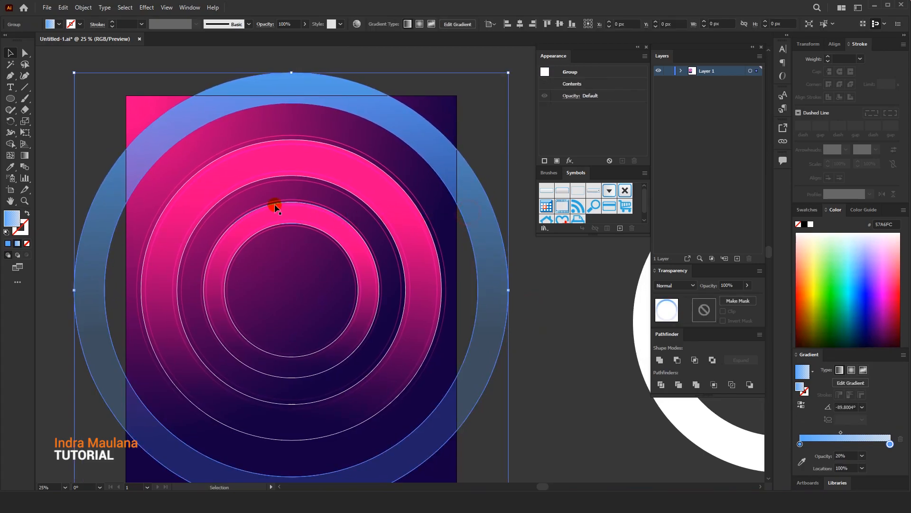
left_click(27, 228)
left_click(17, 243)
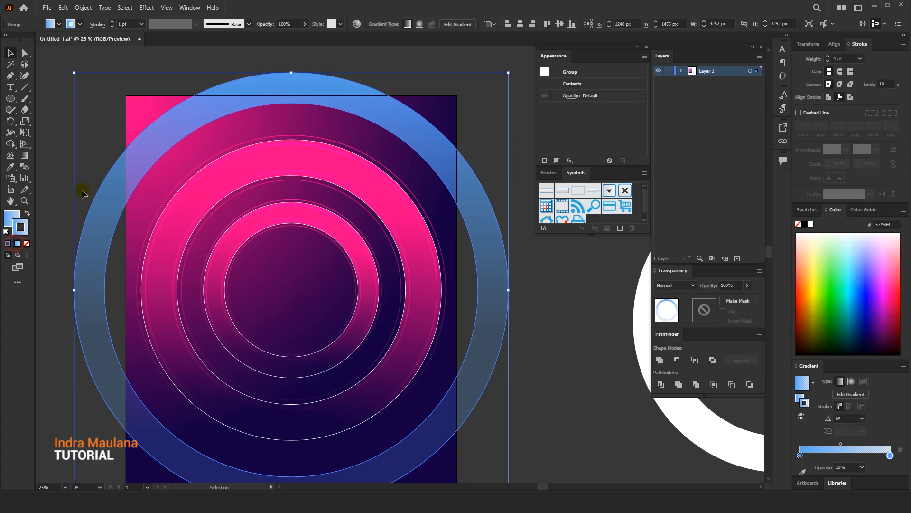
left_click(82, 117)
left_click(329, 107)
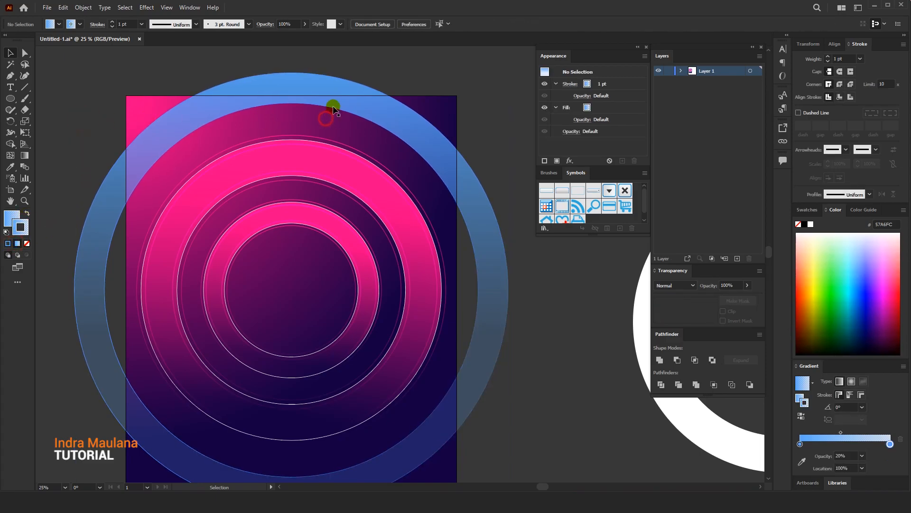
Reverse the gradient on the blue ring's stroke and set the stroke weight to 2 pt
left_click(604, 399)
left_click_drag(597, 393, 574, 340)
left_click(478, 356)
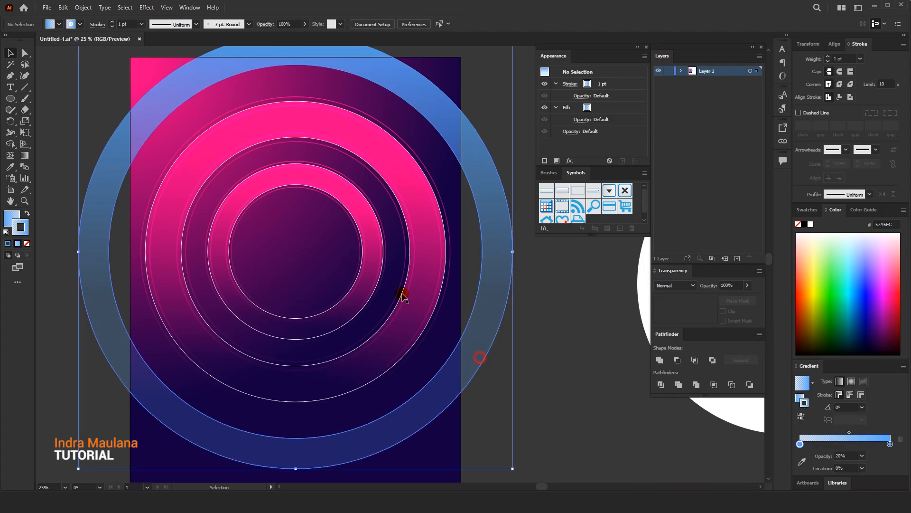
left_click(104, 95)
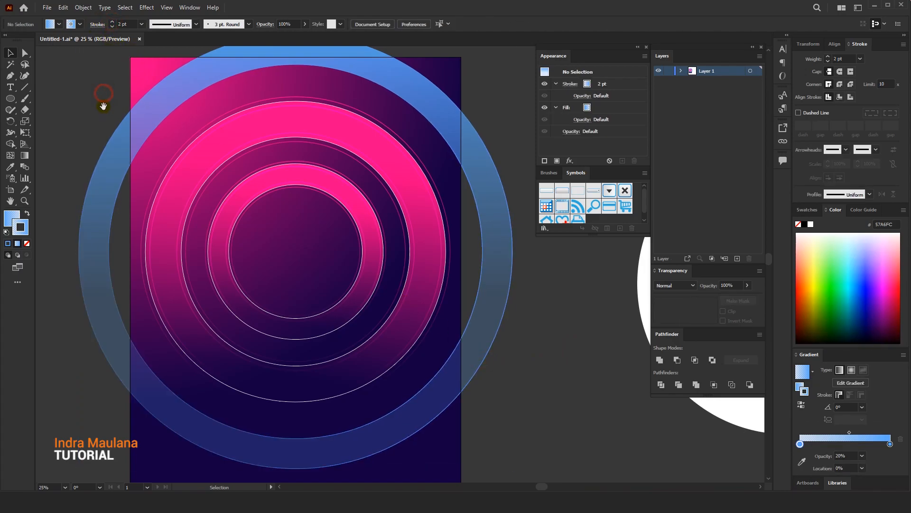
left_click_drag(106, 106, 116, 104)
scroll(259, 174, "down", 1)
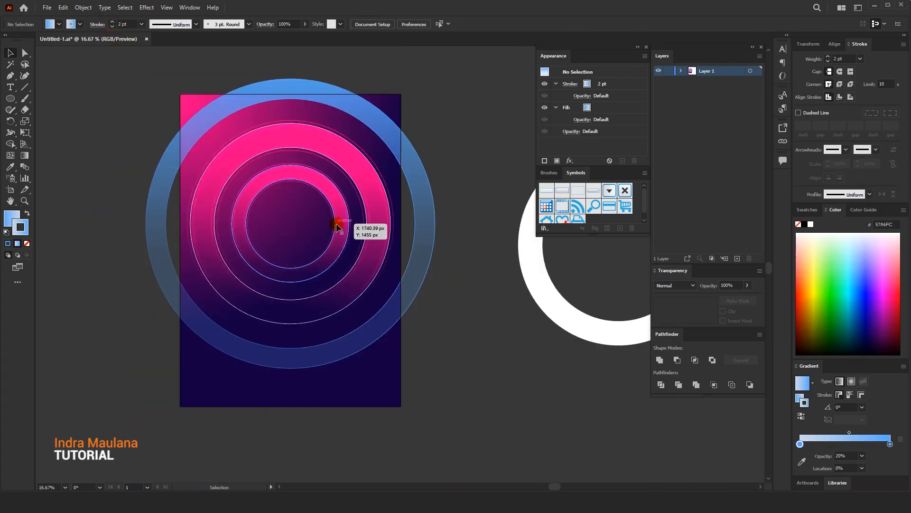
Duplicate the blue ring in front and enlarge the copy around the shared centre as a second outer ring
left_click(419, 197)
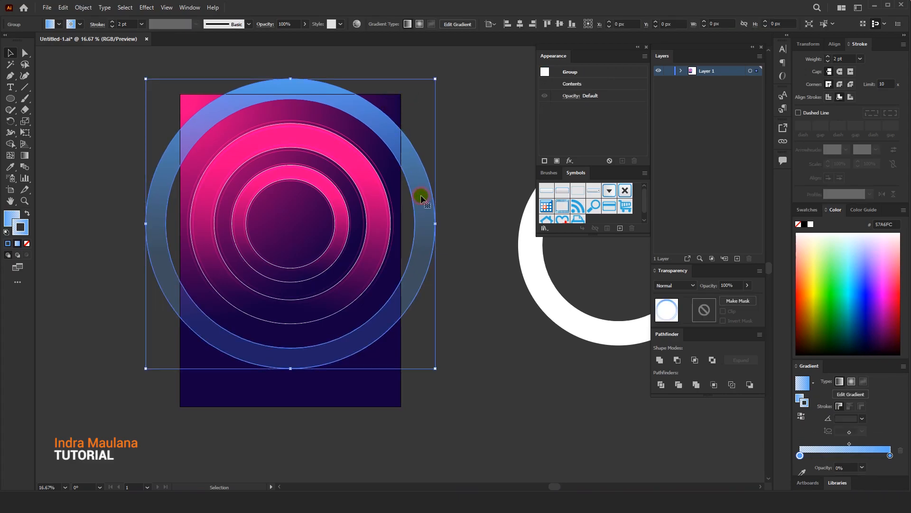
left_click(62, 8)
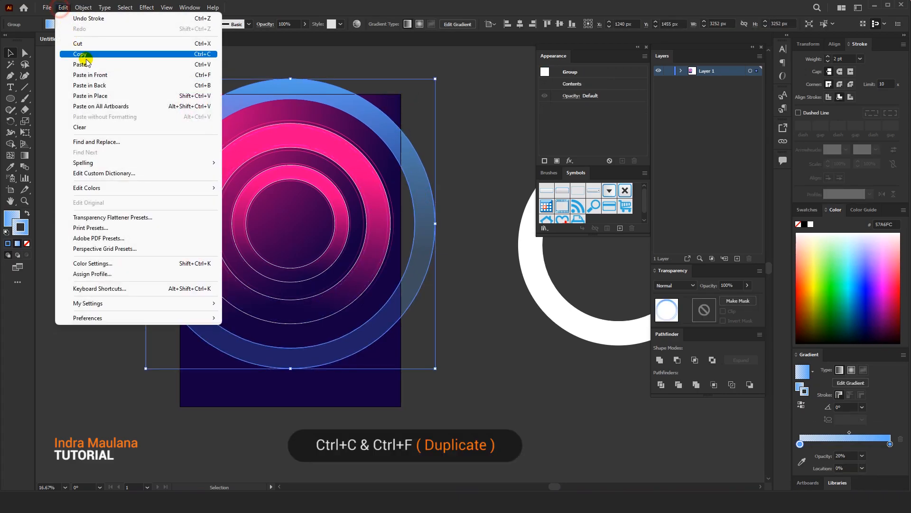
left_click(84, 54)
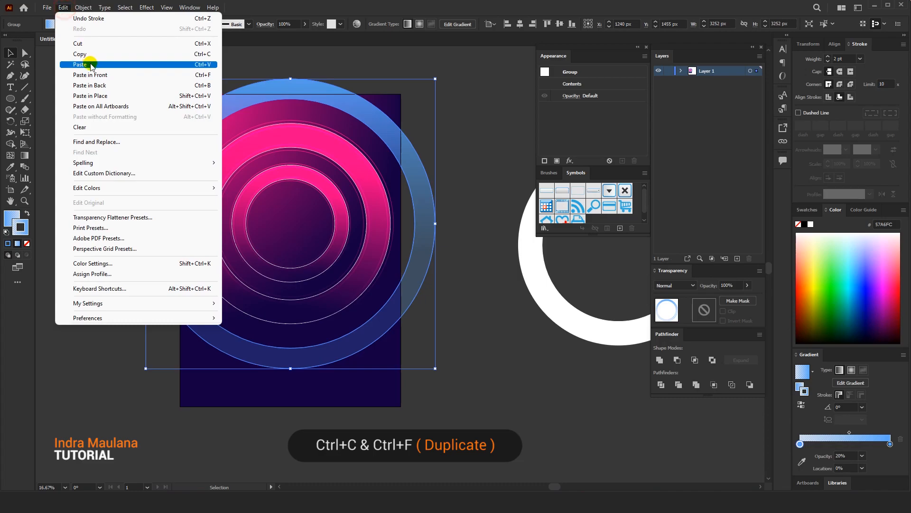
left_click(90, 74)
left_click_drag(437, 367, 426, 402)
left_click(480, 424)
left_click(384, 358)
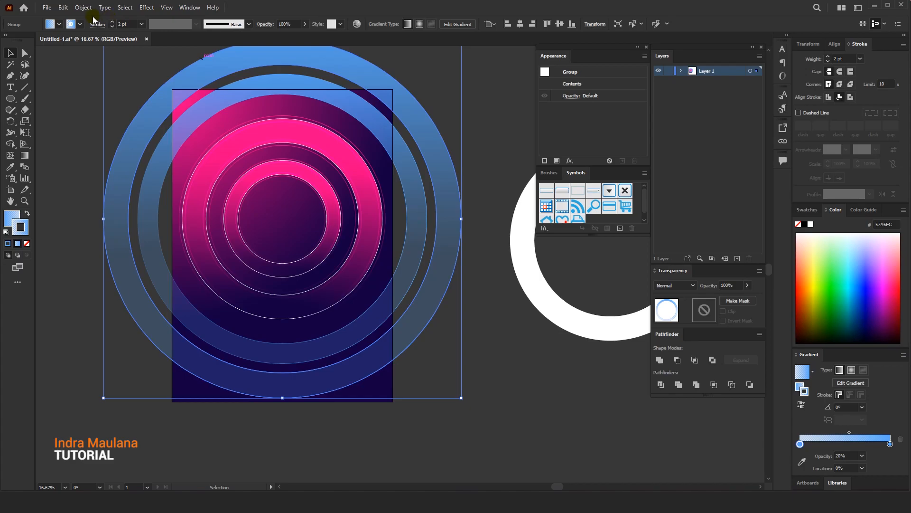
Move all the concentric rings together slightly higher on the artboard, and deselect them
scroll(258, 138, "up", 2)
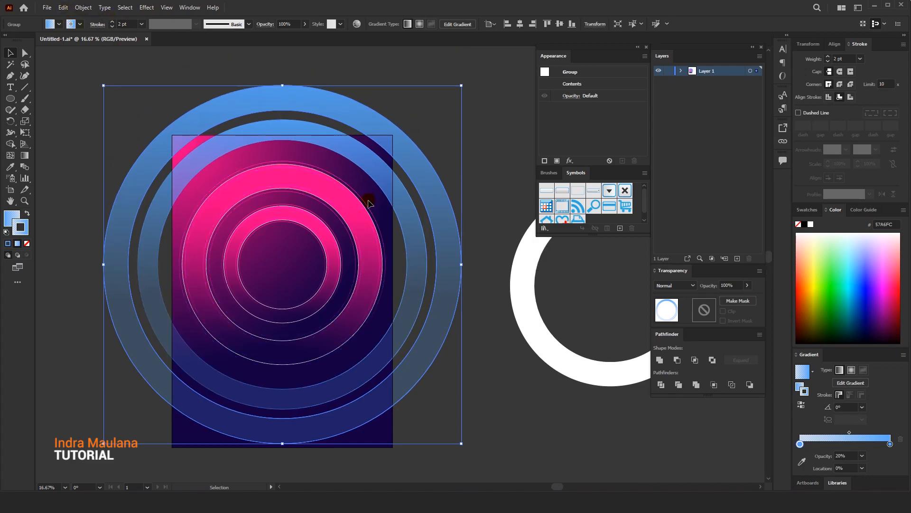
left_click_drag(304, 251, 323, 156)
left_click(475, 369)
Enlarge the outermost blue ring from its centre to about 4216 px wide
left_click(428, 340)
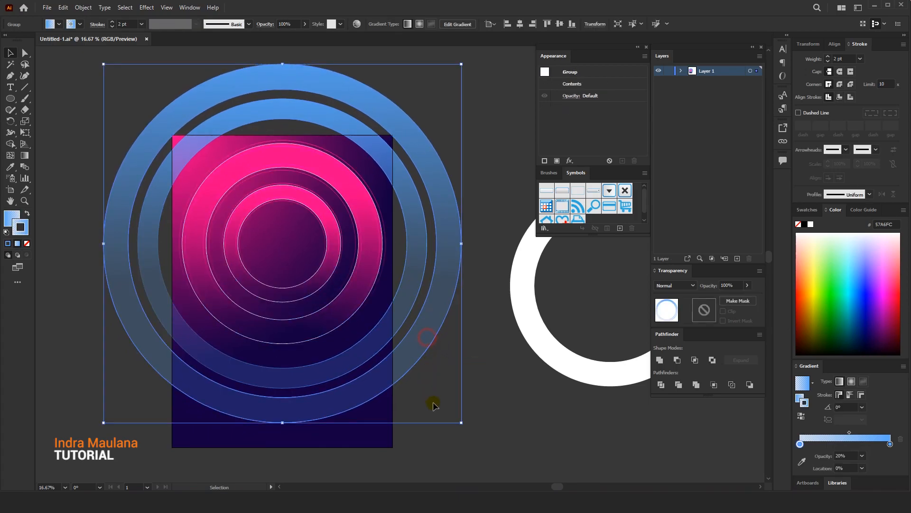
left_click_drag(463, 422, 485, 369)
left_click(506, 447)
left_click(448, 346)
Duplicate both blue rings to the left of the artboard, and deselect them
left_click_drag(413, 318, 427, 315)
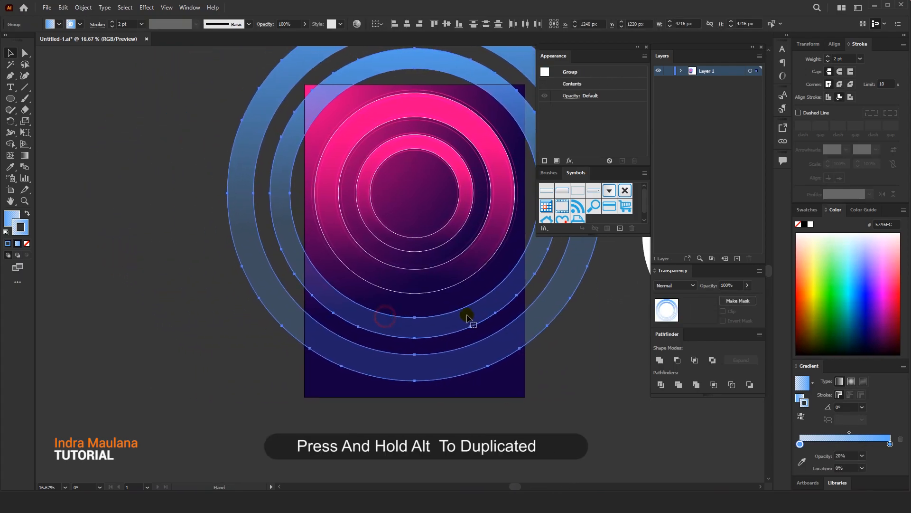
left_click_drag(466, 316, 95, 315)
left_click(283, 392)
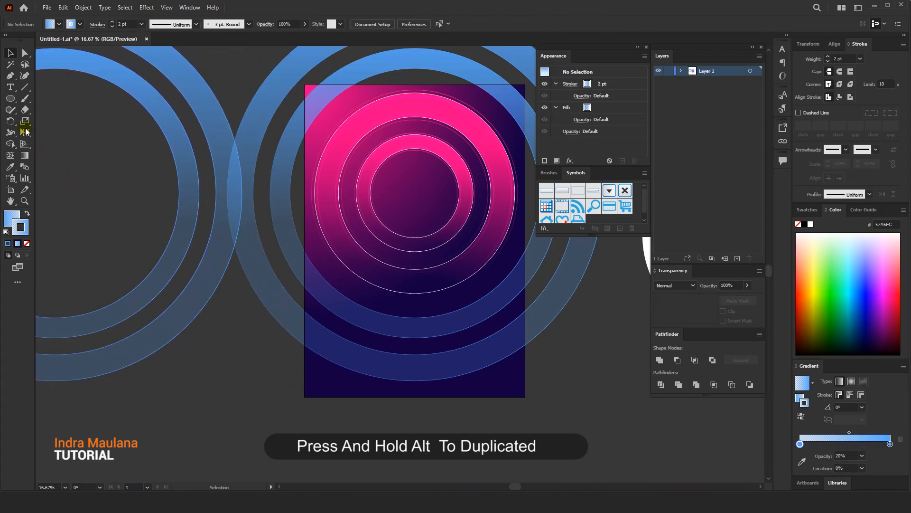
Draw a rectangle of about 2480 x 1639 px covering the lower part of the artboard across its full width
right_click(12, 99)
left_click(35, 99)
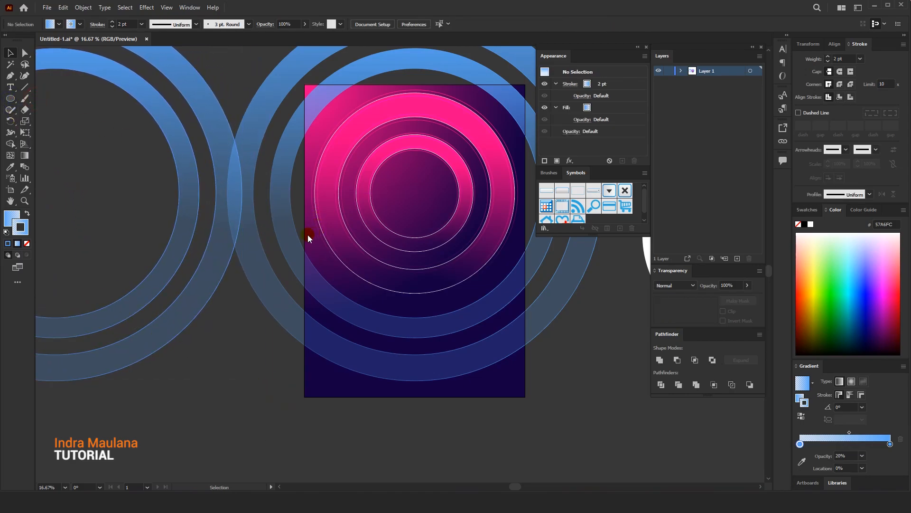
left_click_drag(304, 251, 525, 397)
left_click_drag(226, 171, 342, 171)
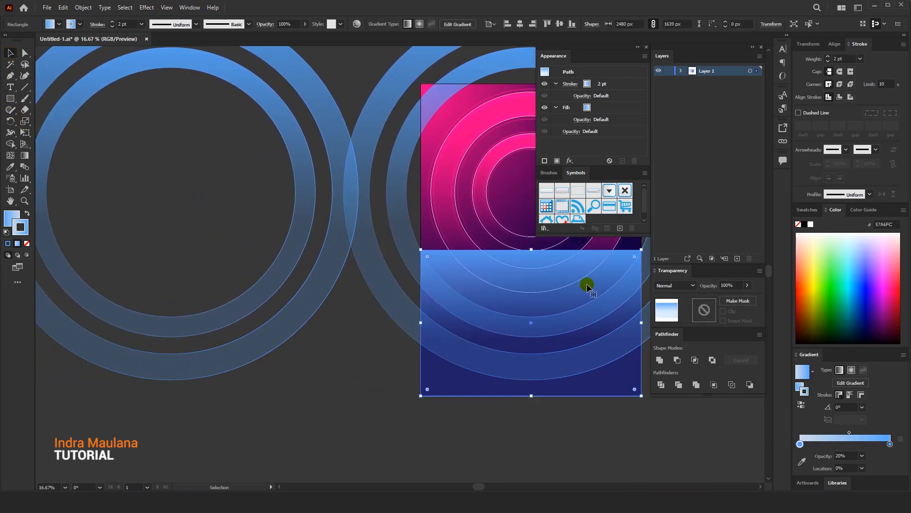
Delete the duplicated pair of blue rings to the left of the artboard
left_click_drag(520, 297, 510, 293)
left_click(332, 325)
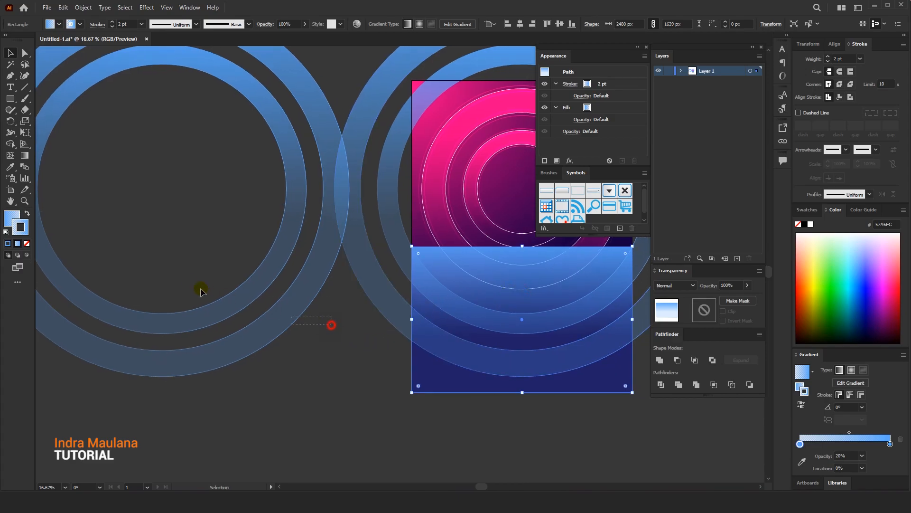
key("Delete")
Duplicate both blue rings together with the rectangle to the left of the artboard, and select the copies
left_click(471, 373, "shift")
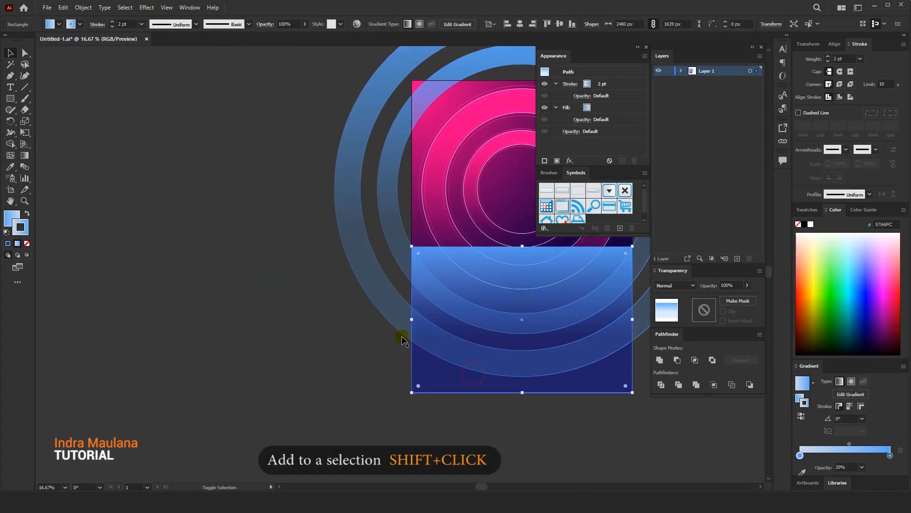
left_click(393, 232, "shift")
left_click_drag(474, 311, 113, 311, "alt")
left_click_drag(156, 189, 222, 388)
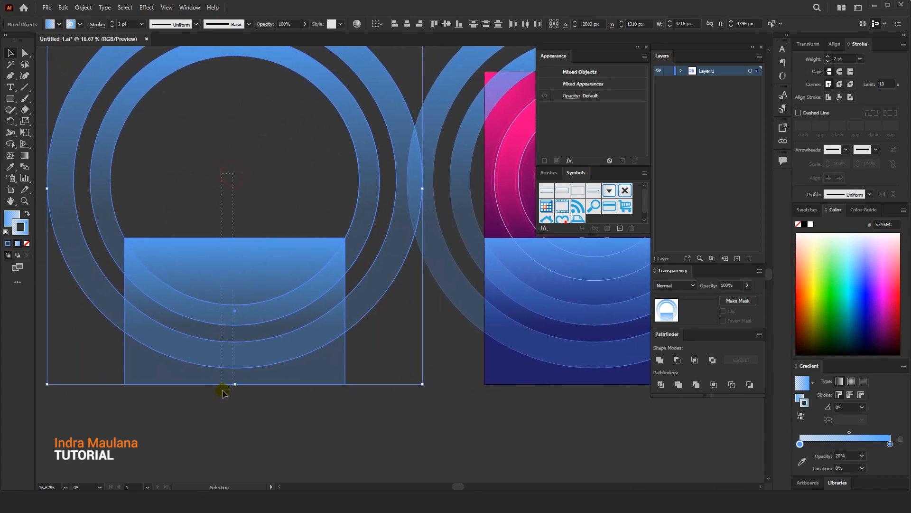
Cut the selected copies into two separate curved bands with Shape Builder, removing everything outside the rectangle and the ring areas inside it
left_click(9, 215)
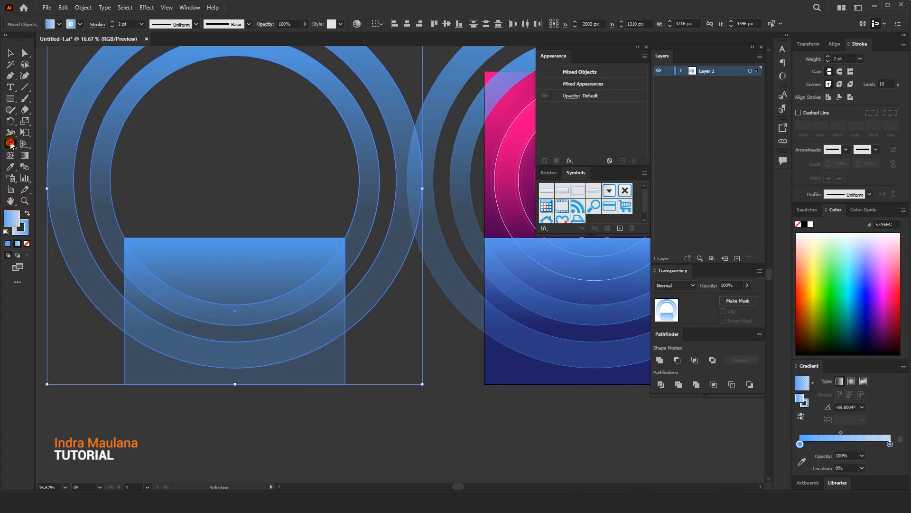
left_click(10, 143)
left_click(170, 277, "alt")
left_click_drag(111, 256, 87, 285)
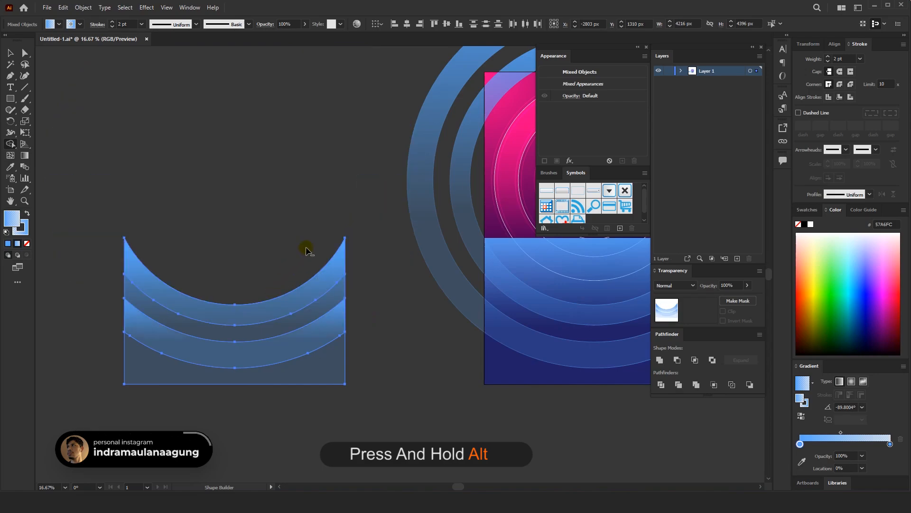
left_click(308, 290, "alt")
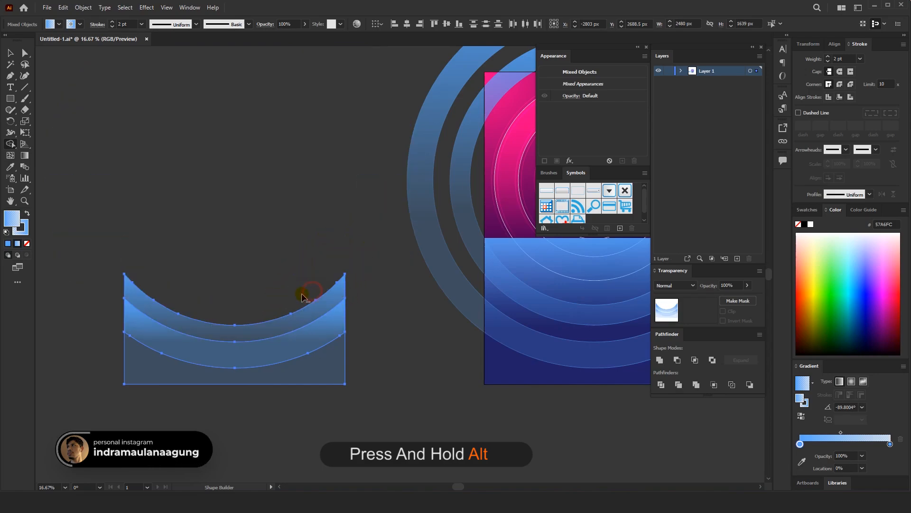
left_click(268, 349, "alt")
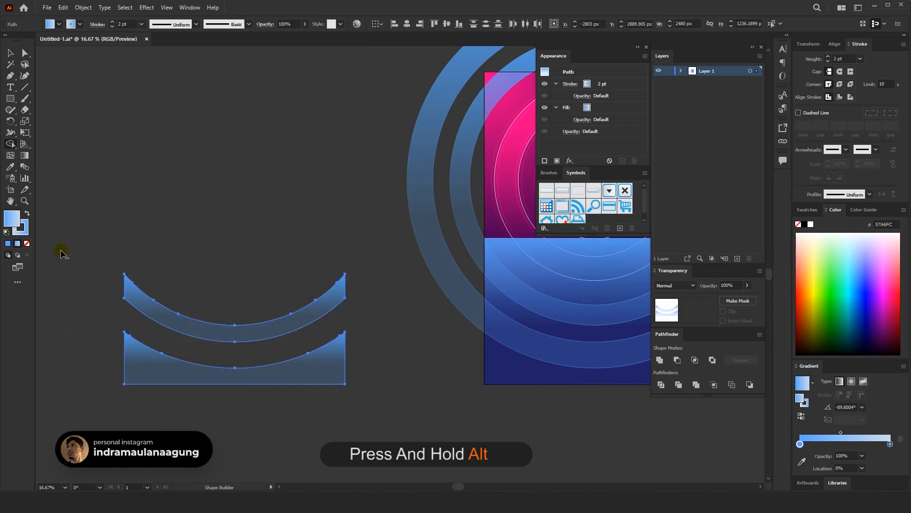
Select the two curved bands beside the artboard and try to centre them horizontally
left_click(9, 53)
left_click(182, 118)
left_click_drag(277, 333, 284, 357)
key("ctrl+z")
left_click_drag(228, 257, 242, 286)
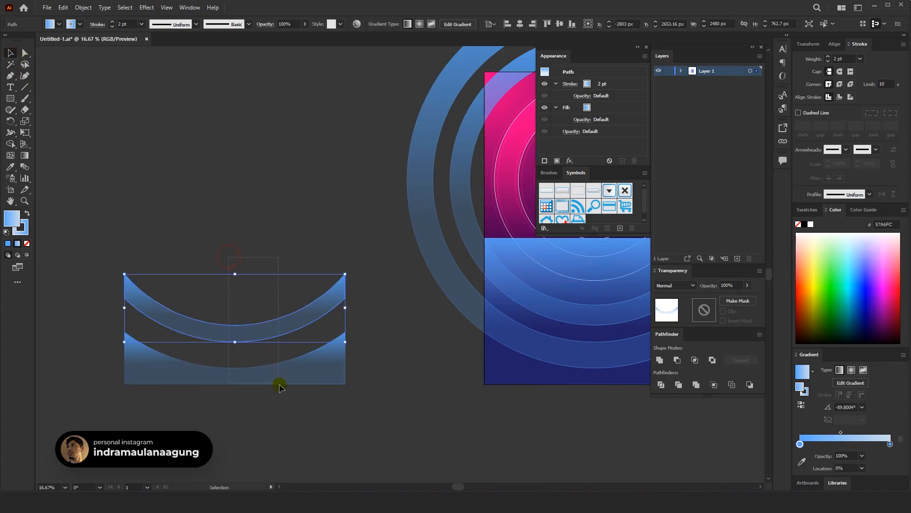
left_click_drag(279, 387, 279, 387)
left_click(409, 25)
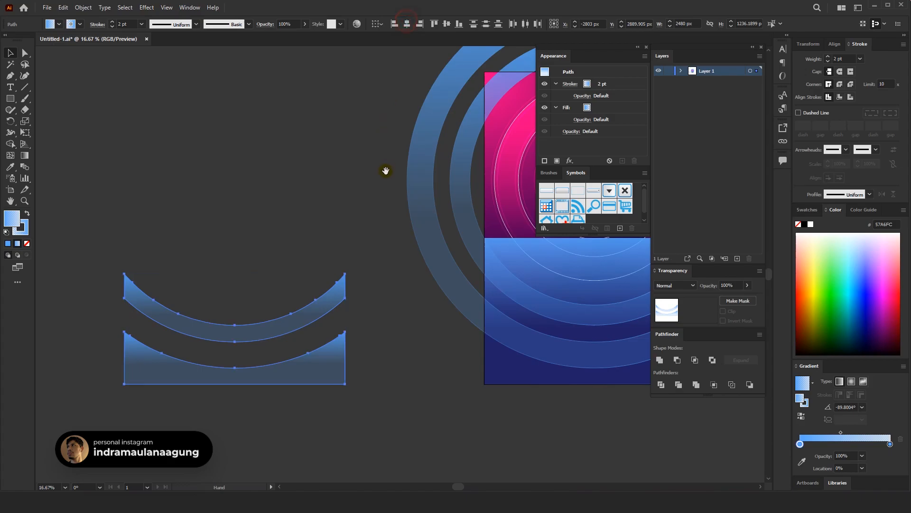
Delete the original blue gradient rectangle covering the lower part of the artboard
left_click_drag(373, 244, 297, 234)
left_click(433, 269)
left_click_drag(451, 265, 393, 301)
key("Delete")
Centre the two curved bands horizontally on the artboard and deselect them
left_click_drag(201, 247, 200, 382)
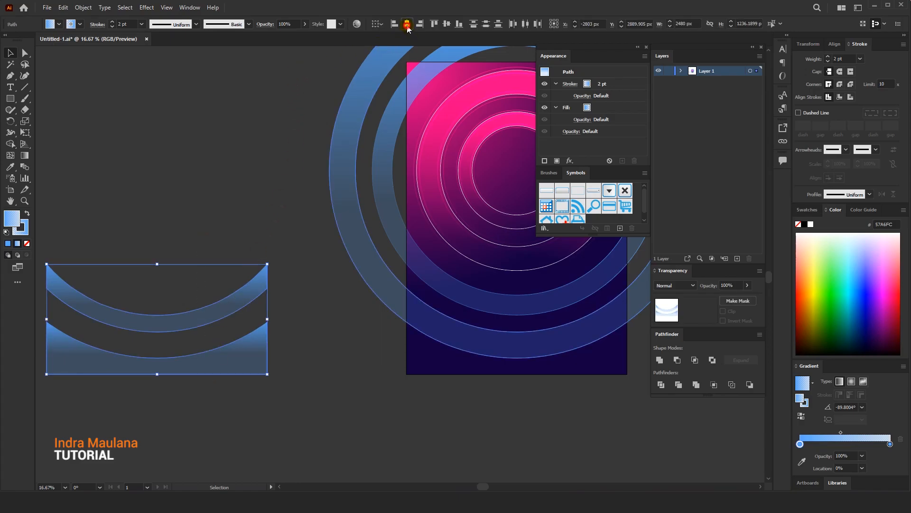
left_click(380, 23)
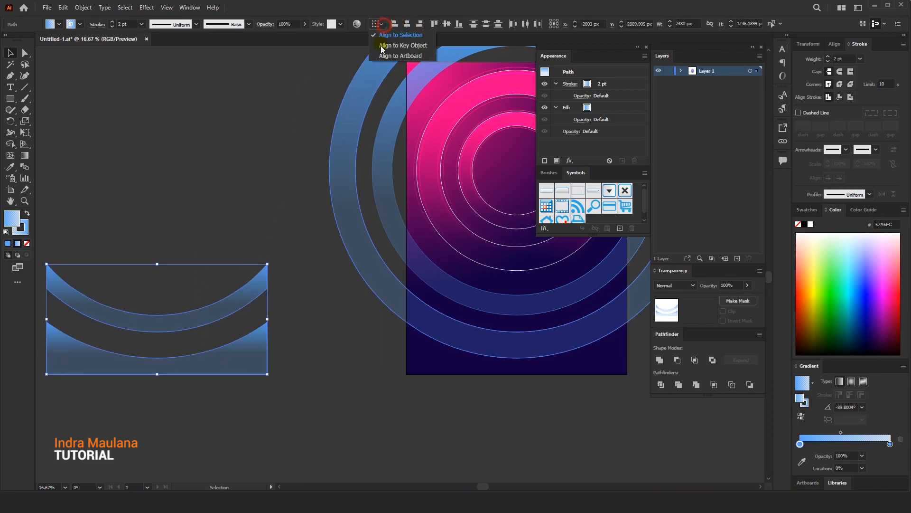
left_click(407, 24)
left_click_drag(295, 189, 169, 183)
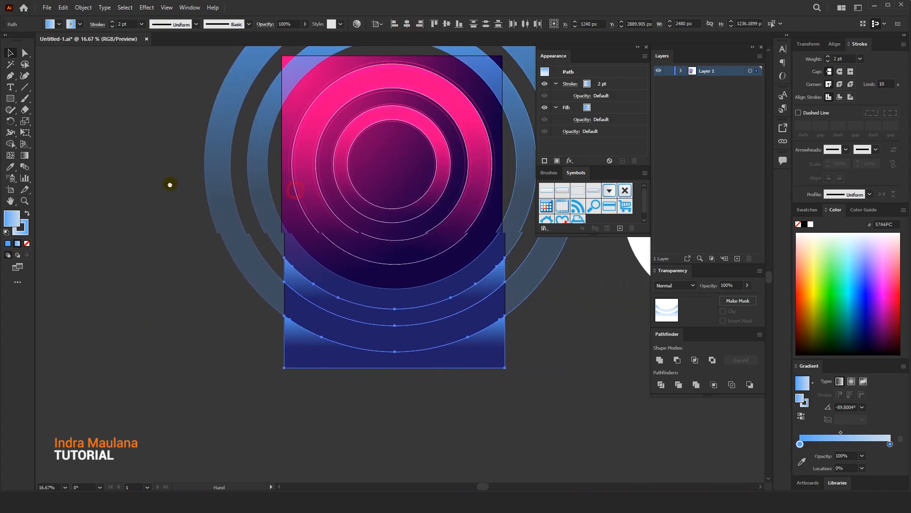
left_click(204, 275)
Remove the stroke from both curved bands, fill them with the White, Black gradient preset, and deselect them
left_click(499, 347)
left_click(480, 292, "shift")
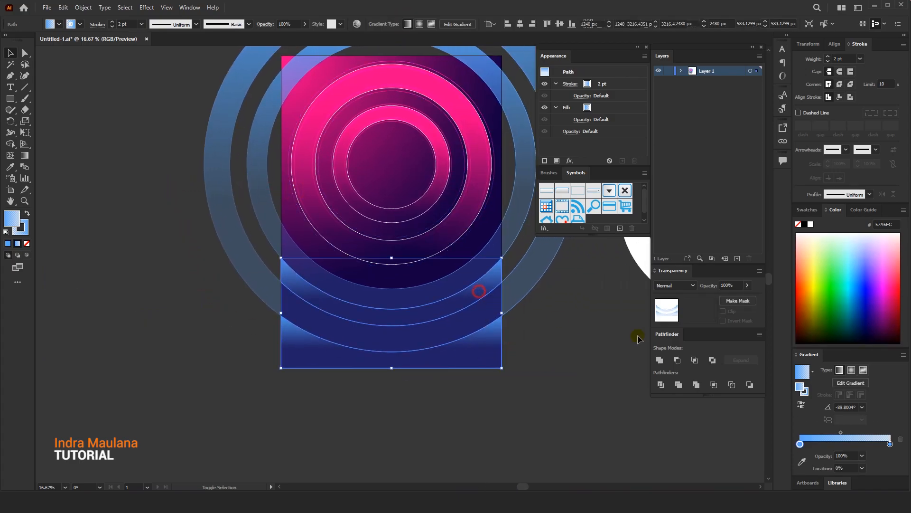
left_click(27, 243)
left_click(11, 218)
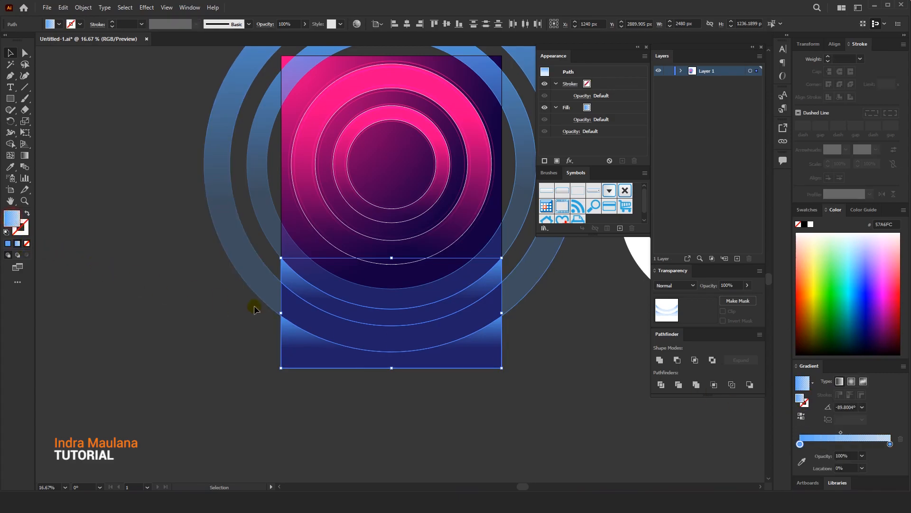
left_click(813, 383)
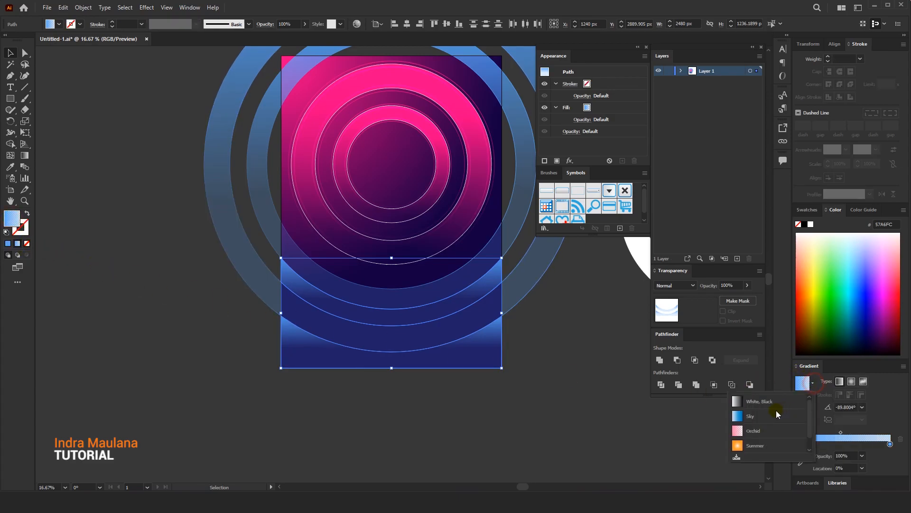
left_click(750, 404)
left_click_drag(511, 369, 469, 366)
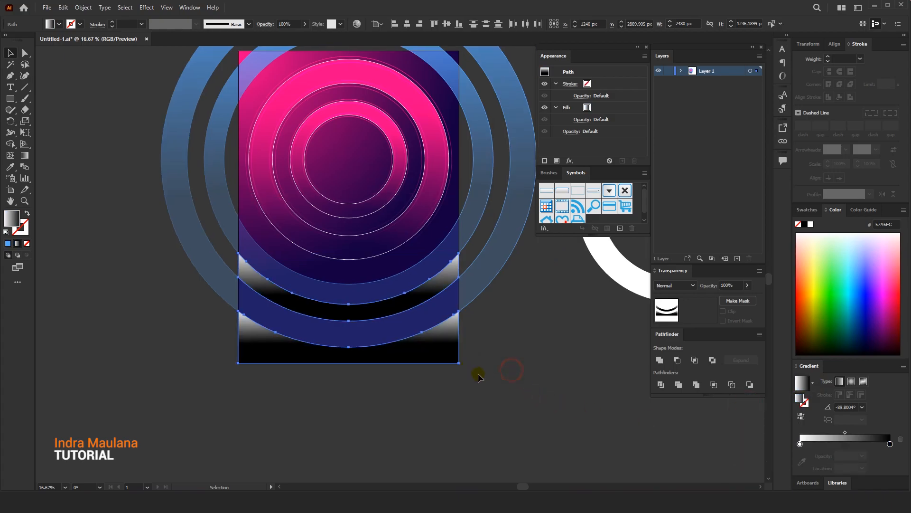
left_click(497, 394)
Change the upper curved band's fill to a radial gradient and reverse its colours so black is at the centre
left_click(383, 309)
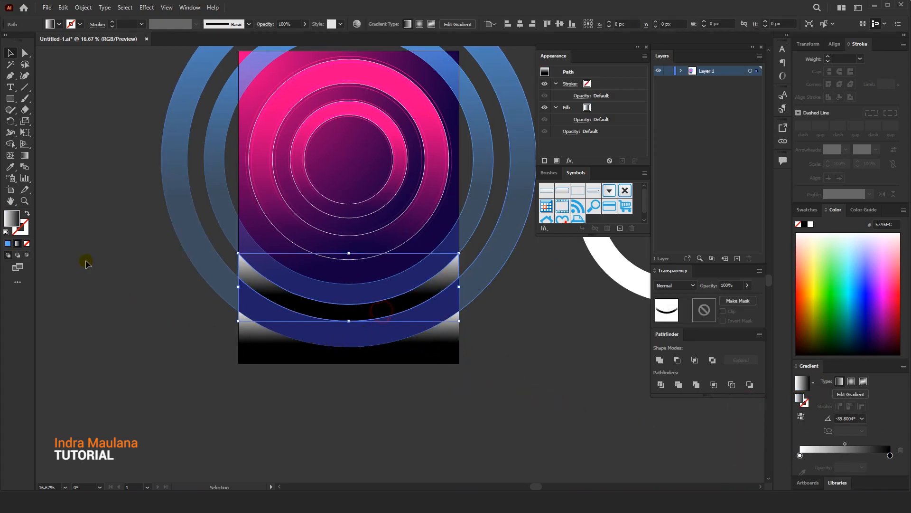
left_click(24, 155)
scroll(371, 312, "up", 1)
left_click_drag(365, 285, 354, 252)
left_click_drag(358, 324, 356, 273)
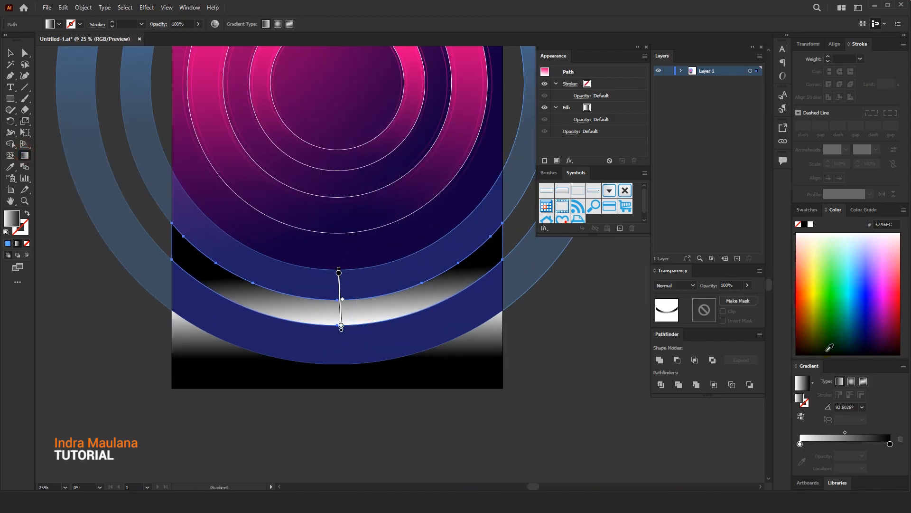
left_click(852, 381)
left_click_drag(344, 238, 346, 325)
left_click_drag(356, 362, 350, 264)
left_click(801, 417)
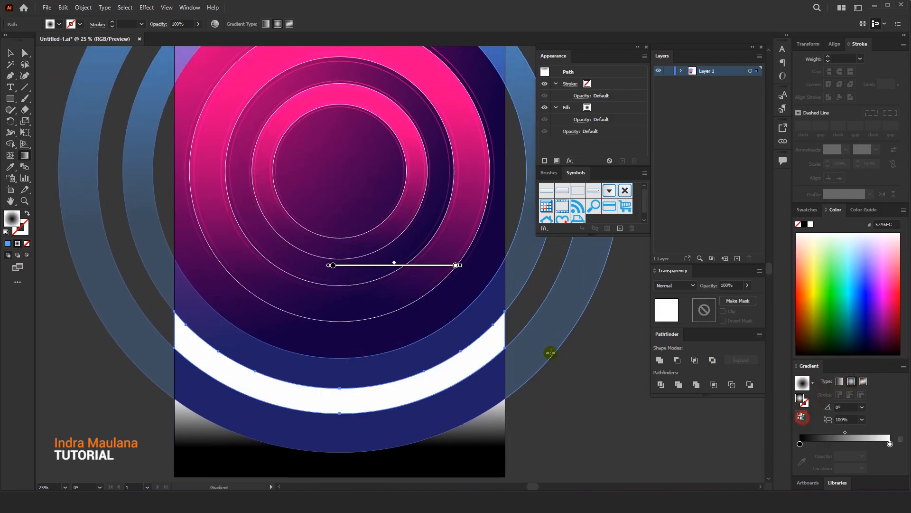
Redraw the upper band's radial gradient from the rings' common centre out to near the band's lower edge
mouse_move(379, 264)
left_mouse_down()
mouse_move(384, 183)
mouse_move(373, 212)
left_mouse_up()
key("space")
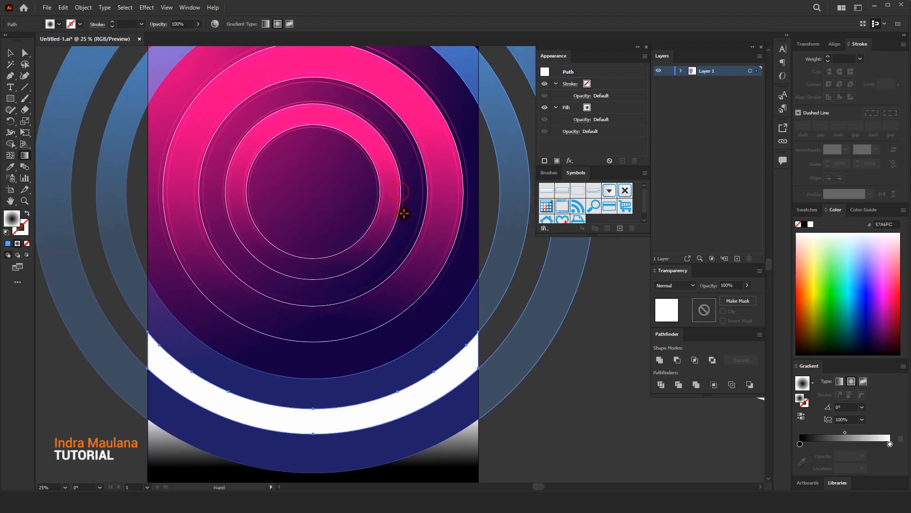
mouse_move(452, 193)
left_mouse_down()
mouse_move(571, 194)
mouse_move(549, 195)
left_mouse_up()
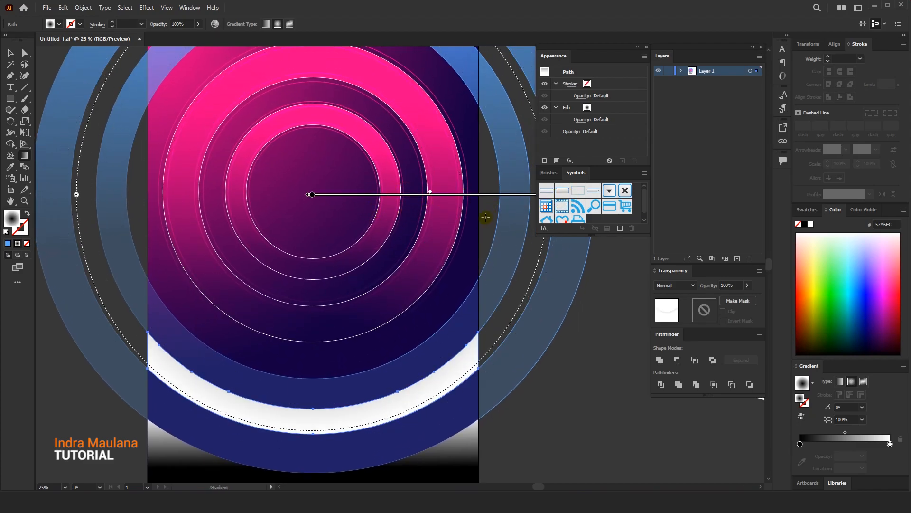
Tighten the upper band's shadow by shifting the gradient midpoint towards white and the black stop to about 57.4%
left_click_drag(431, 192, 518, 192)
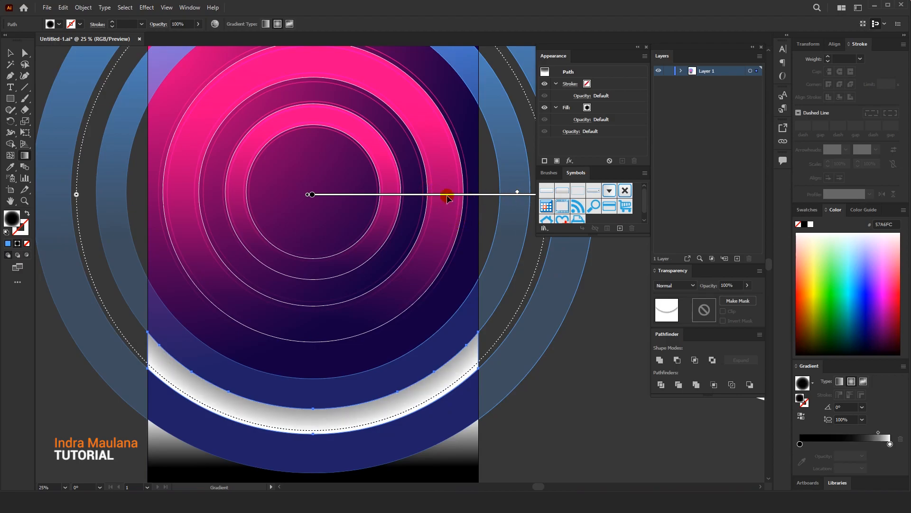
left_click_drag(313, 192, 370, 194)
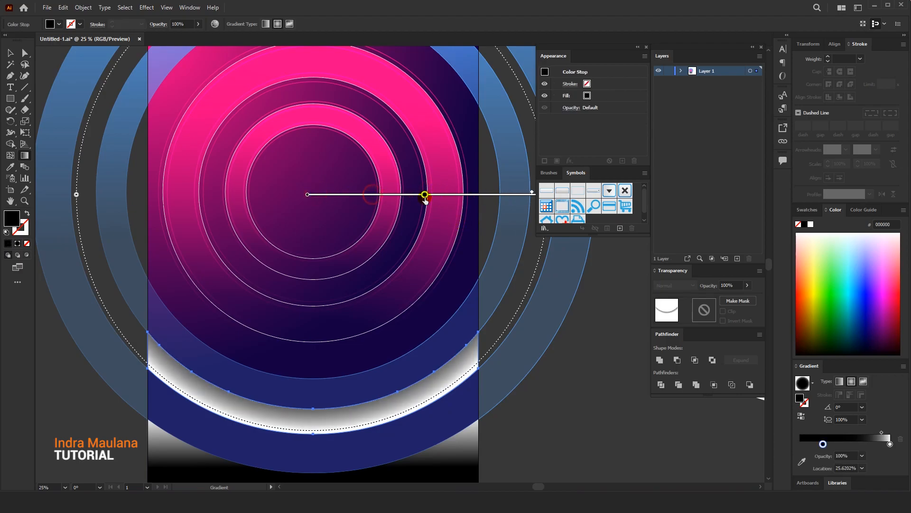
left_click_drag(447, 198, 448, 197)
Set the upper curved band's blending mode to Multiply and deselect it
key("v")
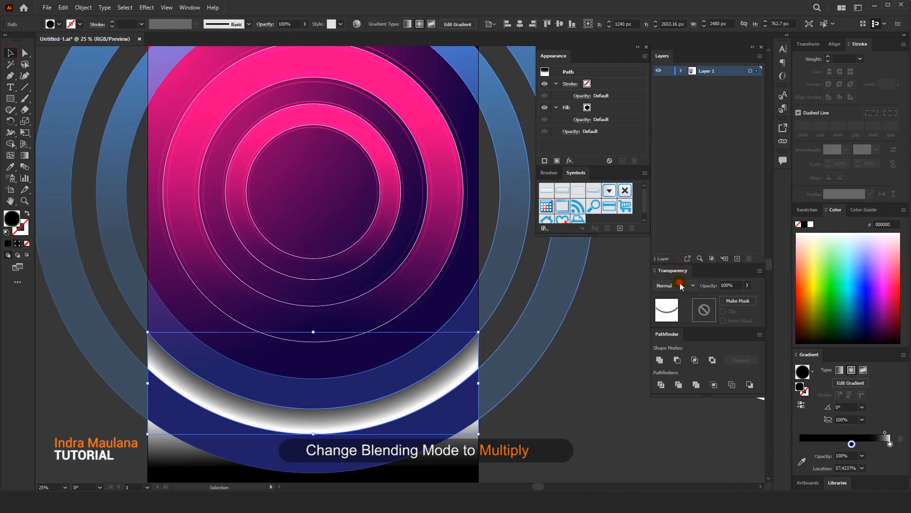
left_click(681, 285)
left_click(672, 319)
left_click_drag(573, 382, 575, 323)
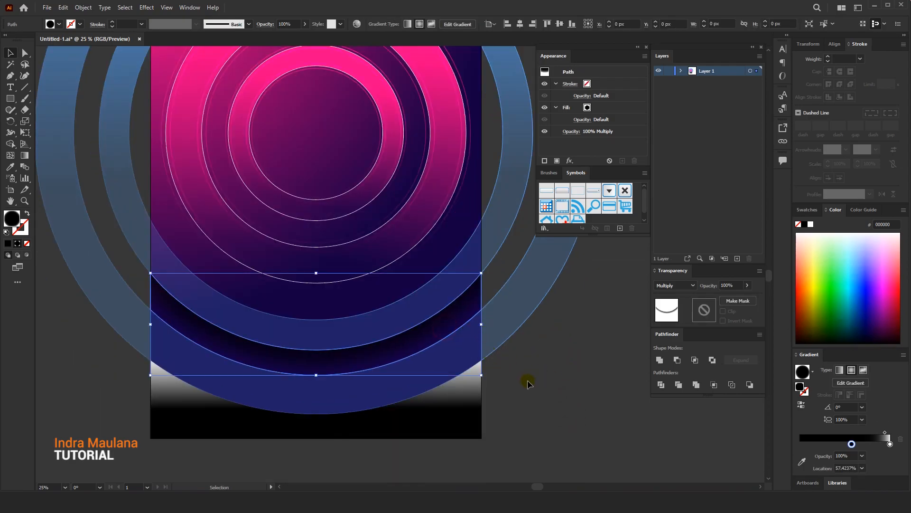
left_click(526, 381)
Copy the upper band's fill and blending appearance onto the lower curved band with the Eyedropper
left_click(424, 409)
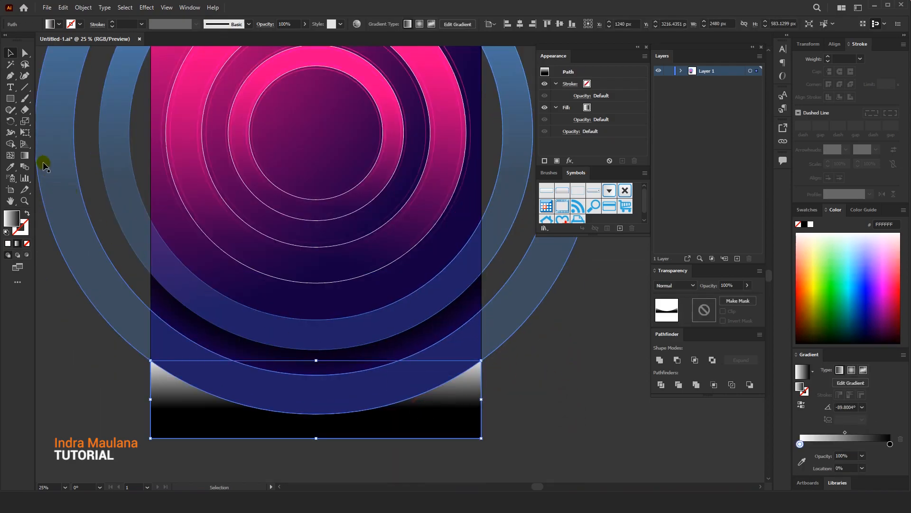
left_click(10, 166)
left_click(274, 357)
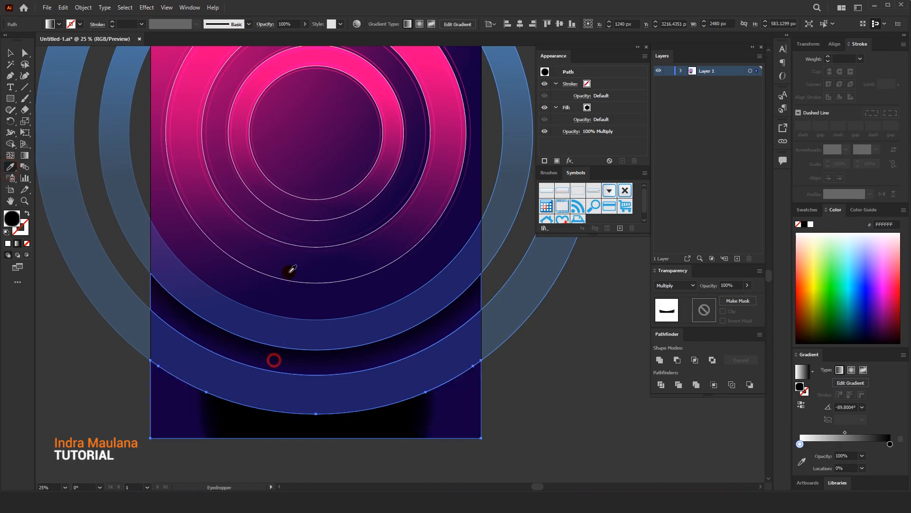
left_click_drag(288, 215, 269, 234)
Redraw the lower band's radial gradient from the rings' centre to beyond the outer blue ring, and deselect the band
left_click(24, 156)
left_click_drag(321, 415, 320, 150)
scroll(325, 155, "down", 2)
left_click_drag(376, 152, 470, 152)
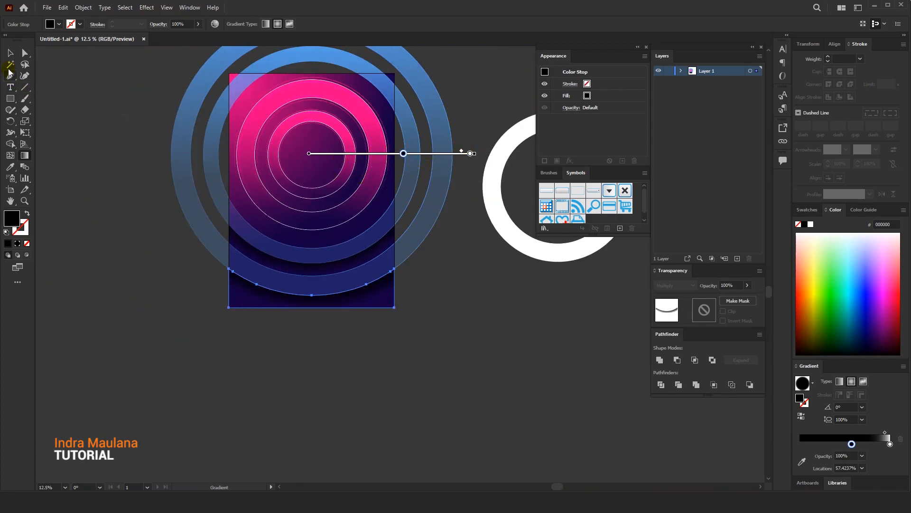
key("v")
left_click(94, 93)
Set the opacity of both shadow bands to 21% and deselect them
scroll(189, 189, "up", 1)
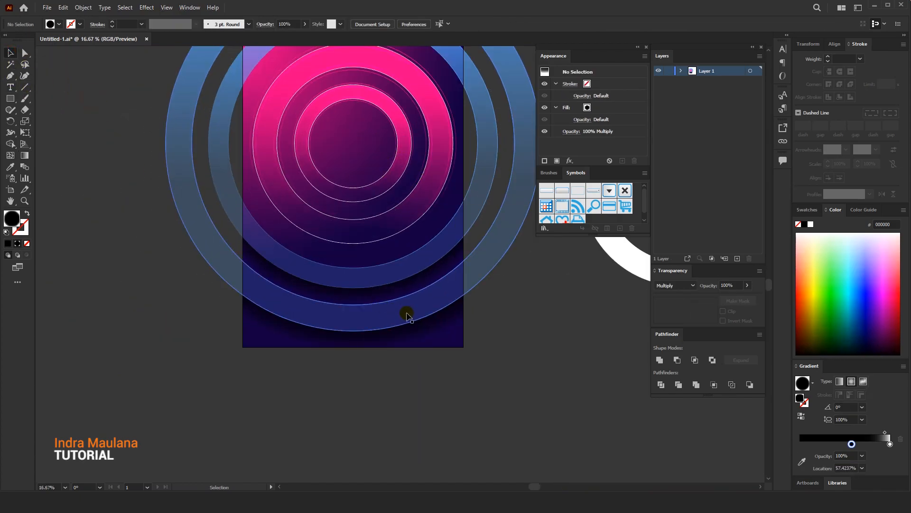
left_click(433, 336)
left_click(427, 276, "shift")
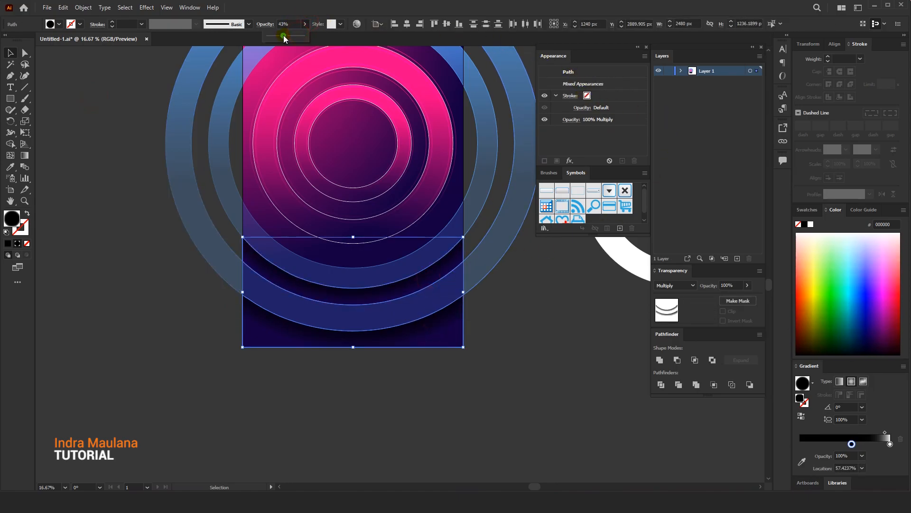
left_click(166, 284)
Ungroup the pink concentric rings and deselect them
key("ctrl+equal")
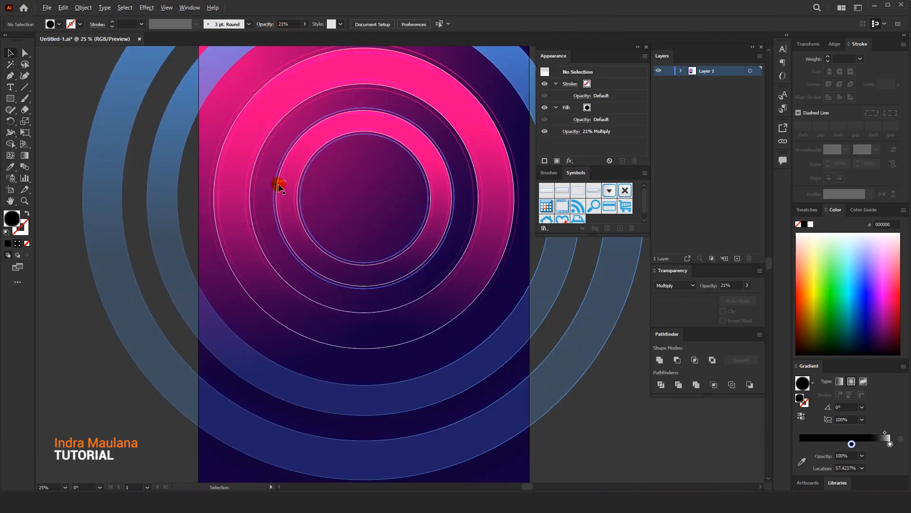
left_click_drag(206, 155, 227, 148)
right_click(228, 148)
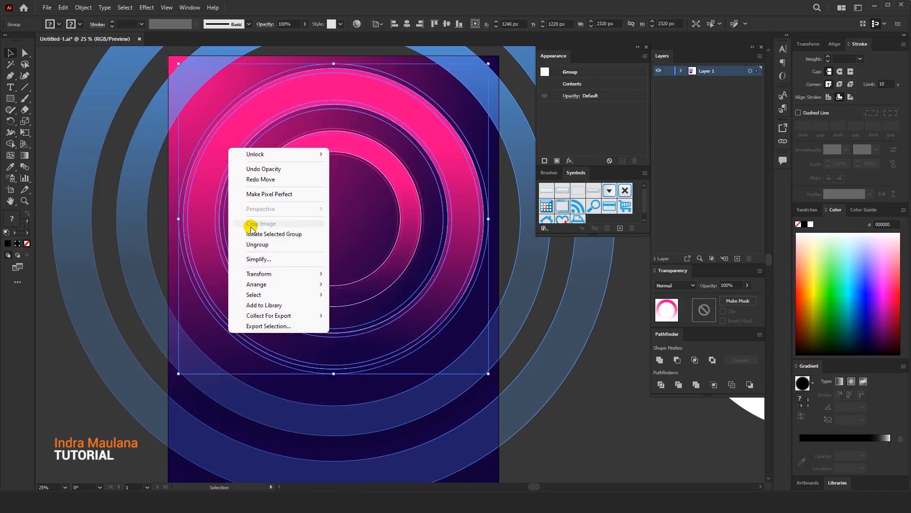
left_click(253, 244)
left_click(67, 78)
Duplicate the large outer pink ring in place, with the copy in front
left_click_drag(223, 133, 203, 157)
left_click(65, 9)
left_click(79, 54)
left_click(63, 7)
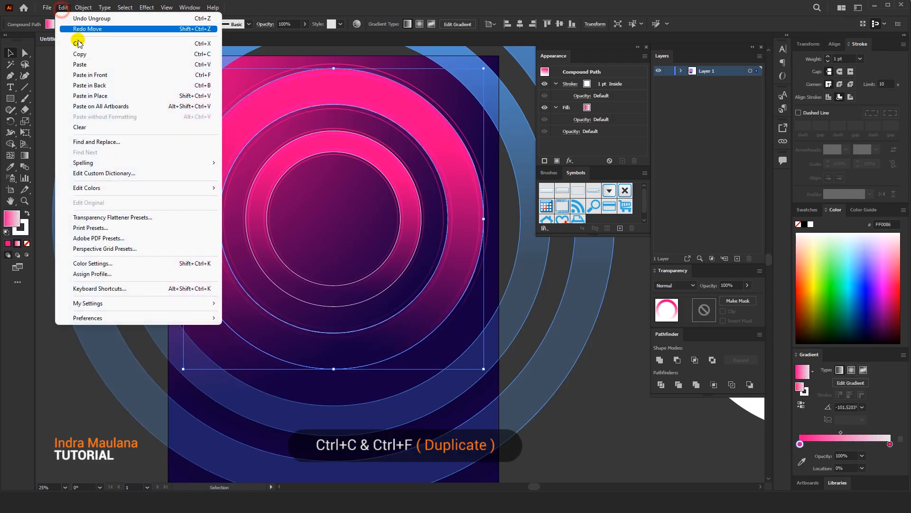
left_click(90, 74)
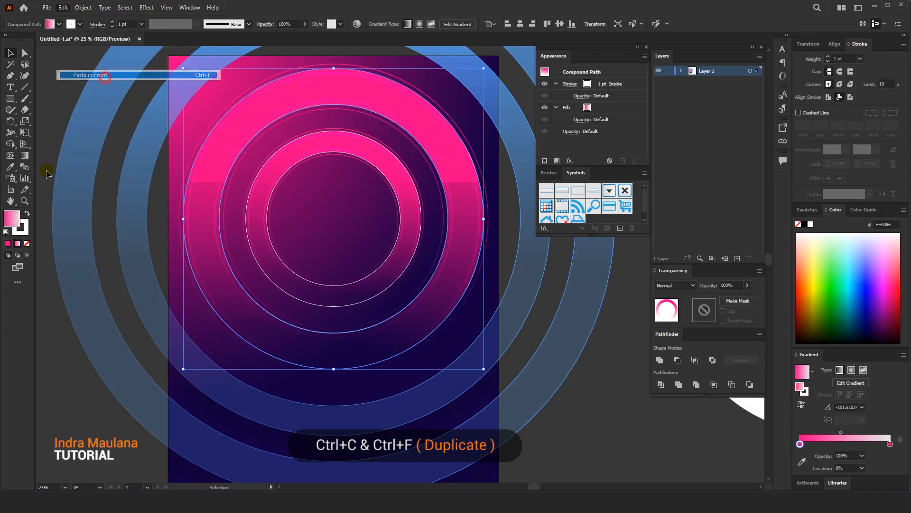
Remove the stroke from the duplicated outer pink ring and make its fill active
left_click(21, 233)
left_click(26, 244)
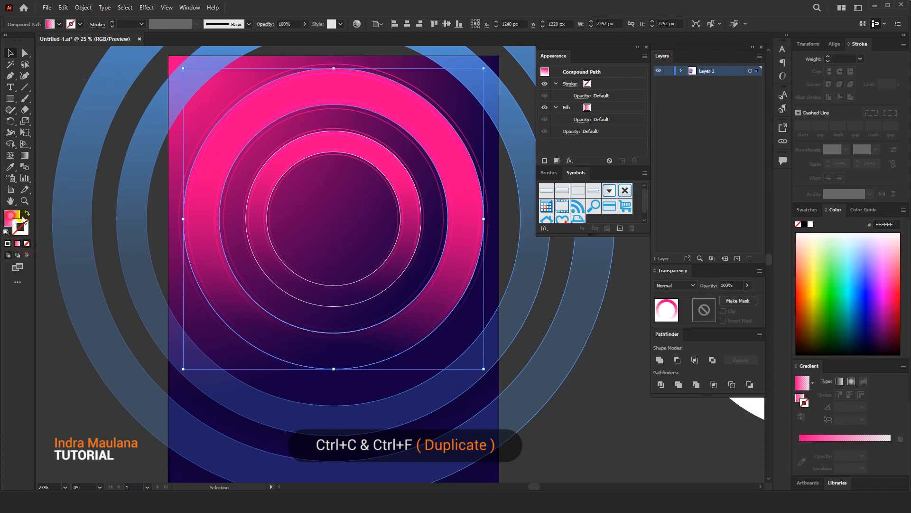
key("g")
left_click(328, 98)
Open the Basic Graphics_Dots pattern swatch library and dock it beneath the symbols collection
left_click(59, 24)
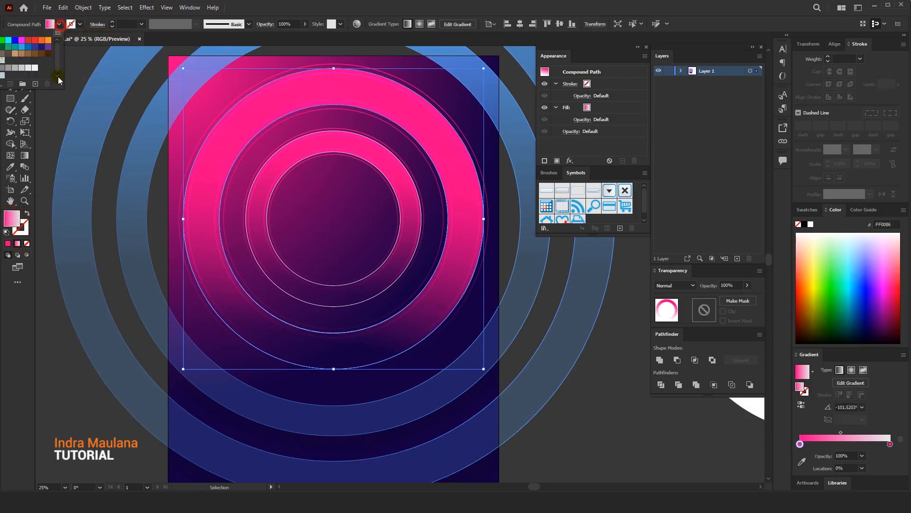
left_click(139, 68)
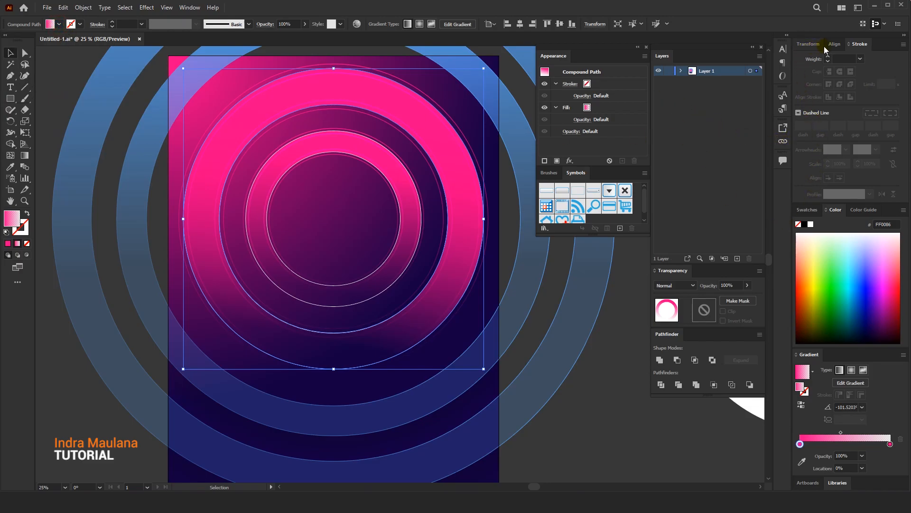
left_click(810, 210)
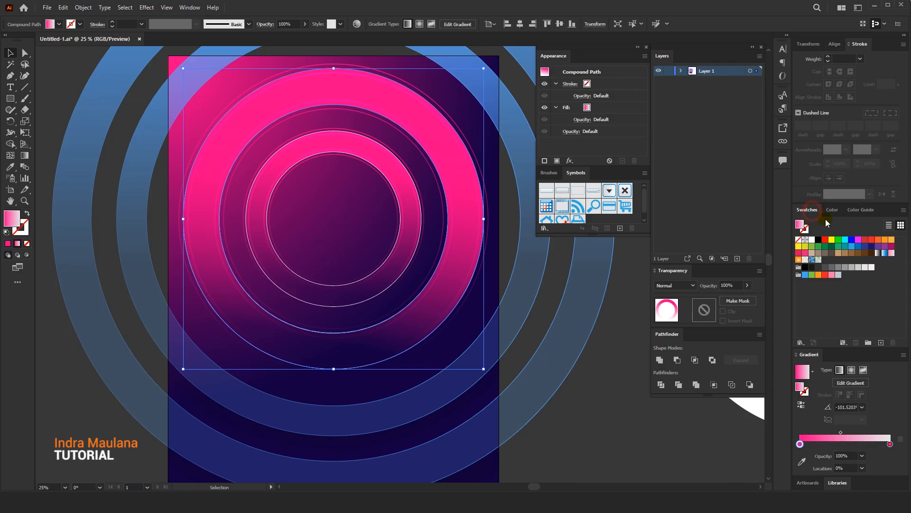
left_click(801, 342)
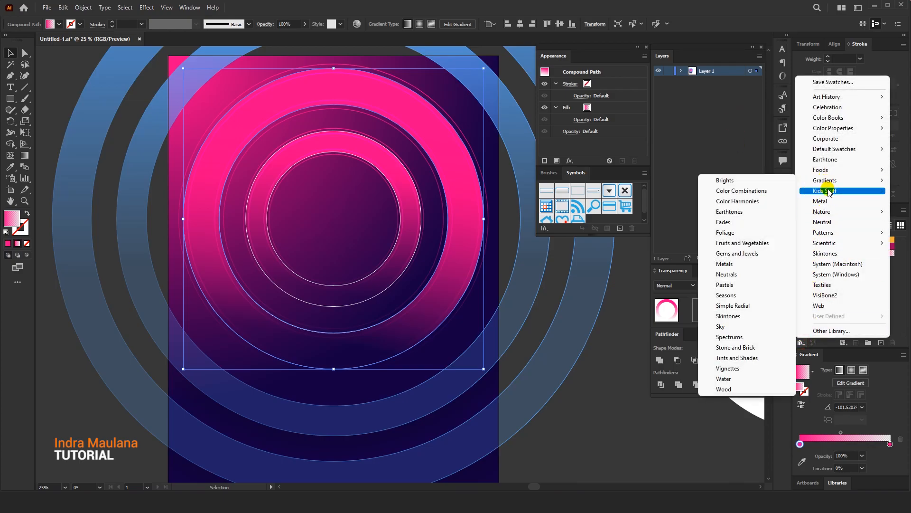
mouse_move(825, 233)
mouse_move(755, 232)
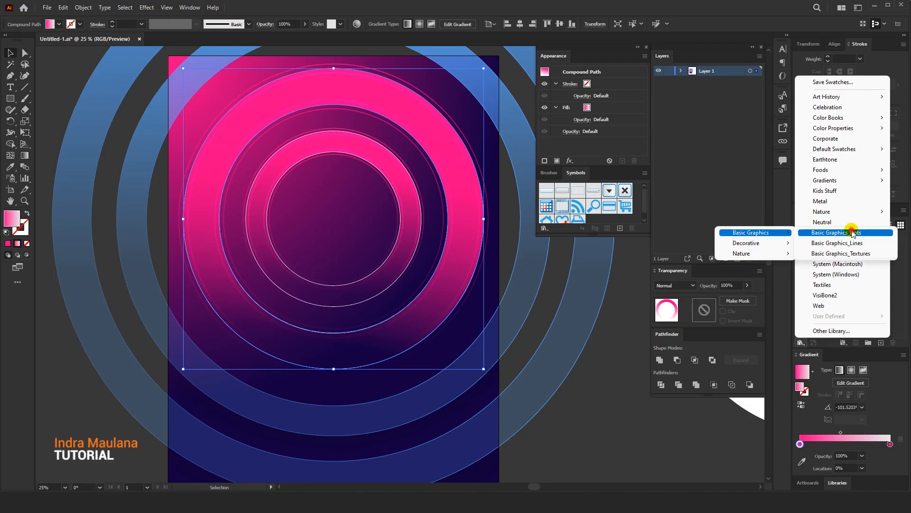
left_click(852, 232)
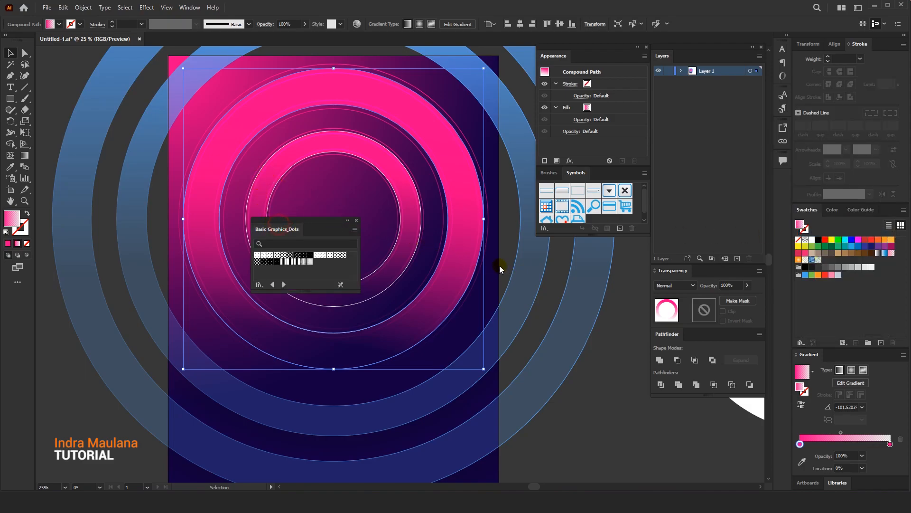
left_click_drag(307, 220, 590, 240)
Try several Basic Graphics_Dots patterns on the duplicated outer ring, ending with a fine, spaced dot pattern fill
left_click(547, 265)
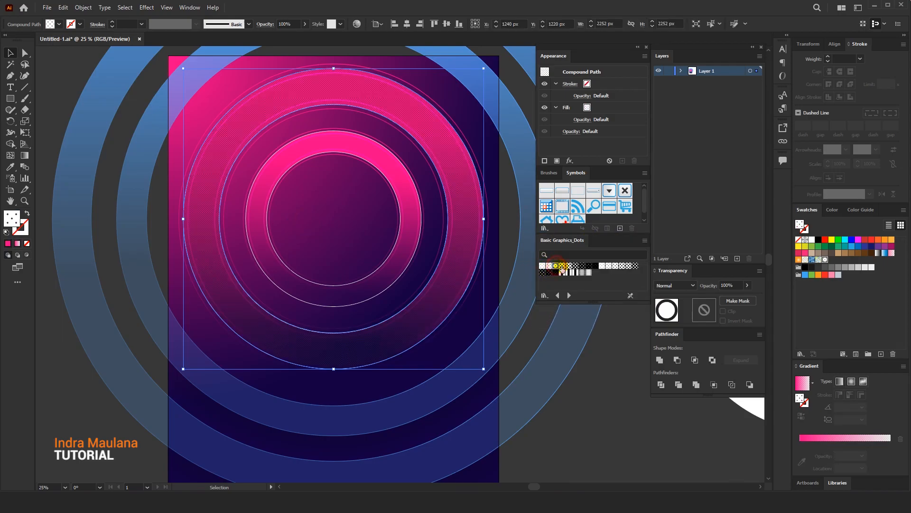
left_click(568, 265)
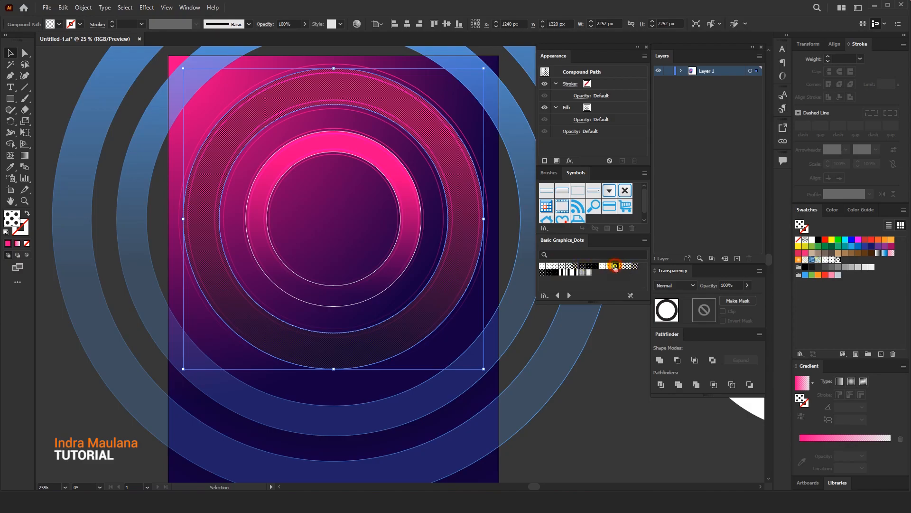
left_click(616, 265)
left_click(609, 266)
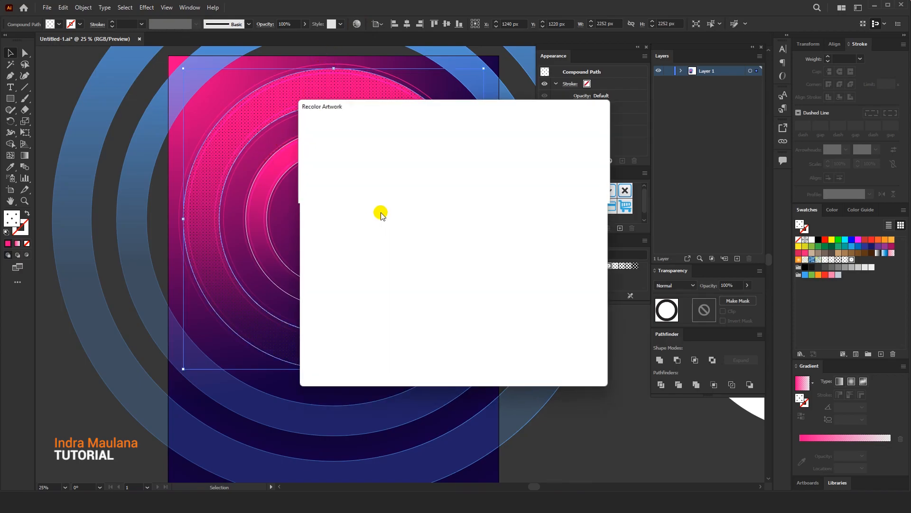
Recolor the ring's dot pattern to white using Recolor Artwork
left_click_drag(391, 106, 462, 101)
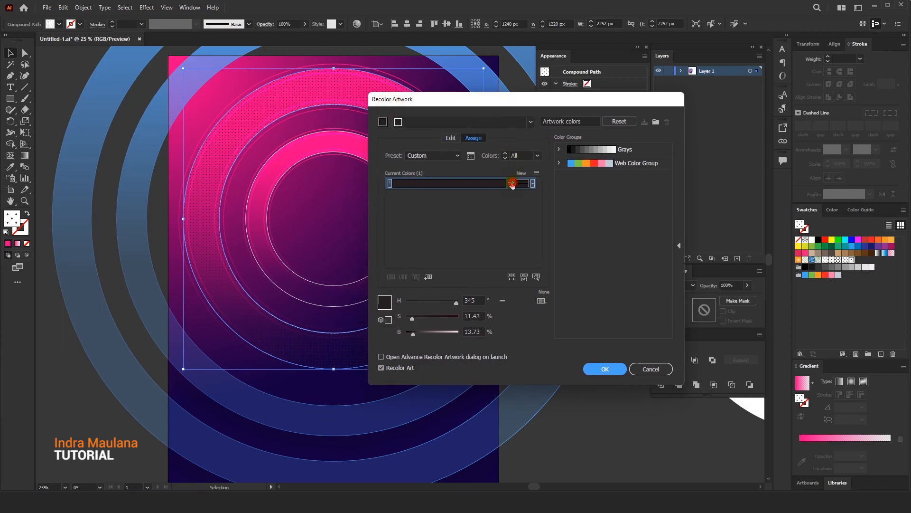
double_click(524, 184)
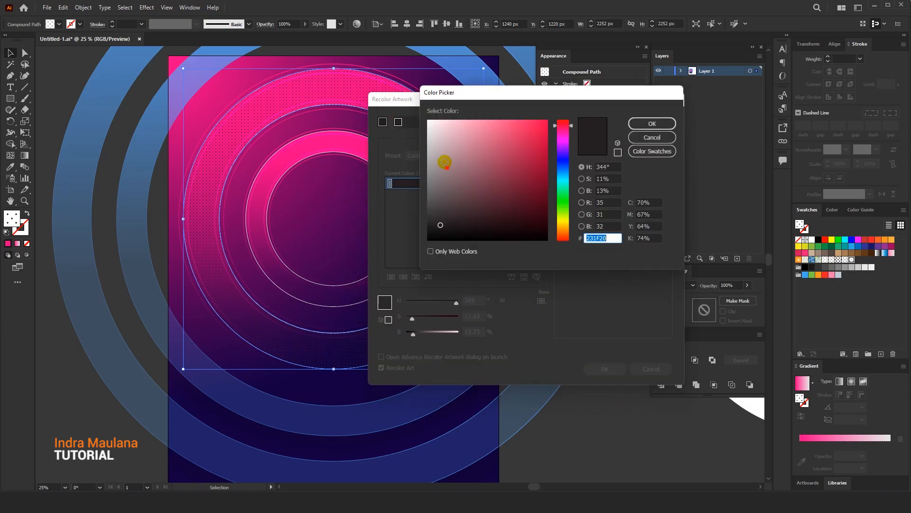
left_click(641, 123)
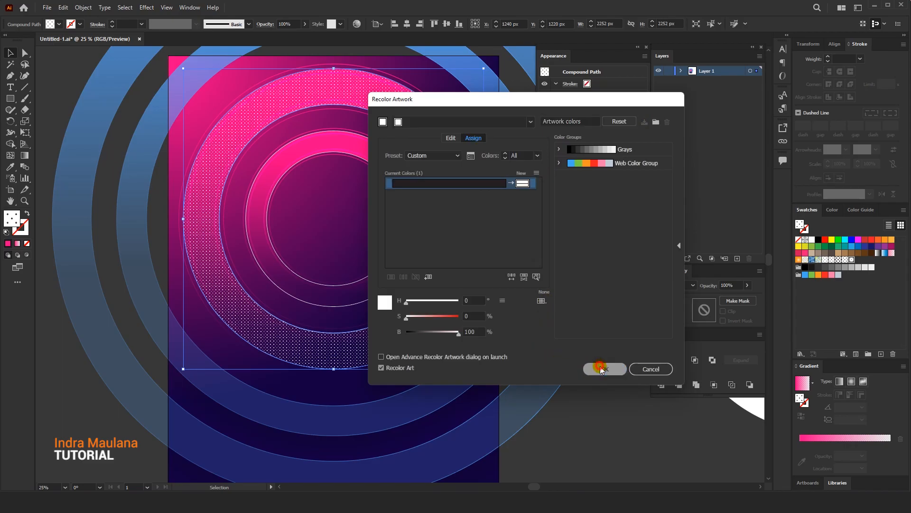
left_click(602, 370)
Browse the neighbouring swatch libraries, return to Basic Graphics_Dots and try a denser dot pattern on the outer ring
left_click(568, 296)
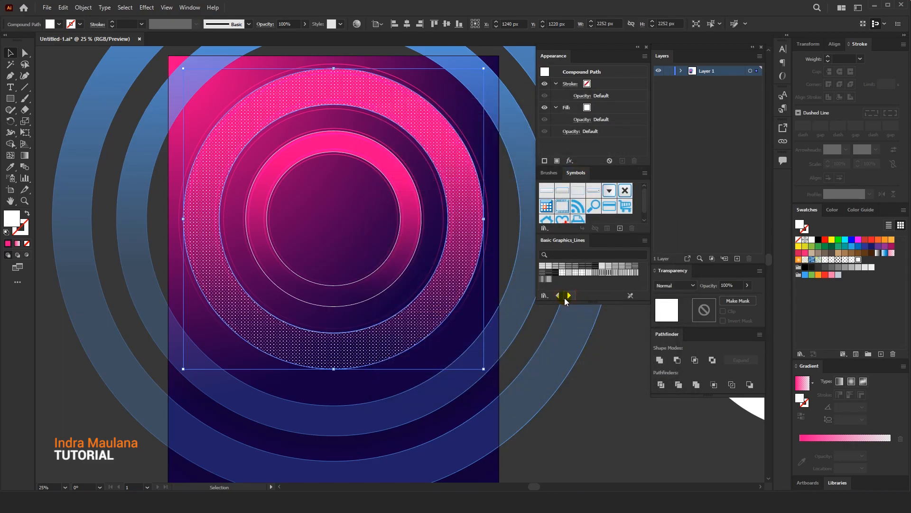
left_click(559, 295)
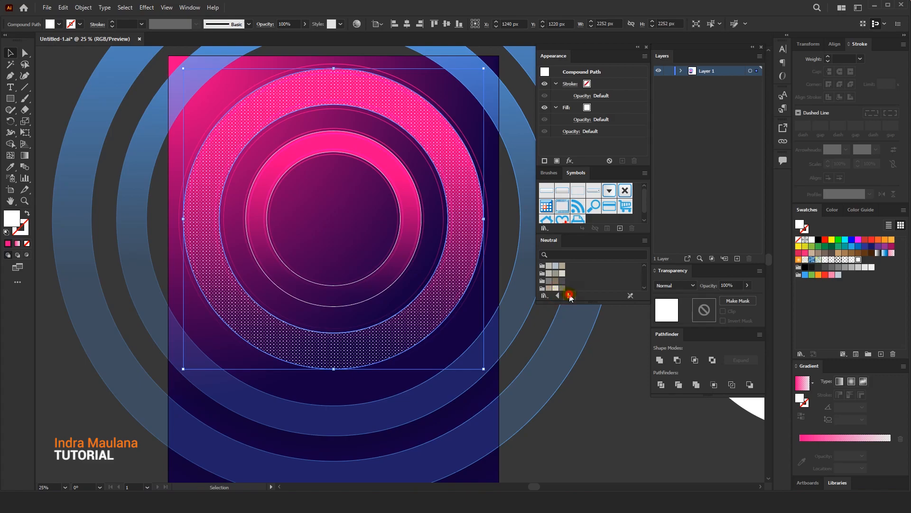
left_click(616, 267)
left_click(622, 266)
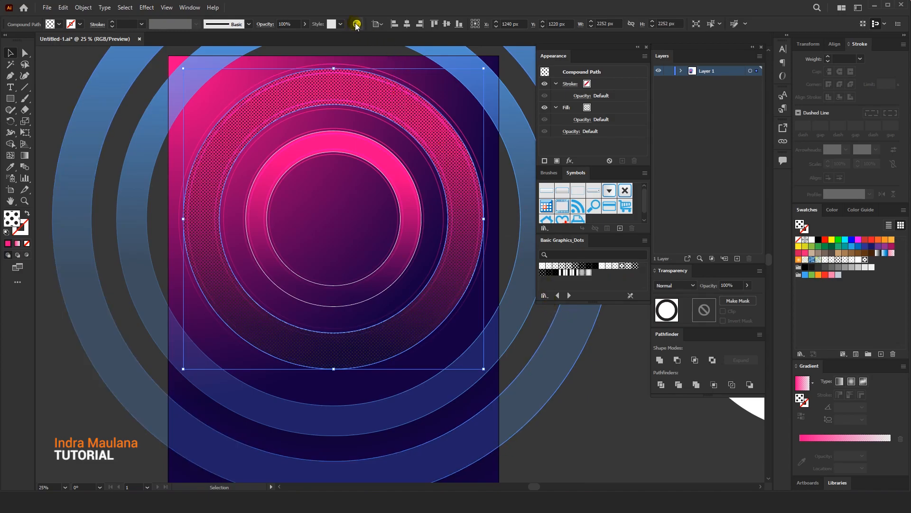
Recolor the denser dot pattern on the outer ring to white (FFFFFF)
left_click(427, 389)
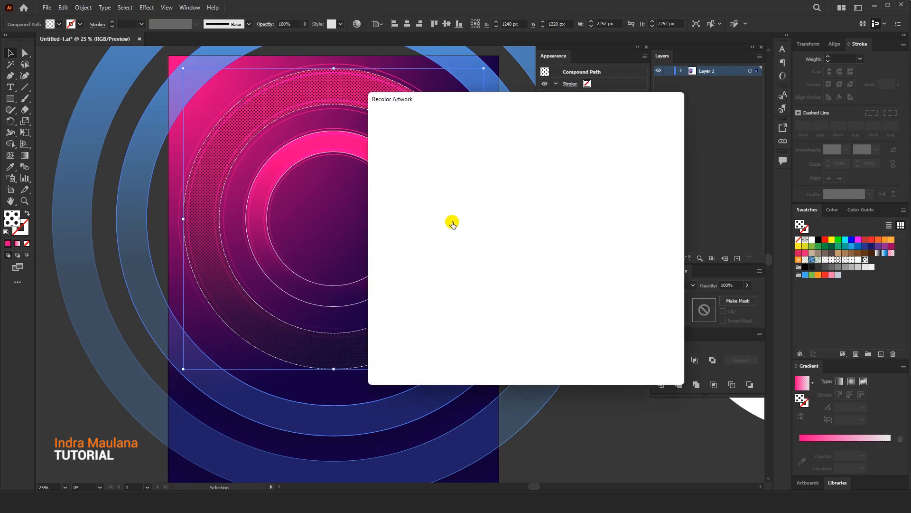
double_click(519, 184)
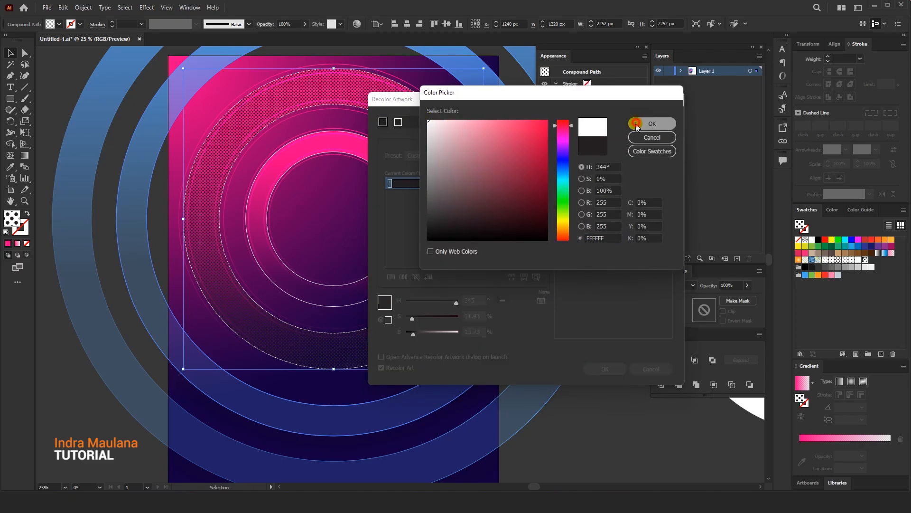
left_click(651, 123)
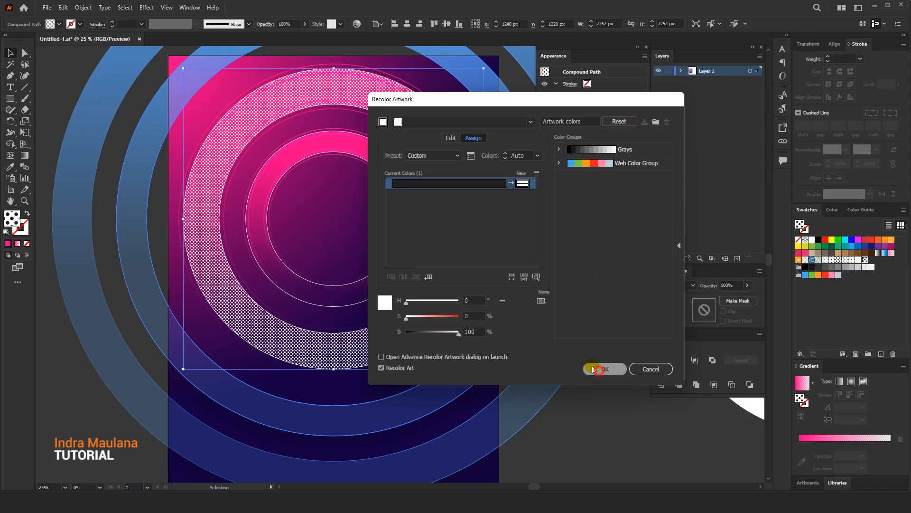
left_click(595, 369)
Set the patterned outer ring's blending mode to Overlay, refill it with the finer white dot pattern, and deselect it
scroll(340, 212, "up", 1)
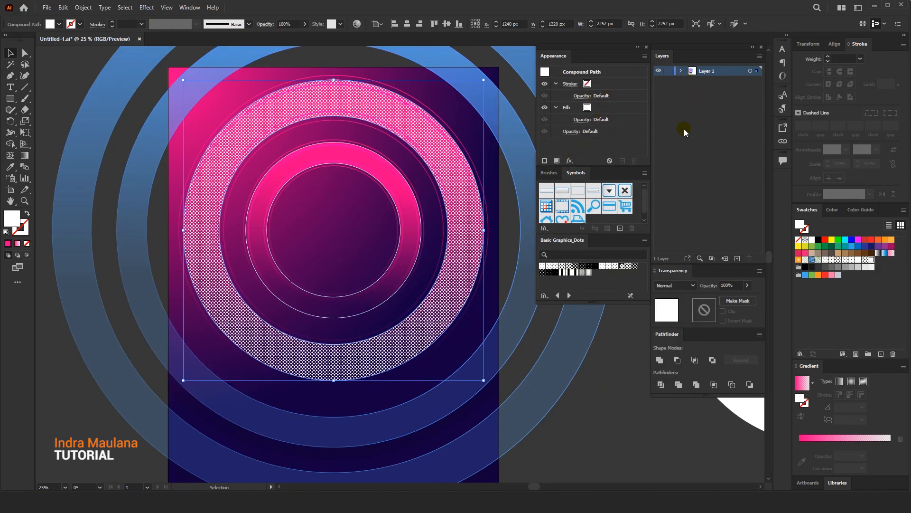
left_click(268, 24)
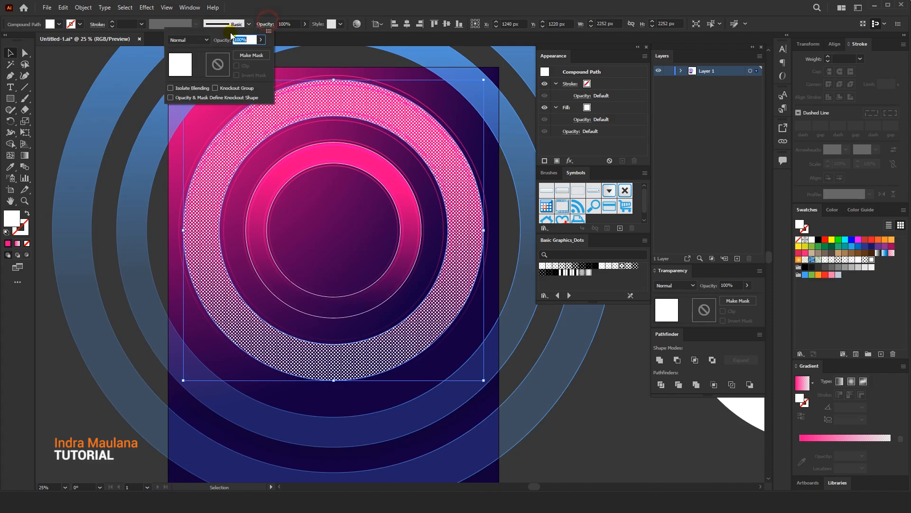
left_click(182, 40)
left_click(187, 130)
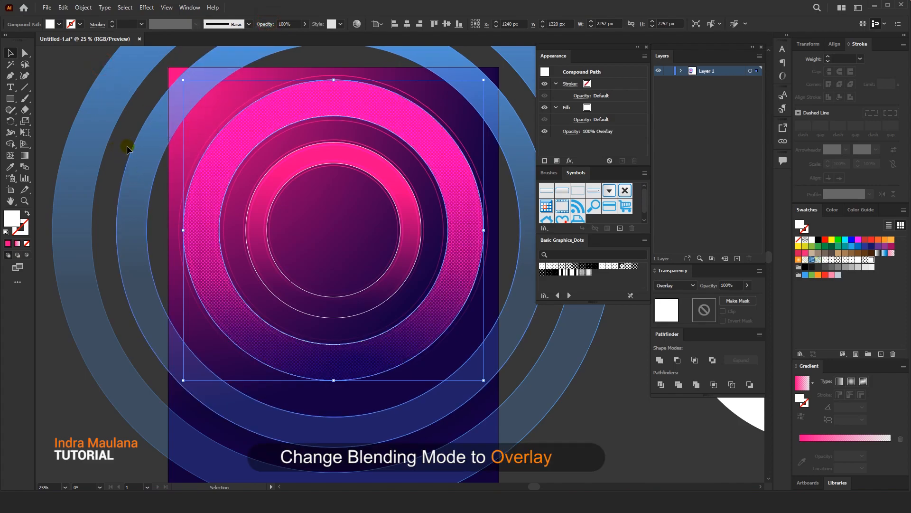
left_click(858, 259)
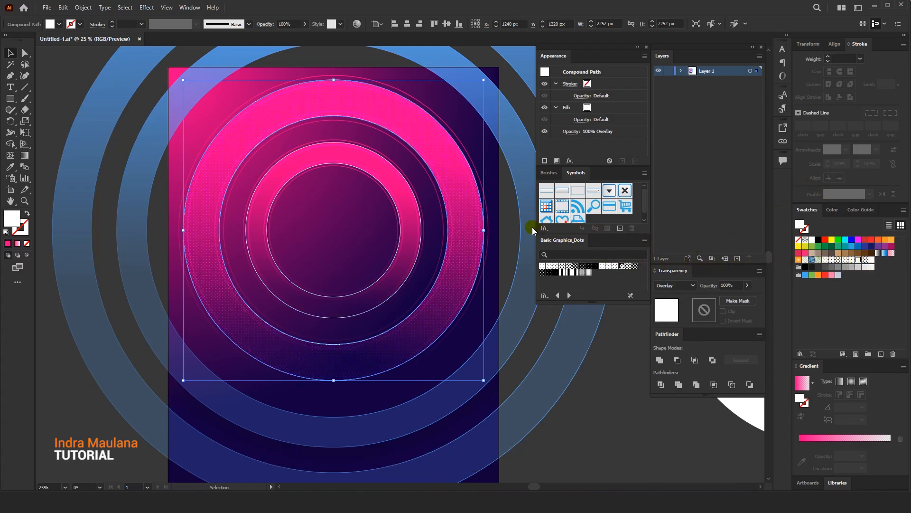
left_click(624, 372)
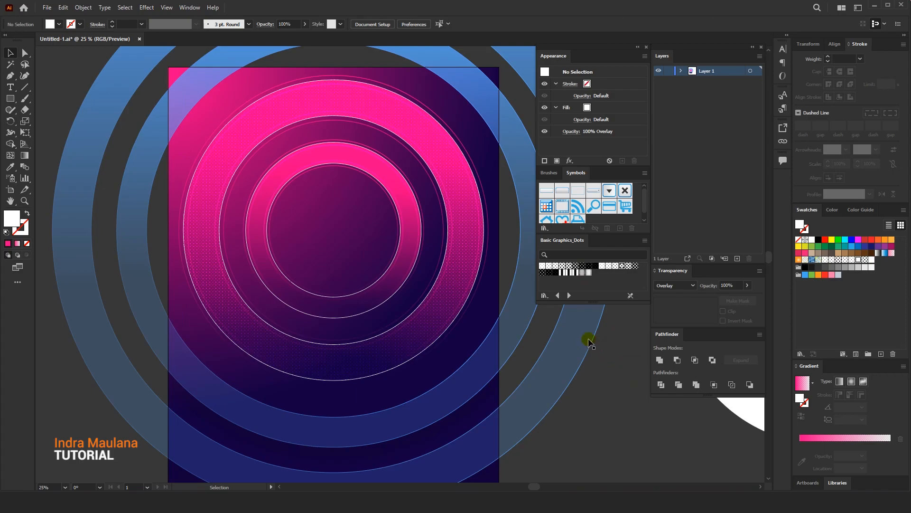
Duplicate the dotted outer ring in front and scale the copy proportionally about its centre to 1712 px wide, filling the gap between the pink rings
scroll(589, 332, "up", 1)
left_click(404, 352)
key("ctrl+c")
key("ctrl+f")
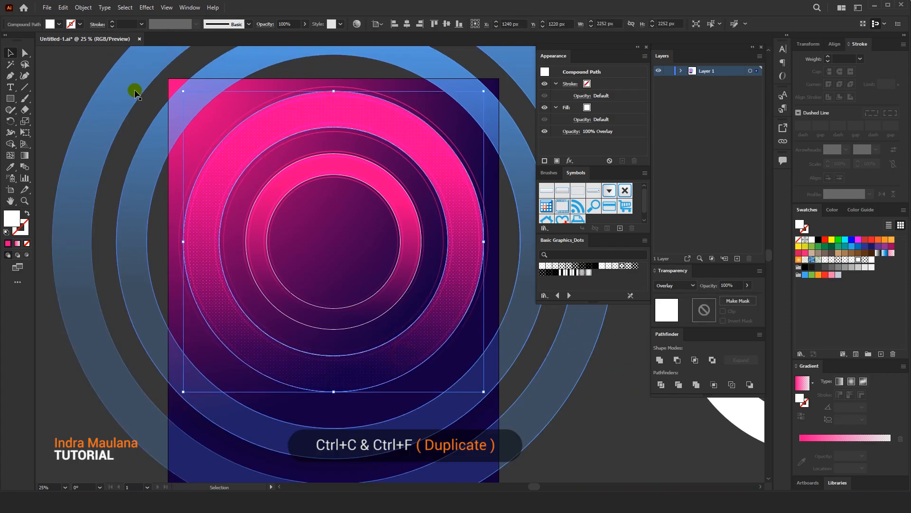
left_click(63, 7)
left_click(68, 53)
left_click(63, 8)
left_click(76, 75)
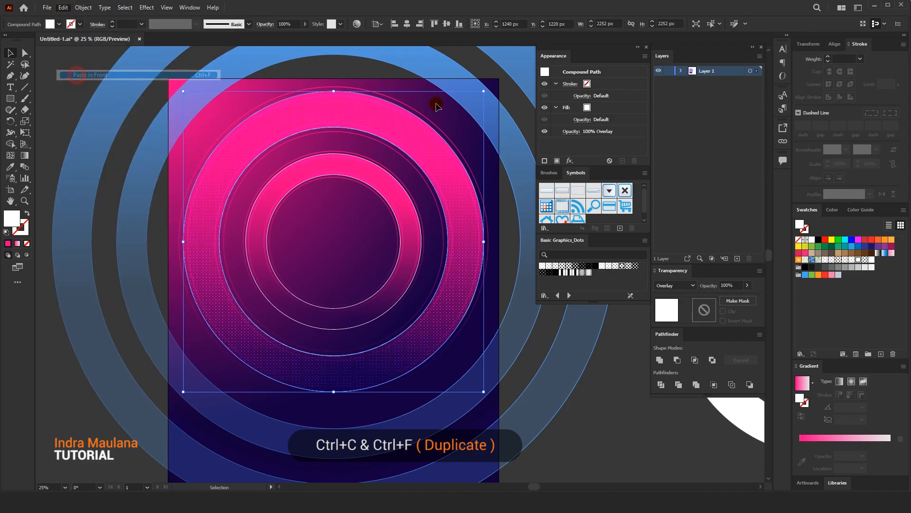
left_click_drag(484, 91, 459, 127)
left_click(82, 94)
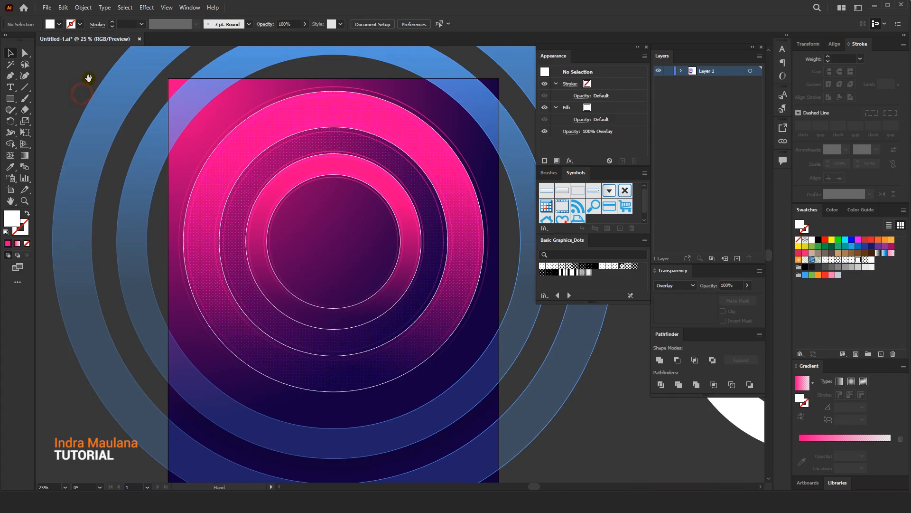
Duplicate the smaller dotted ring between the two pink rings in place, with the copy in front
left_click_drag(88, 77, 87, 76)
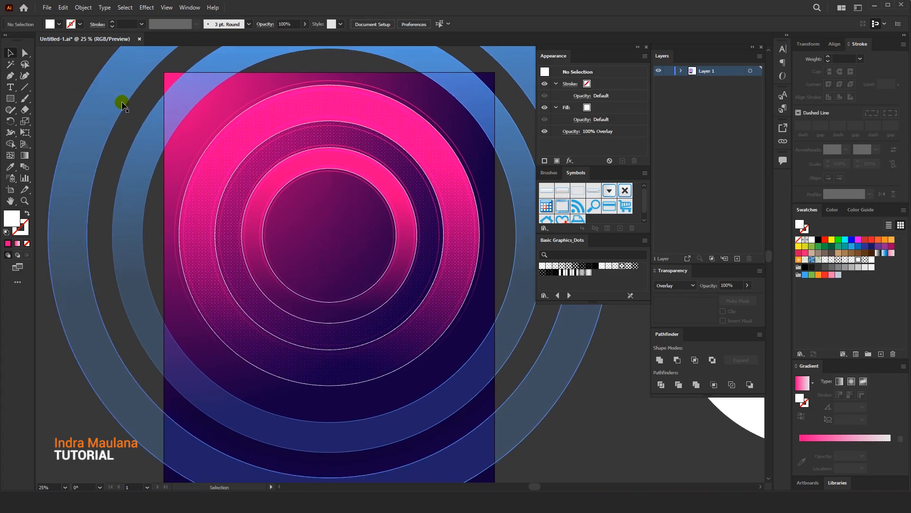
left_click_drag(189, 258, 205, 236)
left_click(238, 157)
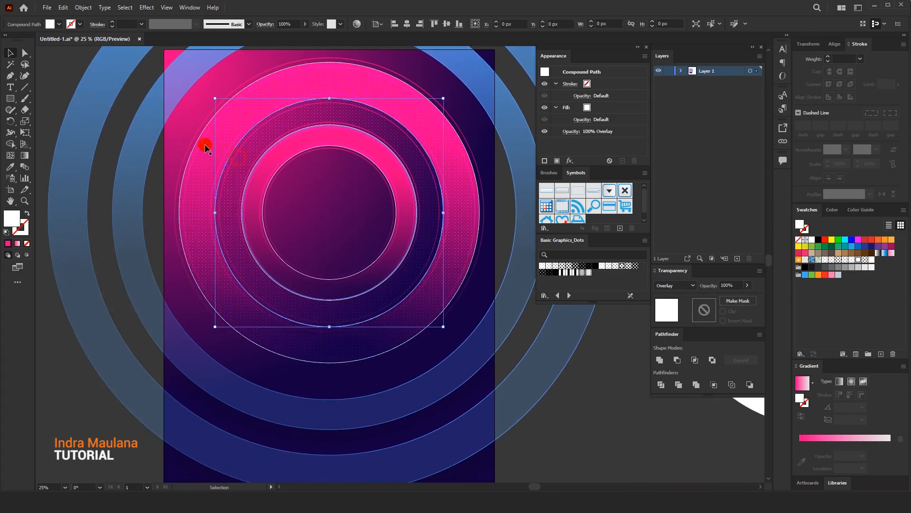
left_click(63, 7)
left_click(76, 54)
left_click(64, 7)
left_click(90, 74)
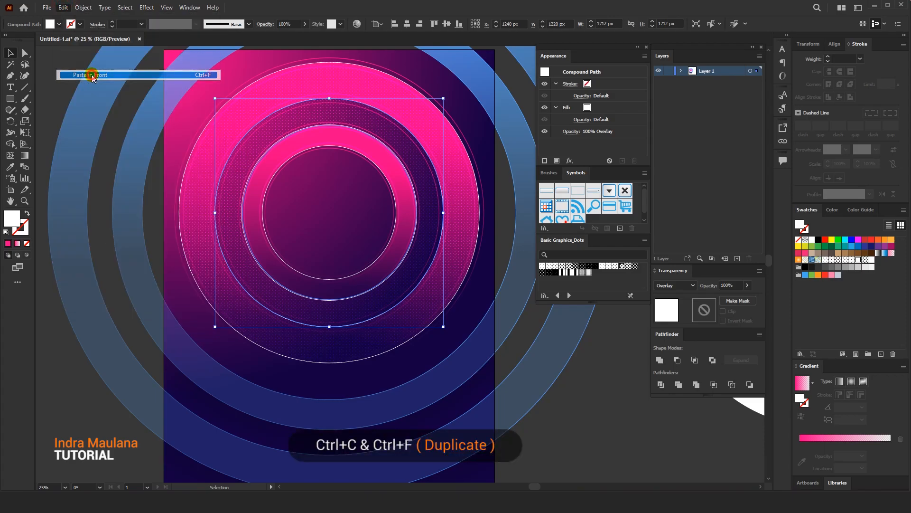
Use the Eyedropper to give the duplicated inner ring the black radial gradient, 21% opacity and Multiply blending of the existing shadow band
left_click(11, 167)
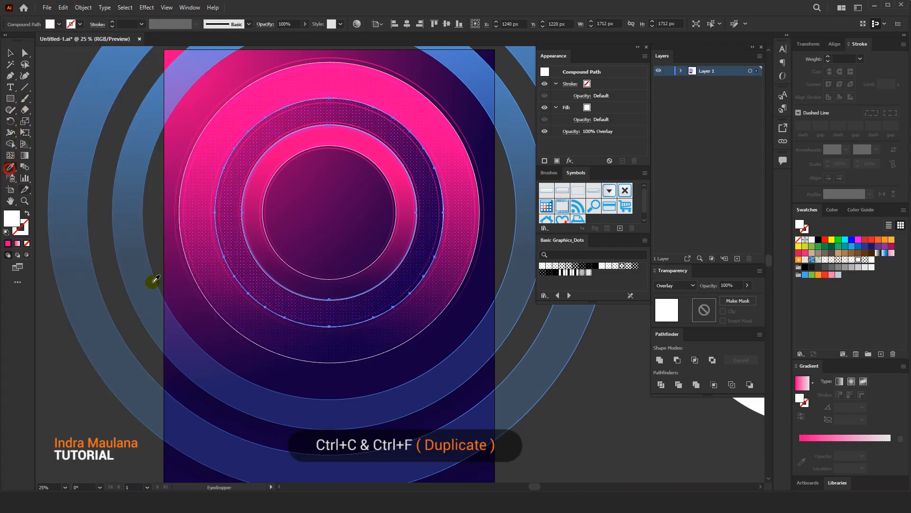
left_click(306, 439)
left_click(179, 170)
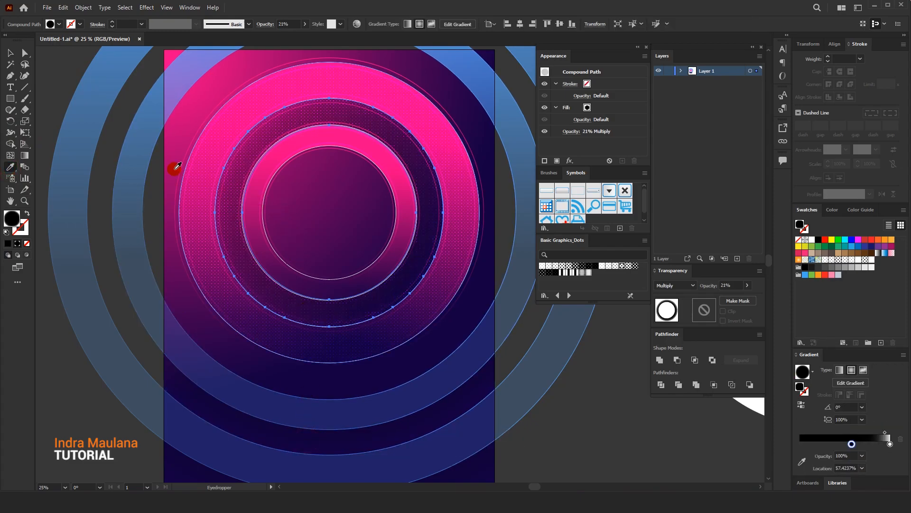
Adjust the shadow ring's radial gradient, moving the white stop to 91.9133% and the black stop outward to the ring's inner edge
left_click(23, 155)
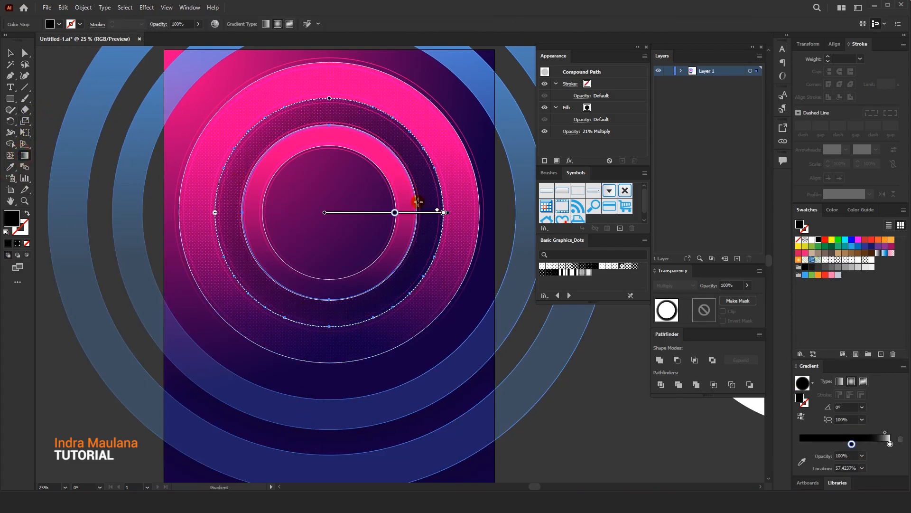
mouse_move(438, 209)
left_mouse_down()
mouse_move(413, 213)
mouse_move(434, 212)
left_mouse_up()
left_click(404, 212)
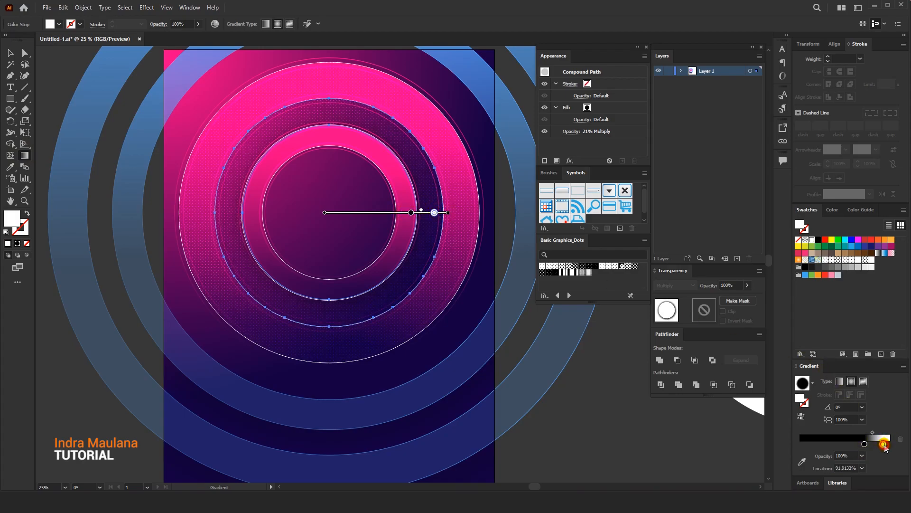
Set the opacity of the white stop in the shadow ring's radial gradient to 0%
left_click(863, 419)
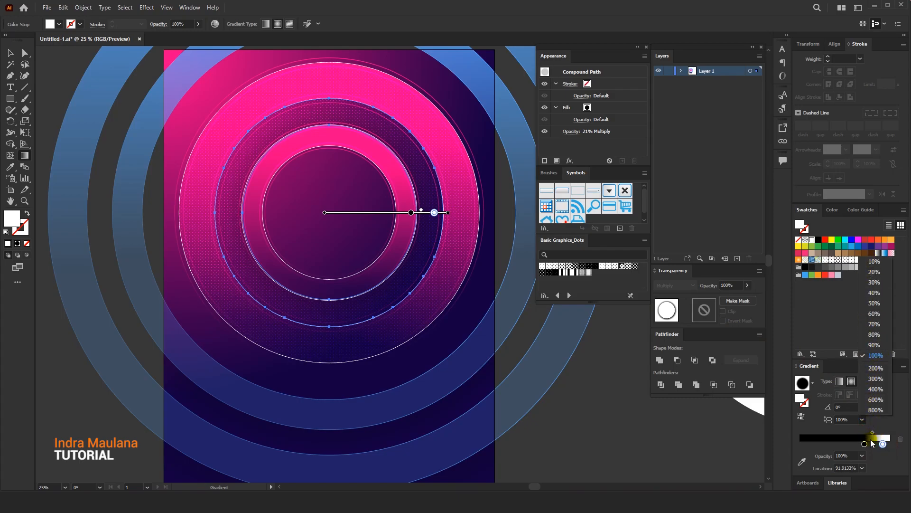
left_click(883, 443)
left_click(861, 457)
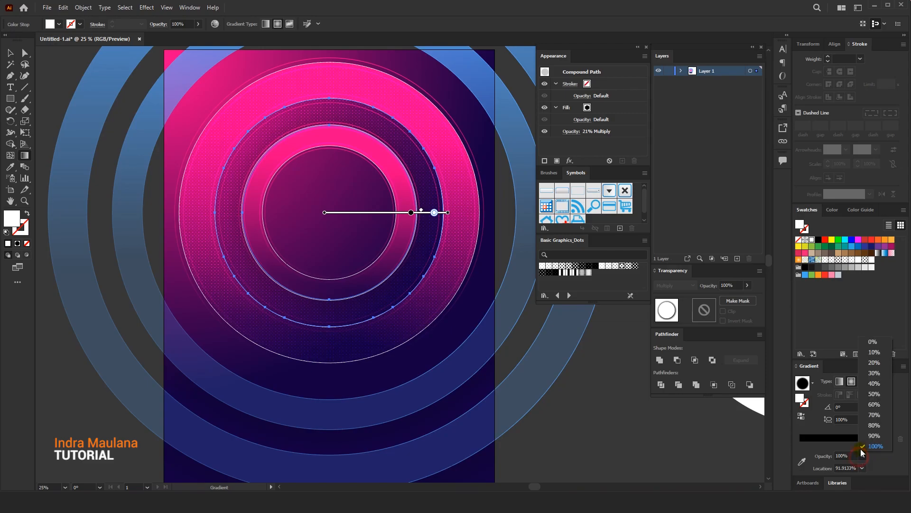
left_click(873, 342)
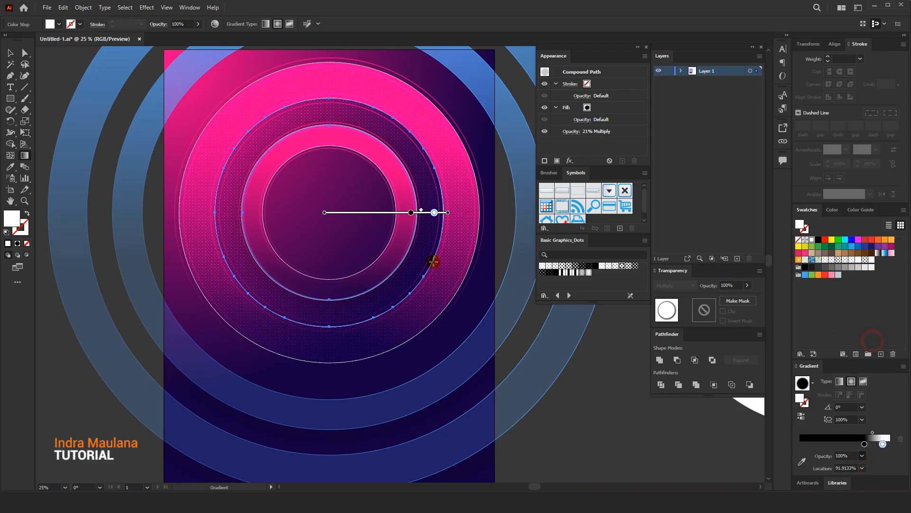
Move the black stop of the shadow ring's gradient to 73.2217% and deselect the ring
left_click(413, 213)
left_click_drag(416, 214, 413, 213)
key("v")
left_click(76, 76)
scroll(77, 77, "up", 1)
scroll(230, 150, "right", 1)
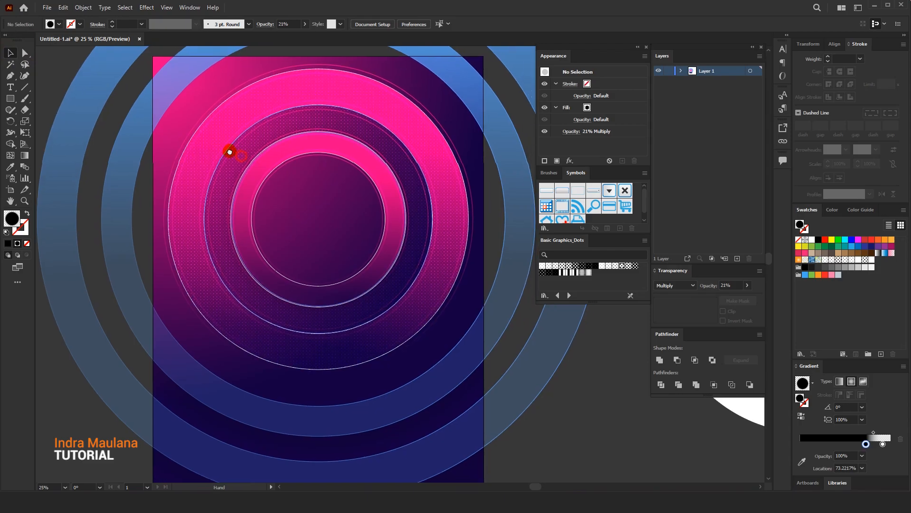
Lock Layer 1 and add a new layer named Line above it
scroll(269, 195, "down", 1)
scroll(266, 193, "down", 1)
left_click_drag(307, 192, 280, 202)
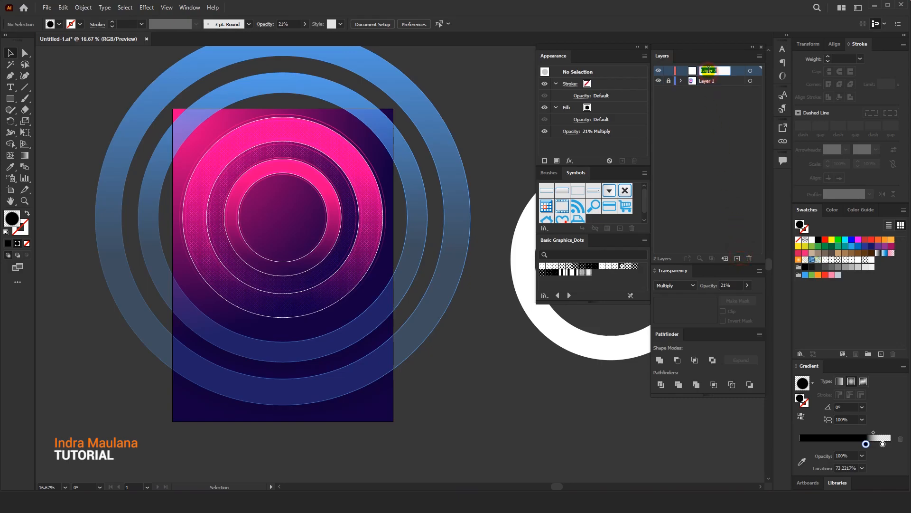
Draw a diagonal line segment about 273 px wide and 307 px high across the upper left of the outer pink ring
scroll(248, 125, "up", 1)
left_click_drag(184, 198, 148, 157)
left_click_drag(208, 180, 202, 135)
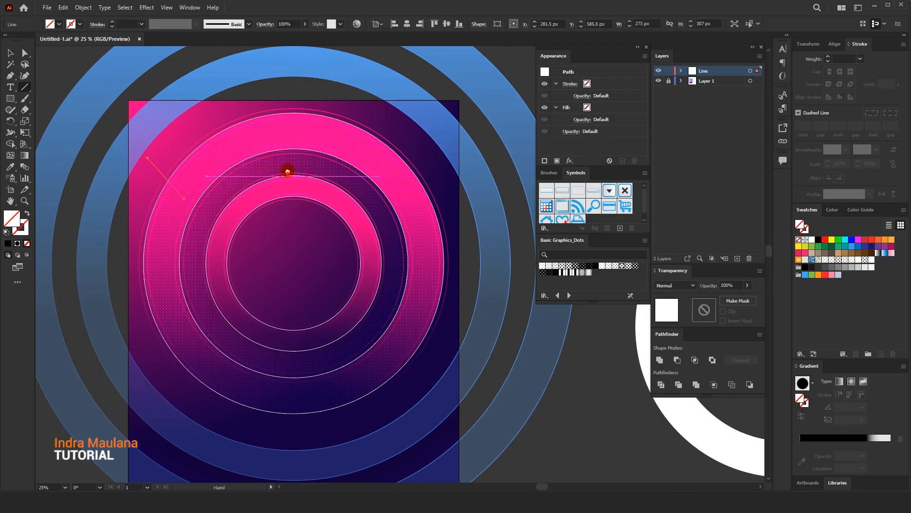
scroll(284, 173, "down", 2)
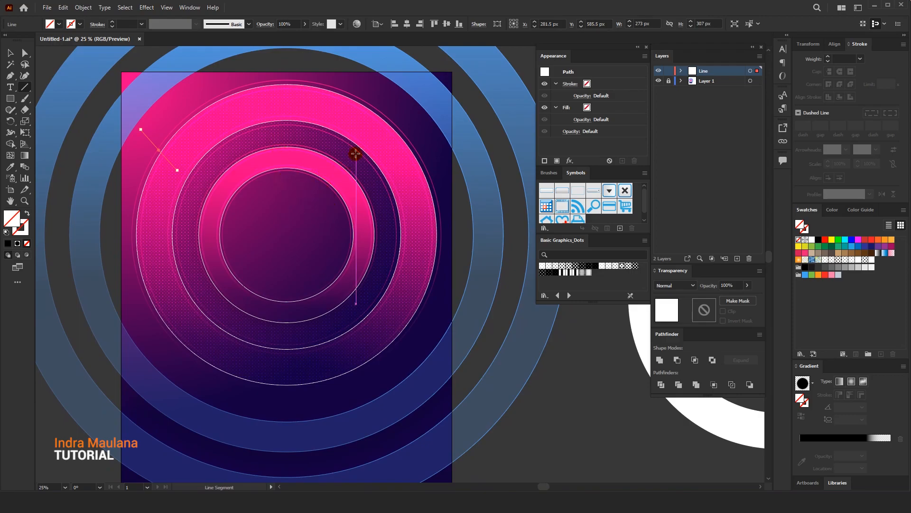
Give the diagonal line a white 12 pt stroke and deselect it
left_click(9, 50)
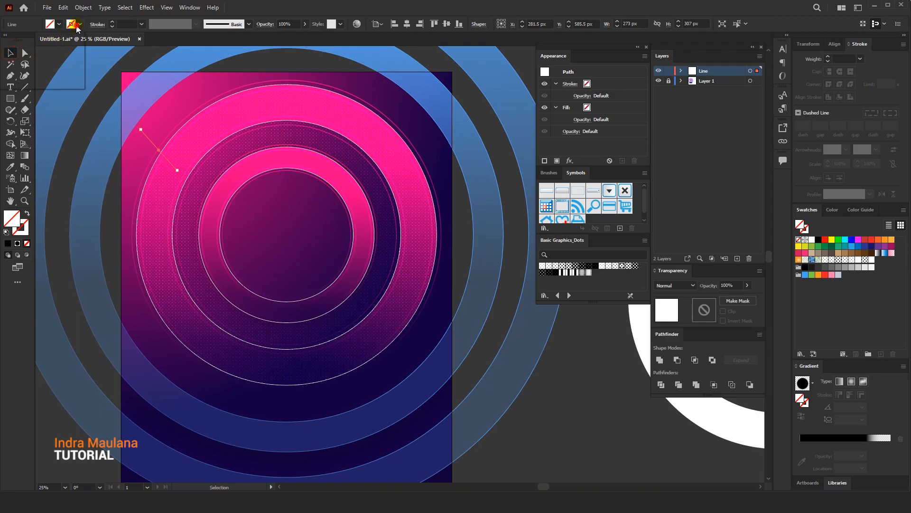
left_click(77, 28)
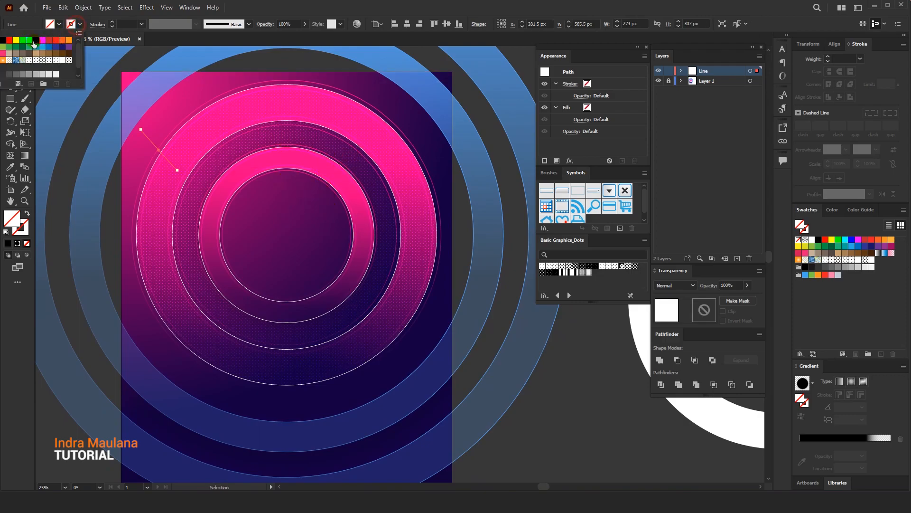
left_click(23, 224)
key("comma")
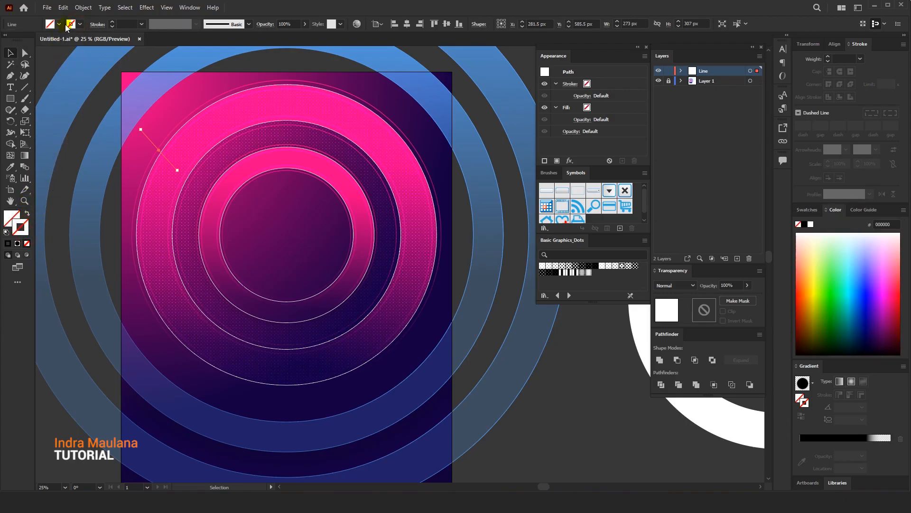
left_click(805, 210)
left_click(812, 240)
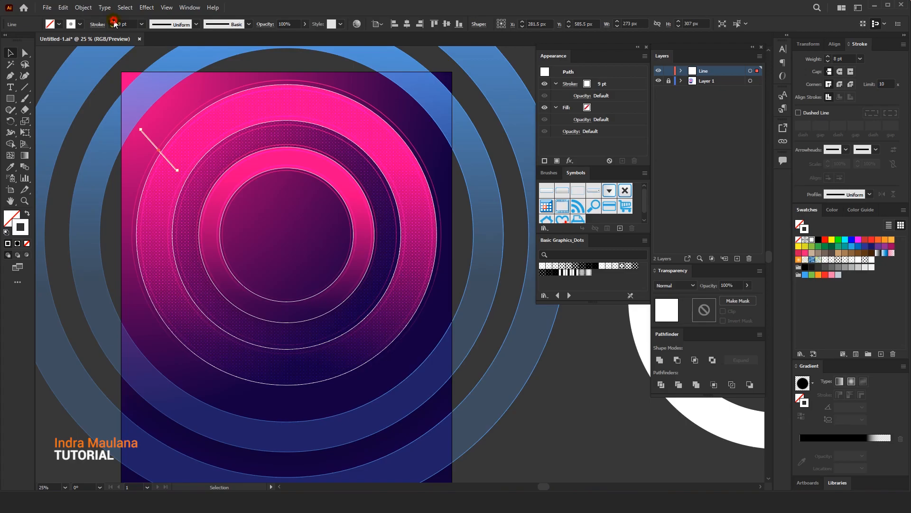
left_click(289, 138)
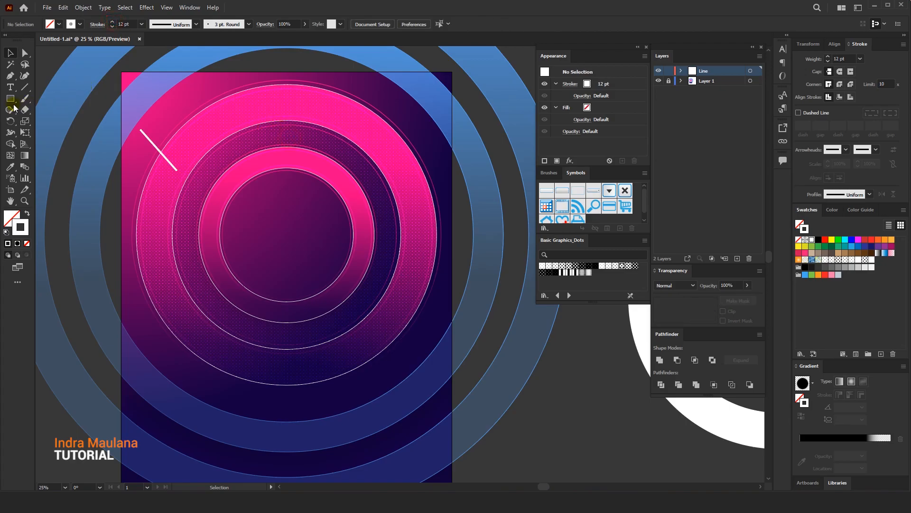
Draw several straight white radial line segments across the rings and delete the first diagonal line at the upper left
left_click_drag(283, 138, 283, 78)
scroll(292, 285, "down", 1)
mouse_move(270, 322)
left_mouse_down()
mouse_move(269, 393)
mouse_move(291, 387)
left_mouse_up()
key("ctrl+z")
left_click_drag(353, 300, 393, 364)
left_click_drag(384, 256, 442, 256)
left_click_drag(384, 197, 442, 197)
left_click_drag(372, 137, 416, 99)
left_click(147, 115, "ctrl")
key("Delete")
Draw more white radial line segments of varied lengths around the outer pink ring and the blue rings, undoing misplaced ones
left_click_drag(152, 100, 196, 131)
left_click_drag(144, 246, 183, 229)
left_click_drag(202, 279, 209, 273)
left_click_drag(255, 305, 277, 245)
left_click_drag(190, 270, 167, 288)
left_click_drag(234, 323, 214, 363)
mouse_move(395, 372)
left_mouse_down()
mouse_move(384, 353)
mouse_move(404, 419)
left_mouse_up()
left_click_drag(387, 227, 387, 341)
left_click_drag(404, 109, 431, 87)
left_click_drag(269, 136, 299, 119)
mouse_move(284, 127)
left_mouse_down()
mouse_move(268, 74)
mouse_move(243, 83)
left_mouse_up()
left_click_drag(335, 389, 325, 290)
left_click_drag(199, 386, 172, 425)
key("ctrl+z")
left_click_drag(255, 365, 228, 424)
left_click_drag(273, 245, 256, 268)
left_click_drag(190, 307, 175, 340)
left_click_drag(436, 288, 430, 287)
key("ctrl+z")
key("ctrl+z")
left_click_drag(258, 241, 231, 276)
left_click_drag(189, 347, 166, 379)
left_click_drag(405, 250, 383, 236)
left_click_drag(298, 326, 298, 381)
left_click_drag(407, 328, 432, 365)
left_click_drag(412, 240, 427, 315)
left_click_drag(419, 283, 455, 310)
left_click_drag(426, 232, 448, 299)
Draw short white radial line segments around the inner pink ring, undoing misplaced ones
left_click_drag(353, 224, 359, 219)
left_click_drag(387, 211, 401, 206)
left_click_drag(295, 194, 286, 180)
left_click_drag(270, 249, 254, 233)
left_click_drag(274, 220, 266, 212)
key("ctrl+z")
key("ctrl+z")
left_click_drag(263, 243, 245, 236)
left_click_drag(273, 209, 254, 199)
left_click_drag(262, 287, 245, 297)
left_click_drag(311, 309, 310, 331)
left_click_drag(354, 307, 361, 333)
left_click_drag(388, 268, 419, 269)
key("ctrl+minus")
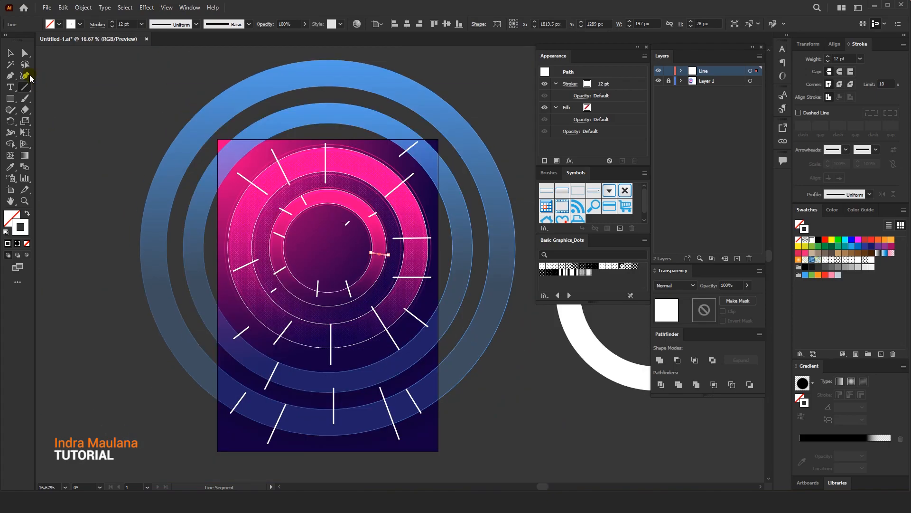
Select all the radial lines and set their stroke weight to 32 pt
left_click(12, 54)
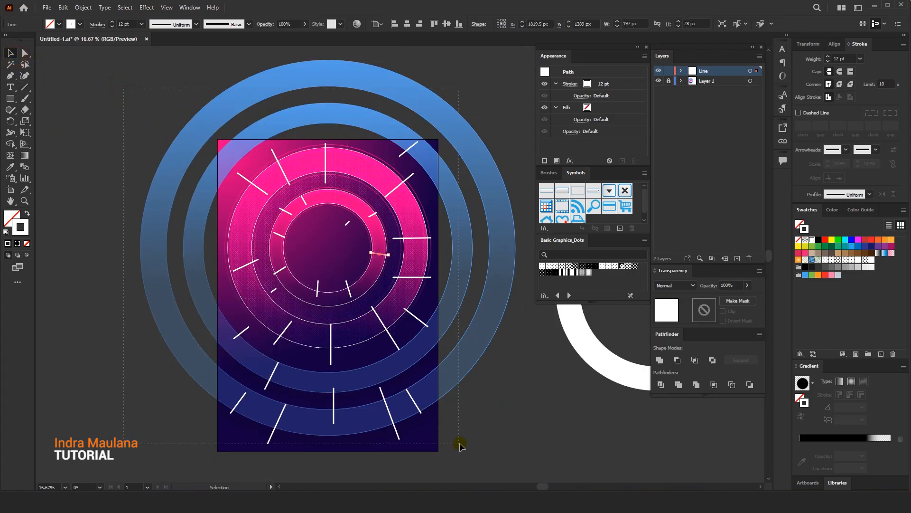
left_click_drag(460, 442, 252, 141)
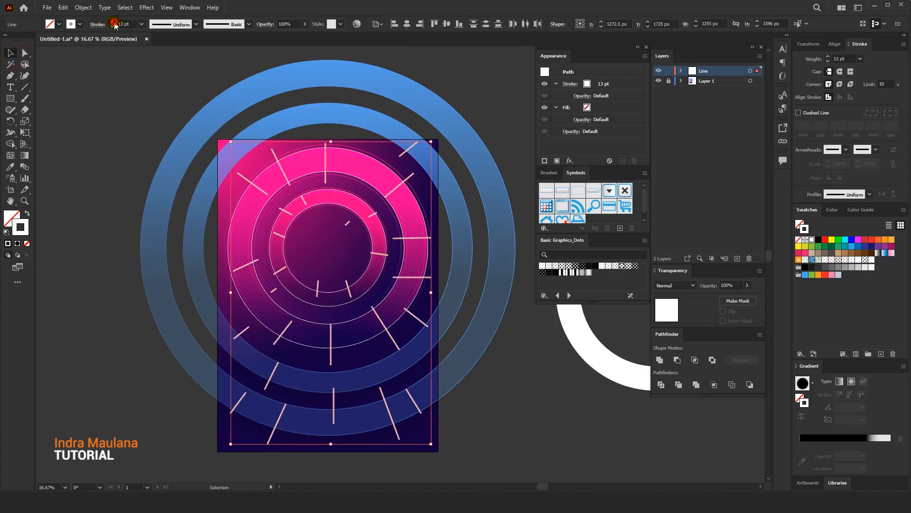
left_click(113, 22)
left_click(113, 22)
left_click(113, 22)
left_click(203, 114)
Convert the strokes of all radial lines to outlines and group the resulting shapes
scroll(200, 78, "down", 2)
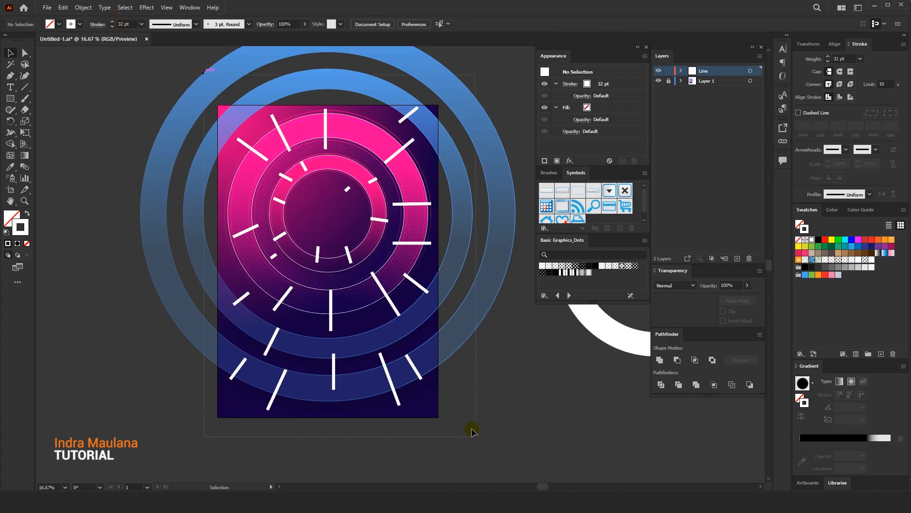
key("ctrl+a")
left_click(83, 7)
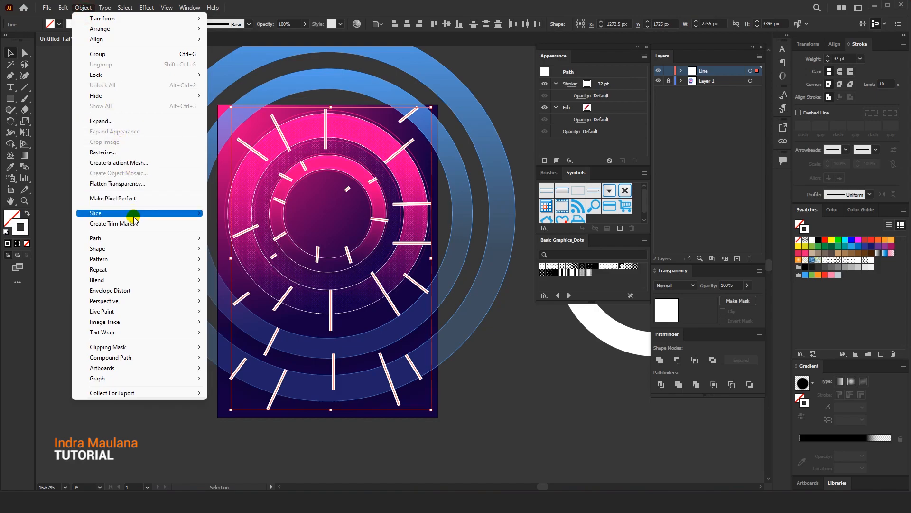
mouse_move(136, 238)
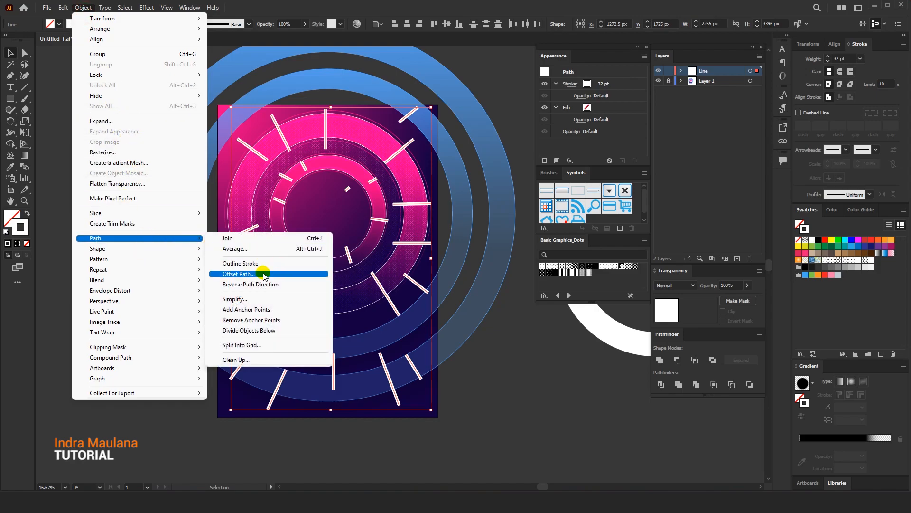
left_click(247, 263)
right_click(325, 189)
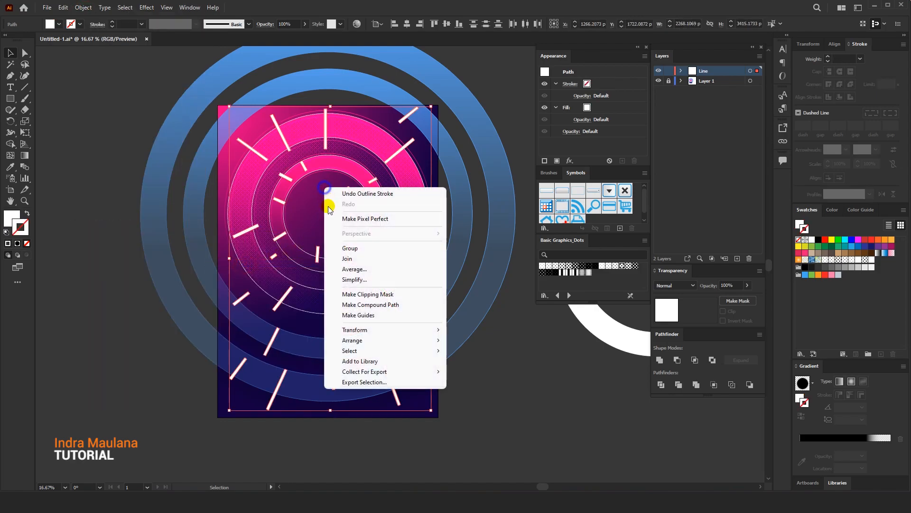
left_click(338, 248)
left_click(112, 214)
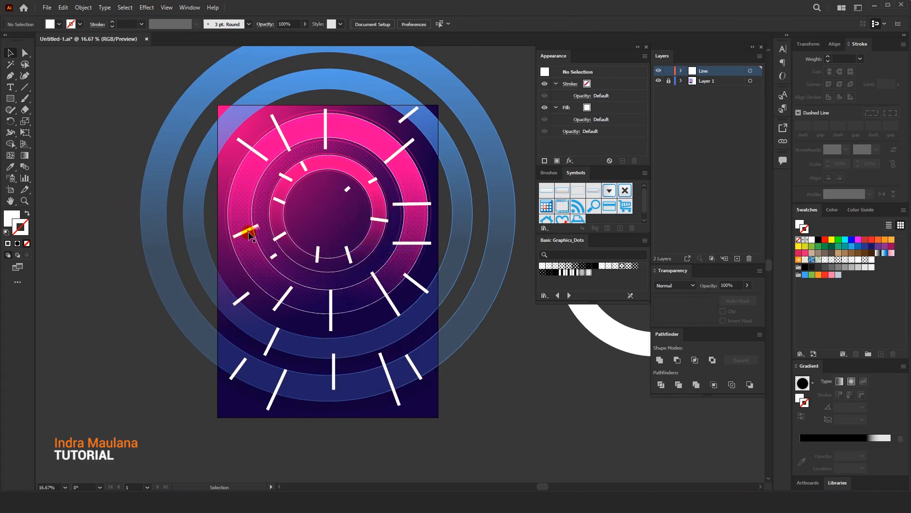
Sample the poster background's gradient onto the line group and switch its fill to the solid pink FF0086
left_click(250, 233)
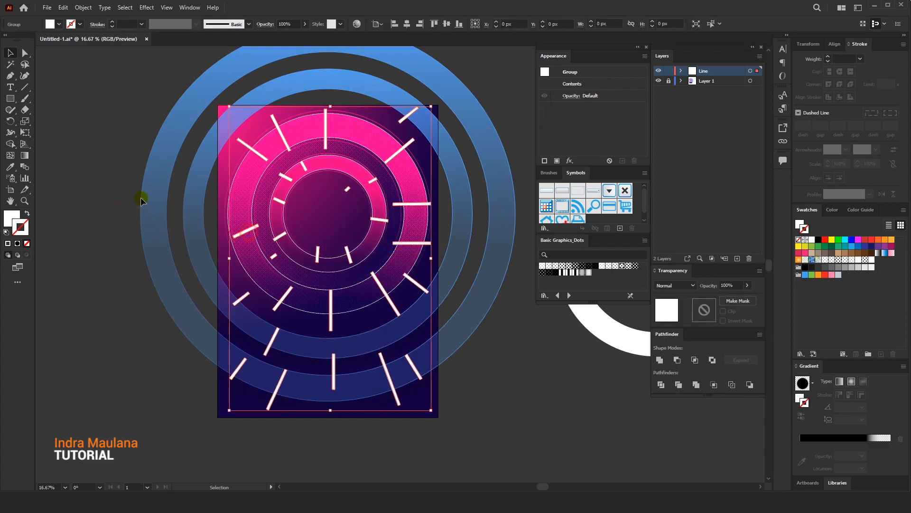
left_click(11, 218)
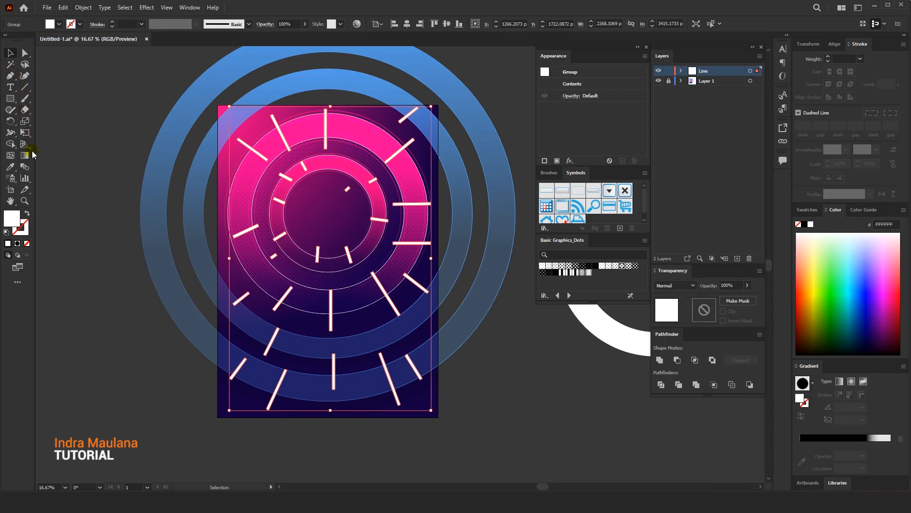
left_click(10, 166)
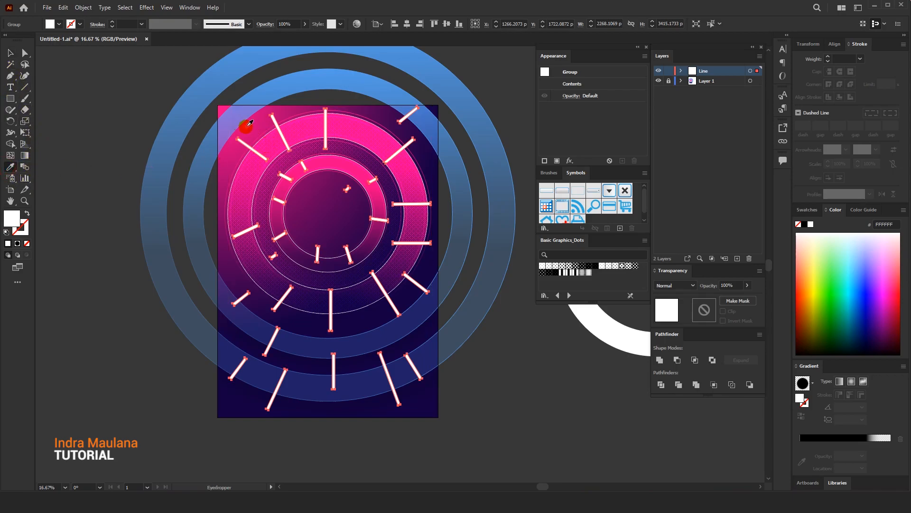
left_click(246, 126)
key("v")
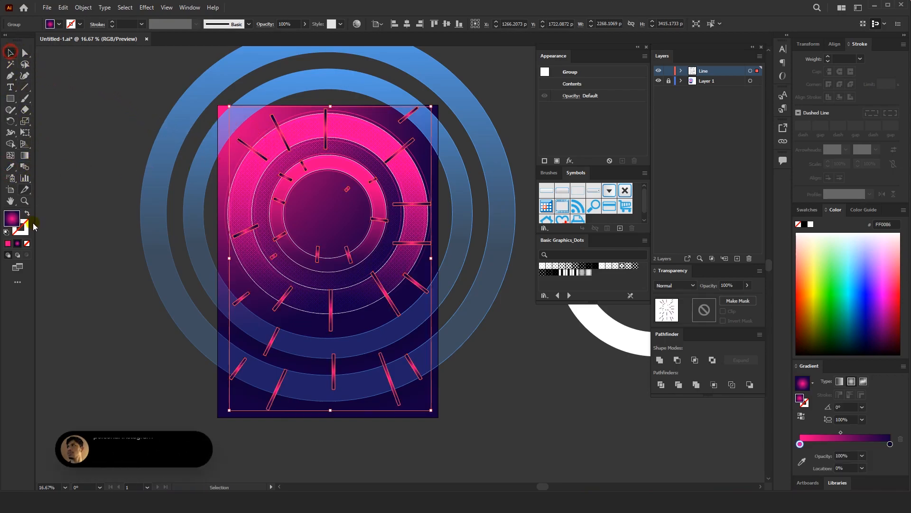
left_click(7, 243)
left_click(100, 166)
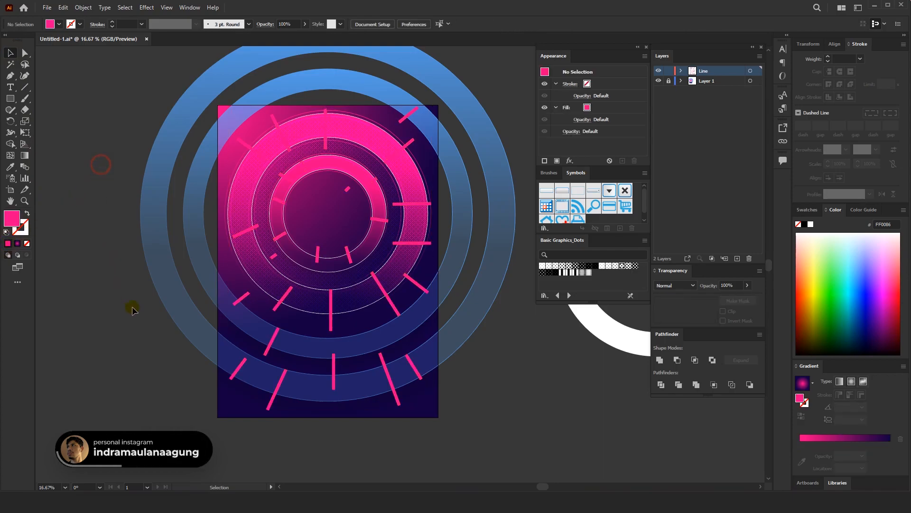
Apply a Radial Blur to the pink line group with the Zoom method, Good quality and an amount of 31
left_click(347, 252)
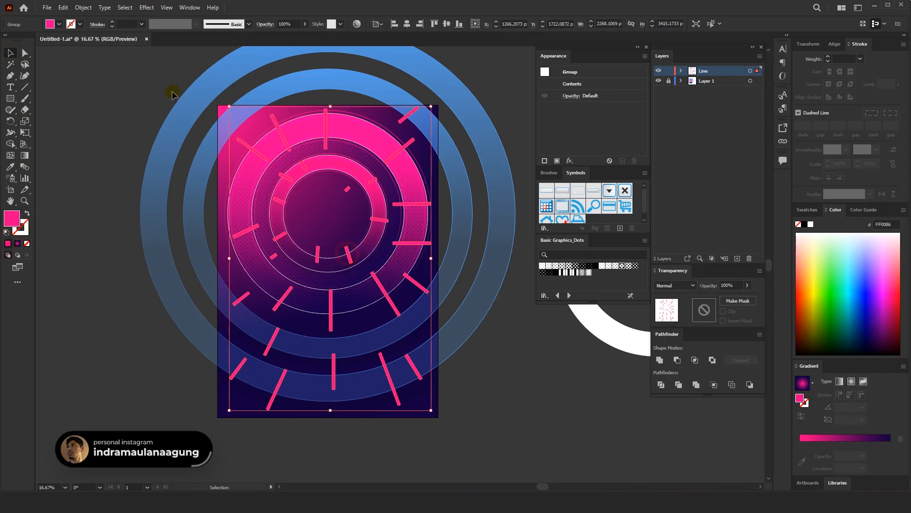
left_click(147, 7)
mouse_move(218, 166)
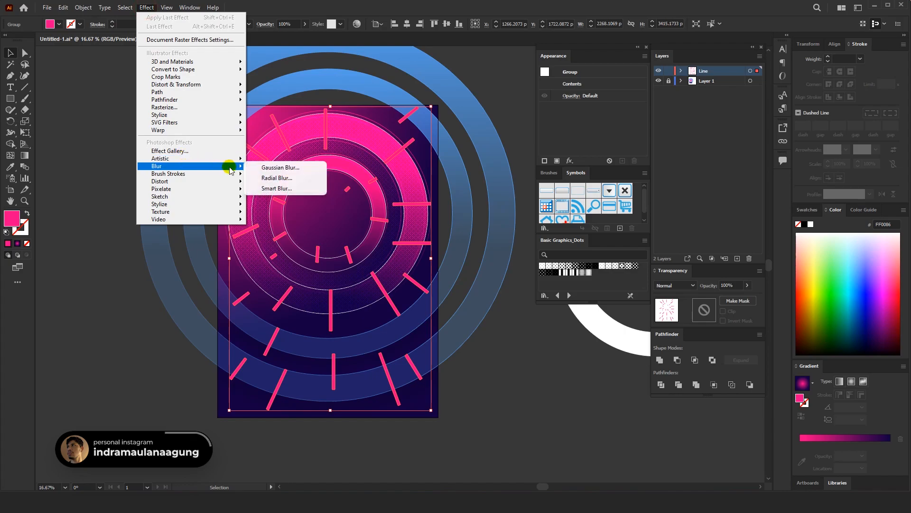
left_click(279, 179)
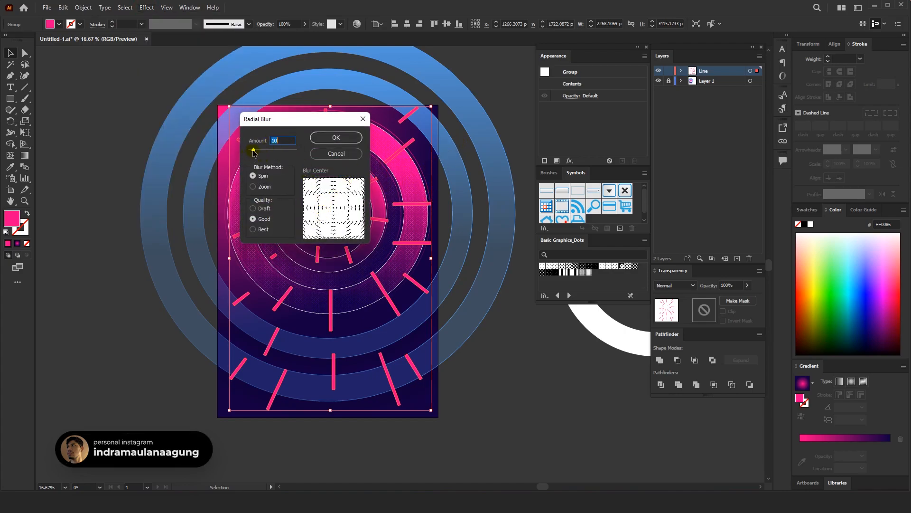
left_click(253, 187)
left_click_drag(256, 152, 266, 153)
left_click(336, 138)
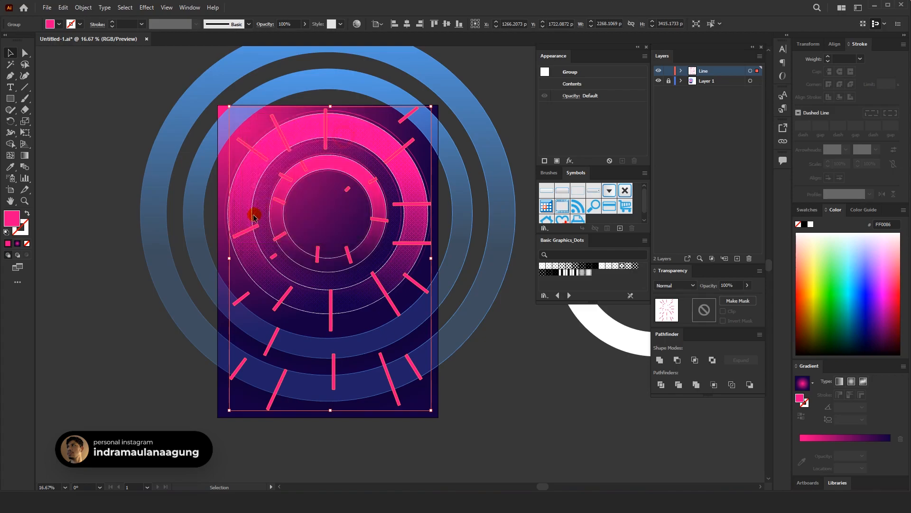
left_click(498, 372)
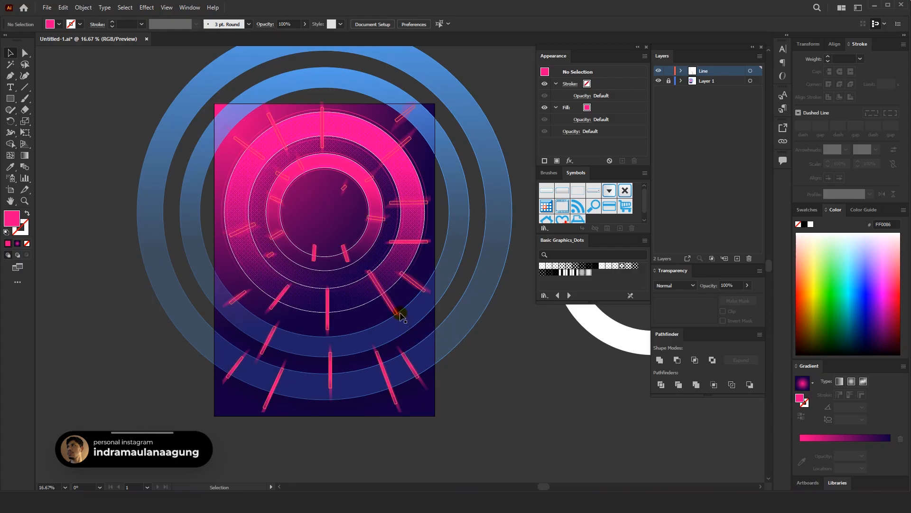
Edit the line group's existing Radial Blur effect to readjust its amount, and deselect the group
left_click(386, 295)
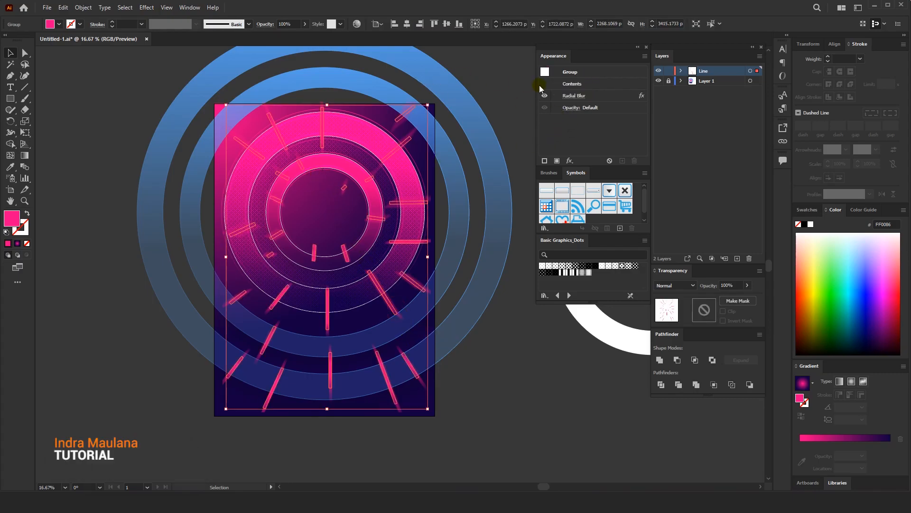
left_click(575, 96)
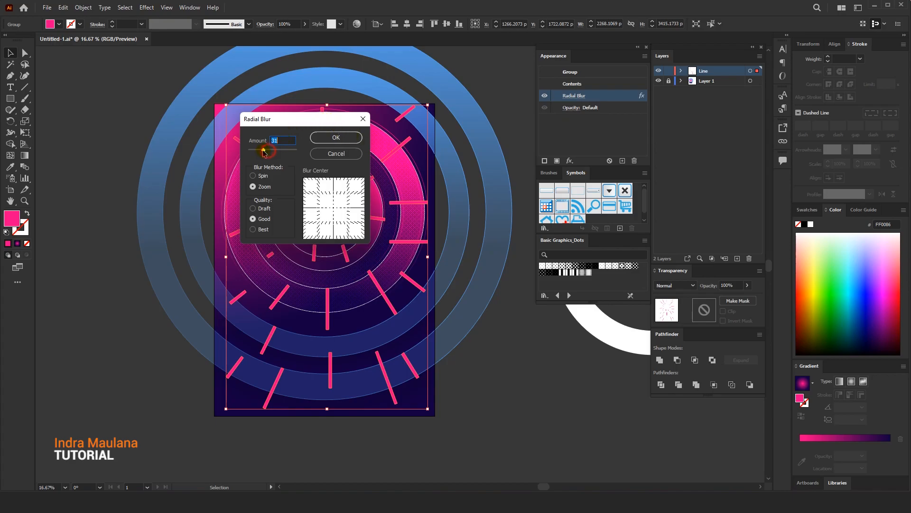
left_click(336, 138)
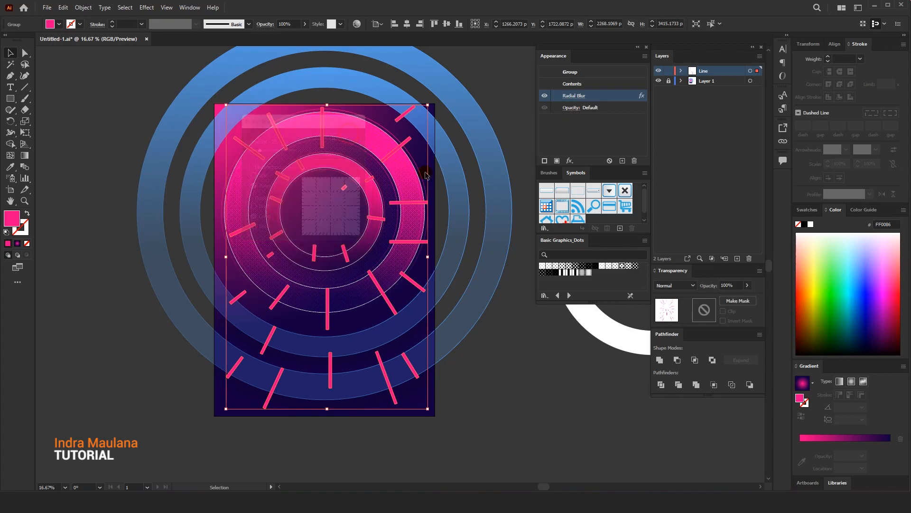
left_click(480, 110)
left_click_drag(490, 112, 482, 110)
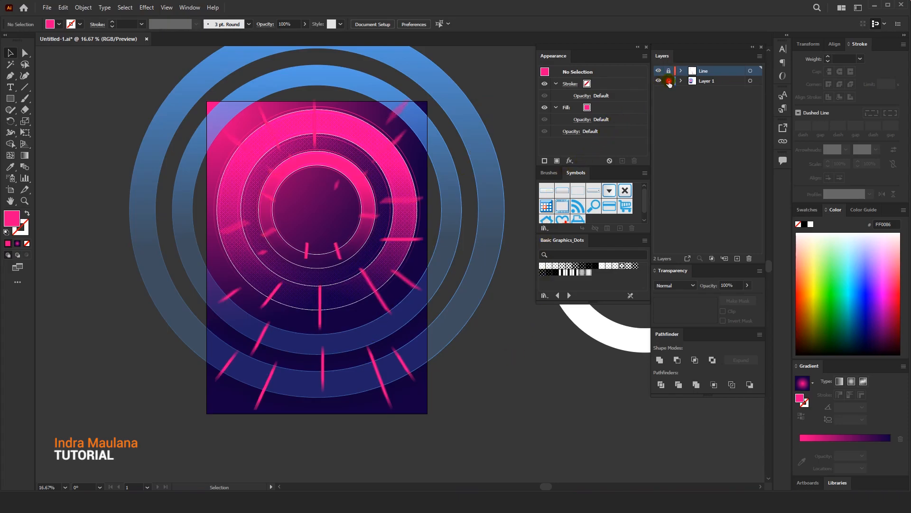
Activate Layer 1, paste a copy of the outermost blue ring in front and scale it down to about 3948 px from its centre
left_click(706, 82)
left_click(372, 378)
left_click(63, 7)
left_click(80, 54)
left_click(62, 8)
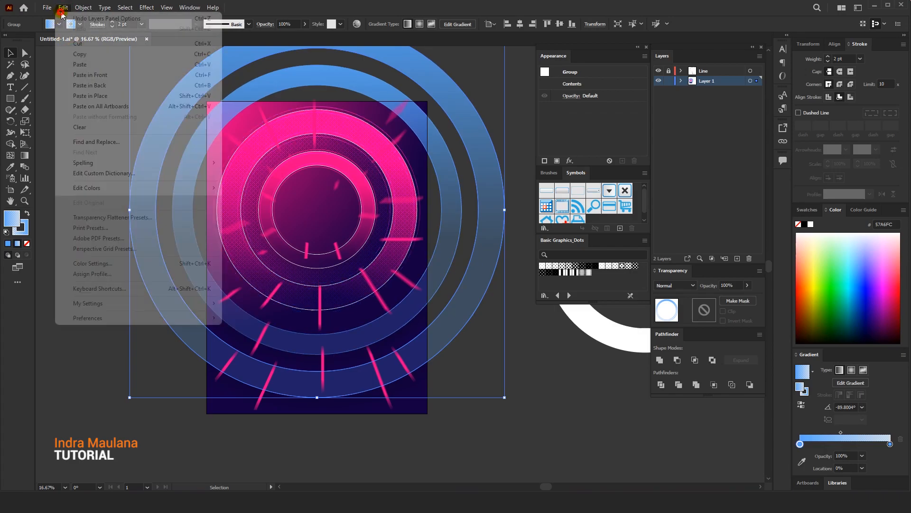
left_click(89, 74)
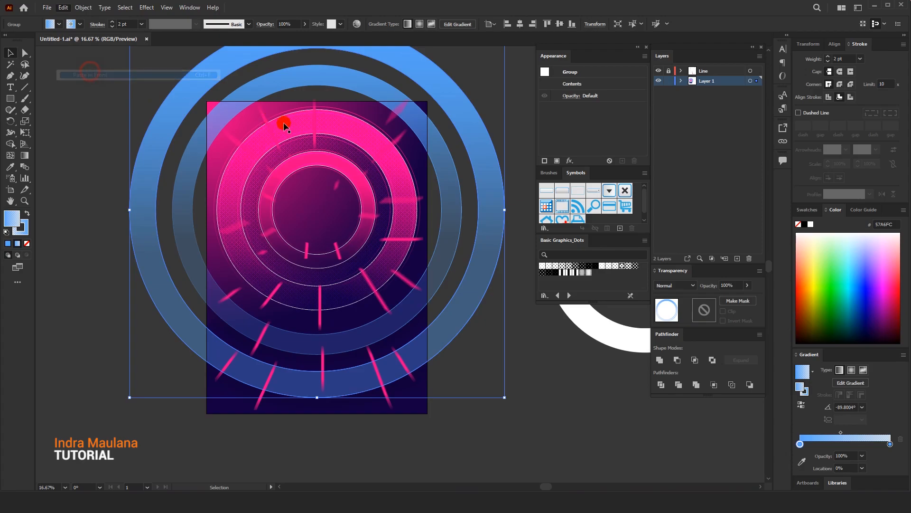
scroll(285, 131, "up", 4)
left_click_drag(505, 101, 493, 114)
scroll(323, 222, "down", 2)
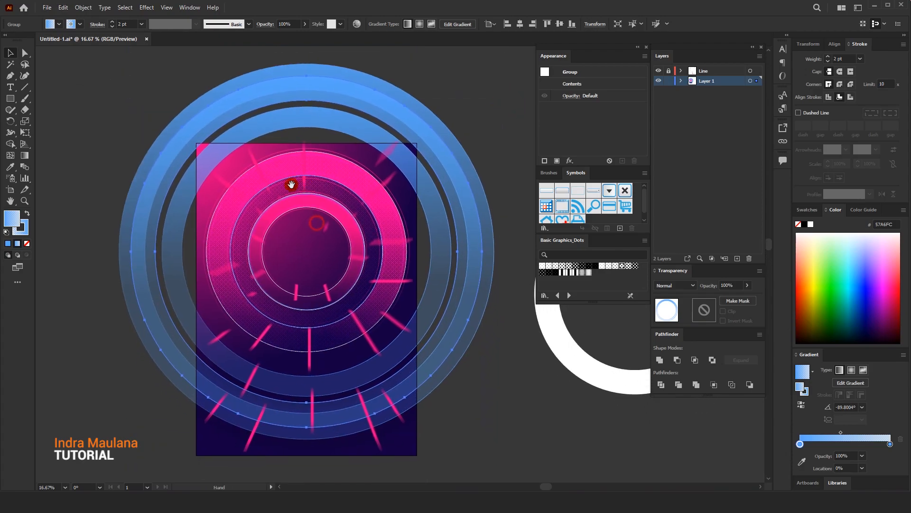
Remove the fill from the scaled ring copy, set its blue stroke to 4 pt and deselect it
left_click(26, 243)
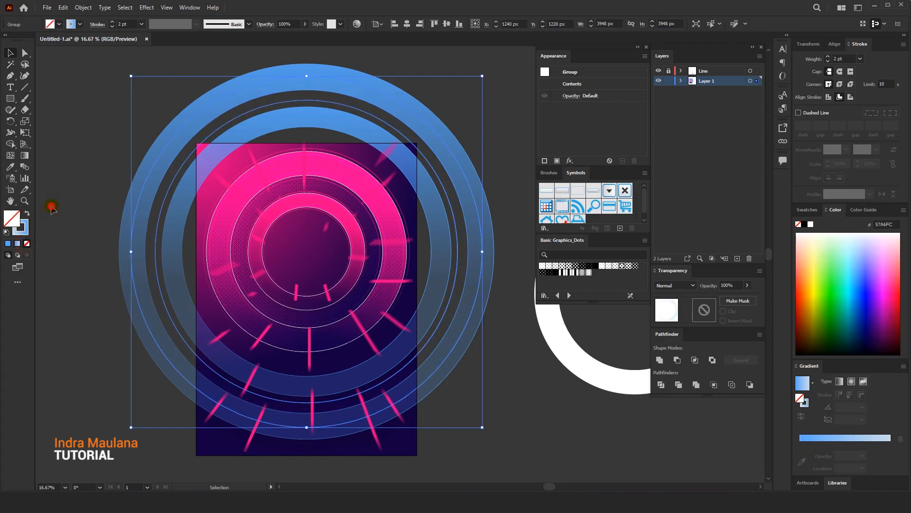
left_click(51, 207)
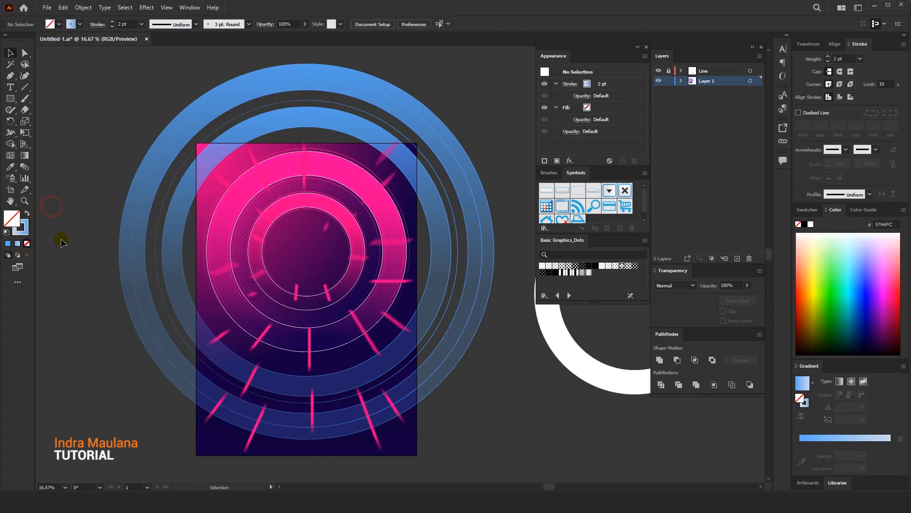
left_click(208, 368)
left_click(178, 333)
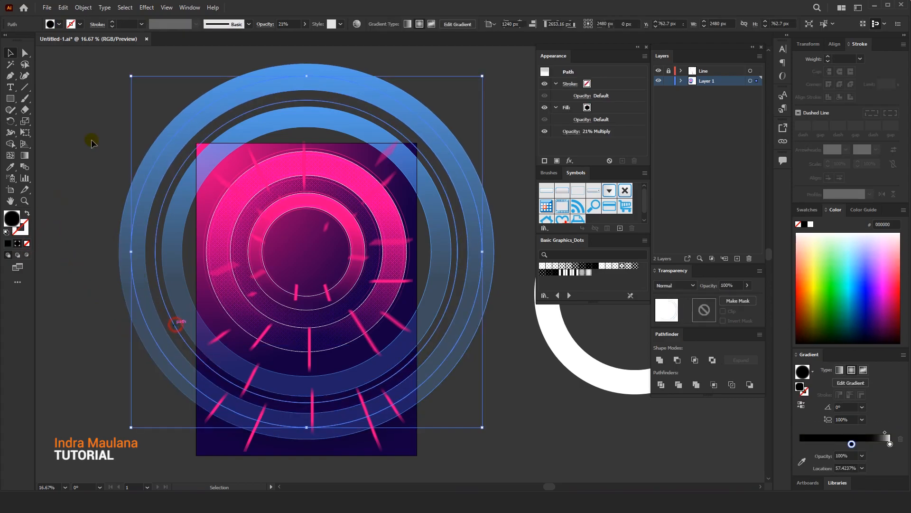
left_click(106, 99)
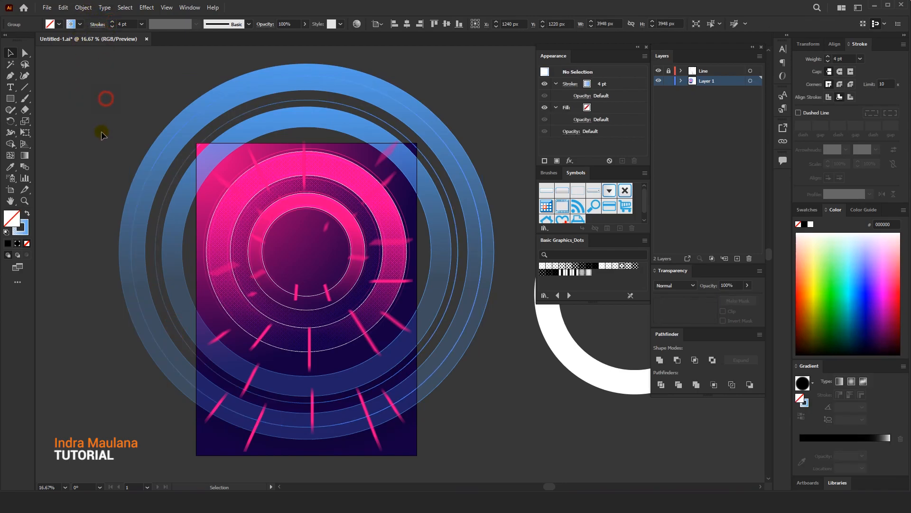
Lock the artwork lying over the large pink ring, undoing any accidental change to it first
left_click_drag(102, 133, 84, 123)
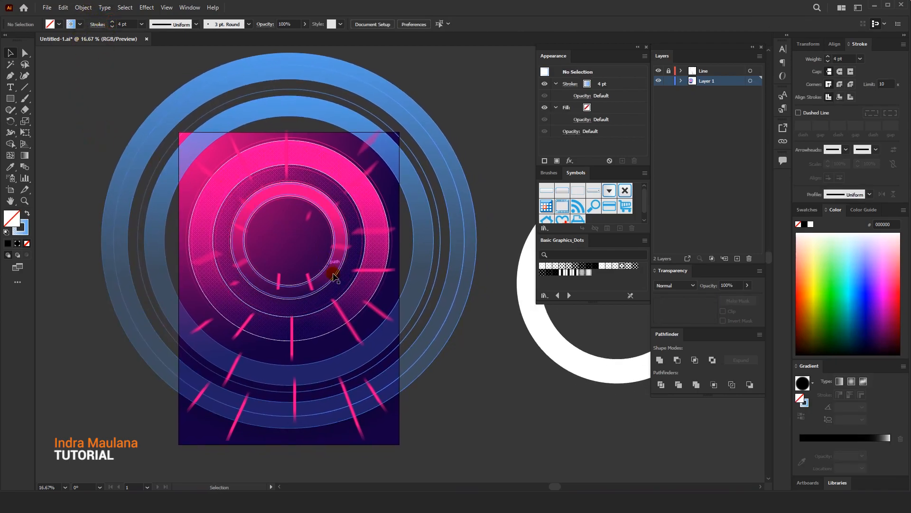
left_click(323, 308)
key("ctrl+z")
left_click(82, 8)
mouse_move(95, 75)
left_click(228, 75)
Redraw the large pink ring's linear gradient so it runs from inside the small ring down to the lower-left edge, at about -109°
left_click(269, 151)
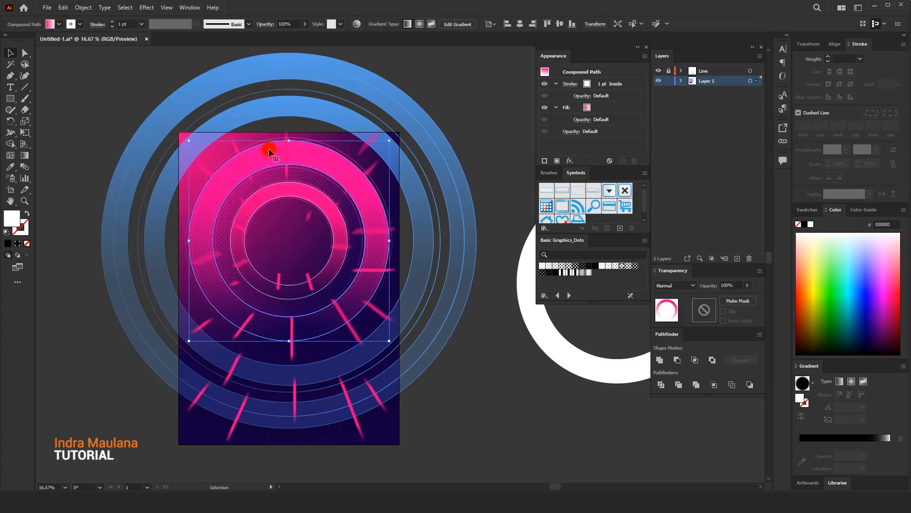
key("ctrl+=")
left_click(25, 155)
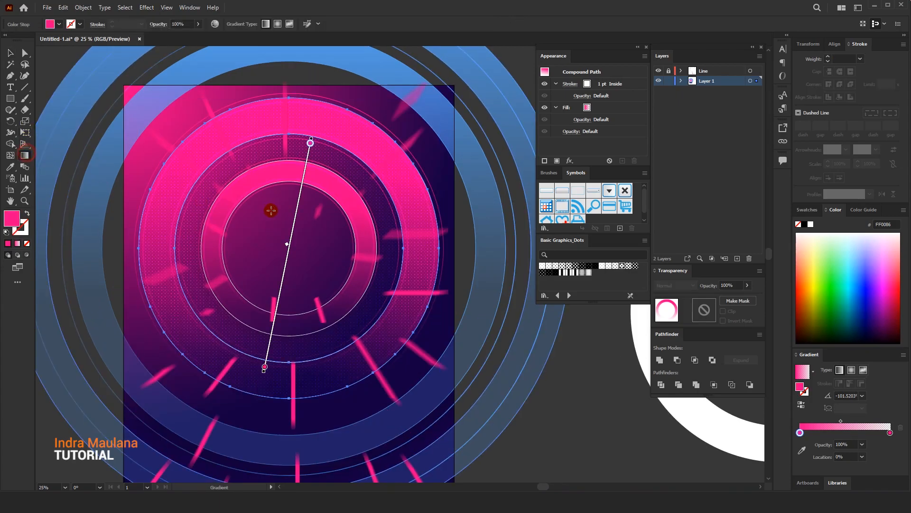
mouse_move(280, 205)
left_mouse_down()
mouse_move(282, 372)
mouse_move(220, 377)
left_mouse_up()
key("ctrl+minus")
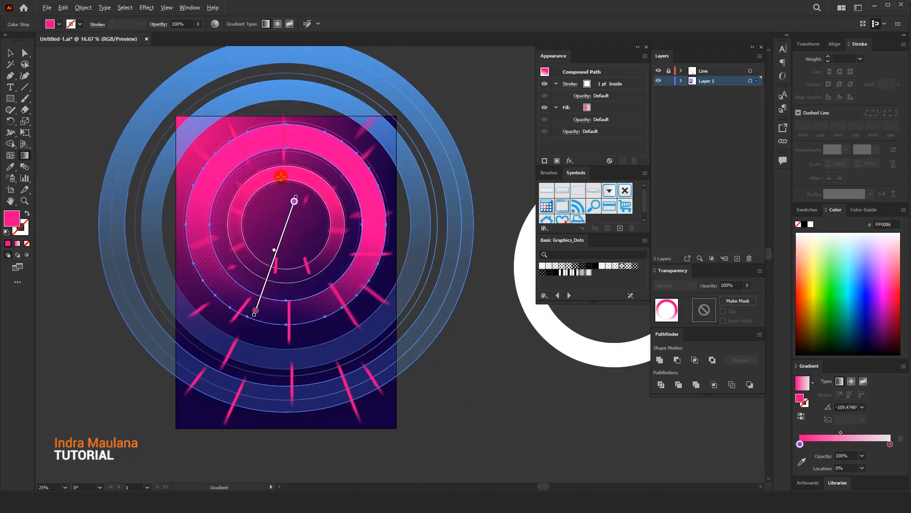
left_click(11, 52)
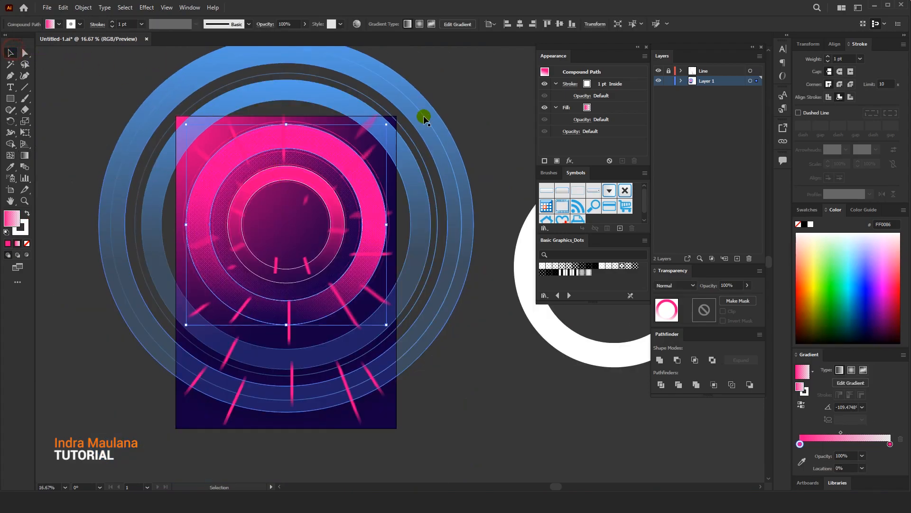
Change the first colour stop of the large ring's gradient to FF7986 and deselect the ring
key("ctrl+plus")
double_click(800, 444)
left_click_drag(817, 360, 835, 359)
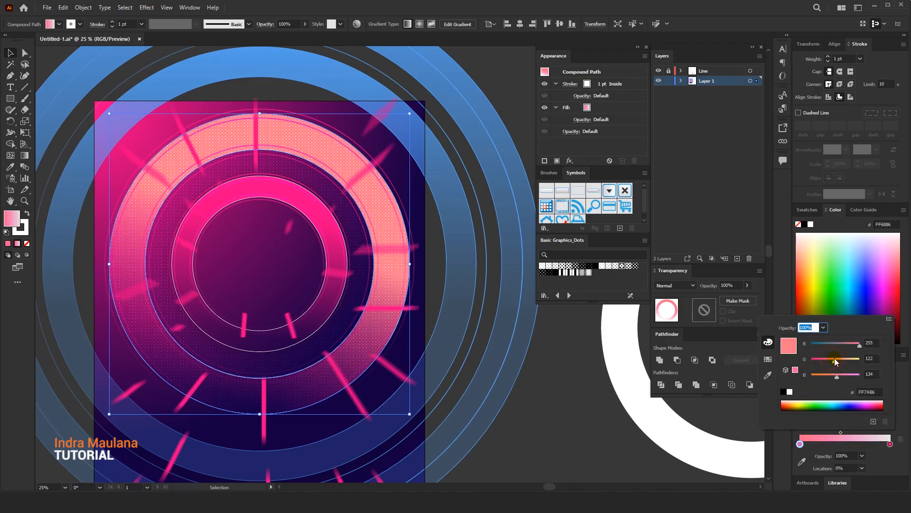
left_click(602, 437)
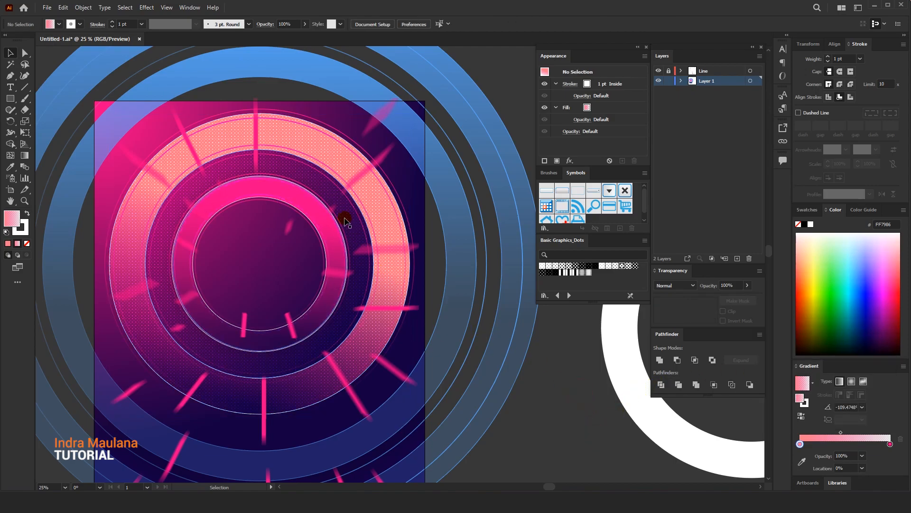
Ungroup the small inner pink ring and change its gradient's first colour stop to the salmon pink FF7286
left_click(302, 198)
right_click(303, 198)
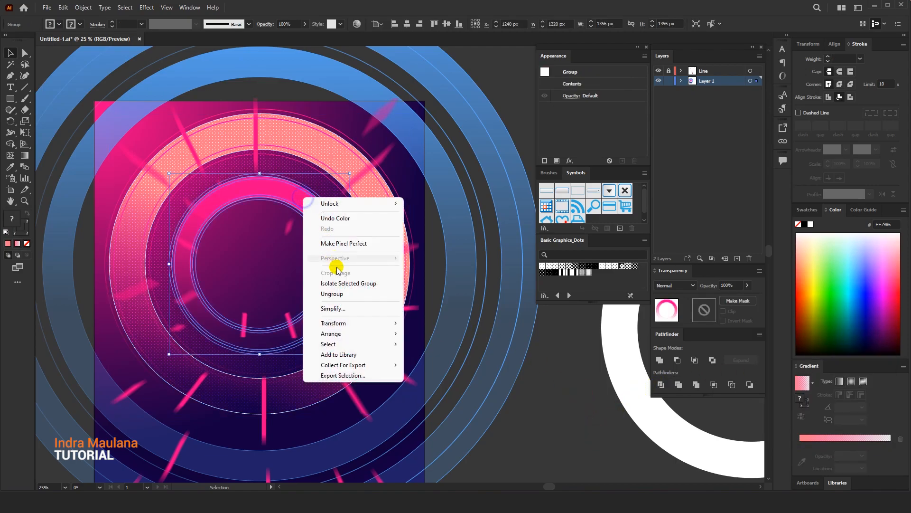
left_click(333, 294)
left_click(575, 406)
left_click(287, 187)
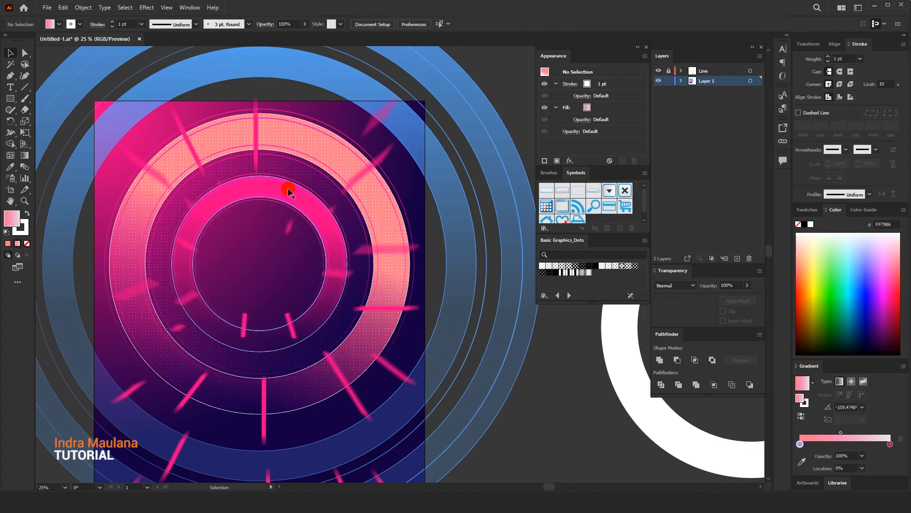
double_click(800, 444)
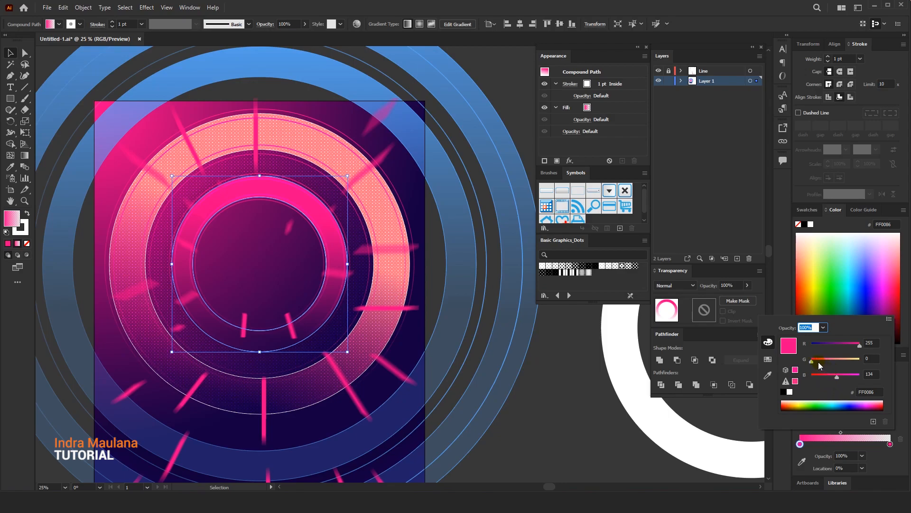
left_click_drag(825, 363, 834, 364)
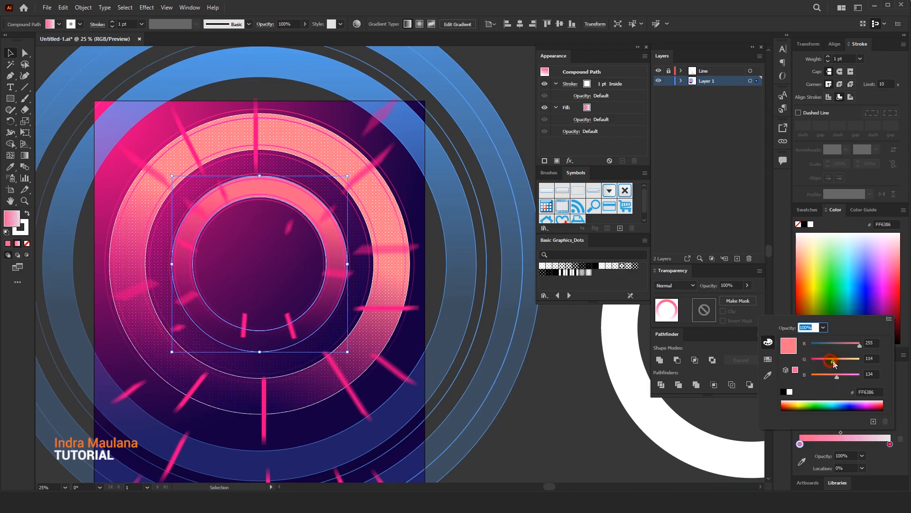
left_click(531, 404)
left_click(507, 350)
scroll(531, 384, "down", 1)
scroll(530, 386, "down", 1)
left_click_drag(525, 387, 479, 378)
scroll(499, 384, "up", 1)
left_click(501, 385)
scroll(501, 385, "down", 1)
scroll(473, 376, "down", 2)
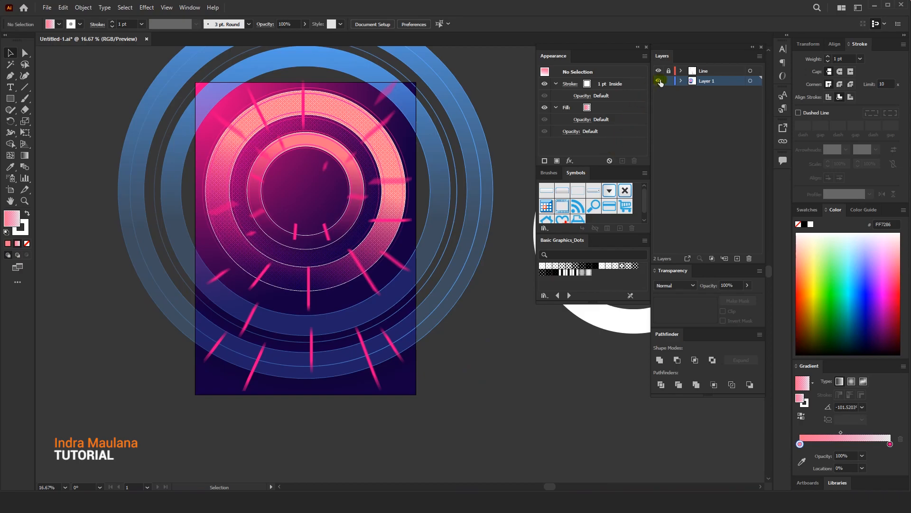
Lock Layer 1, activate the Line layer and draw a small 114 px circle on the empty canvas beside the blue rings
left_click(692, 72)
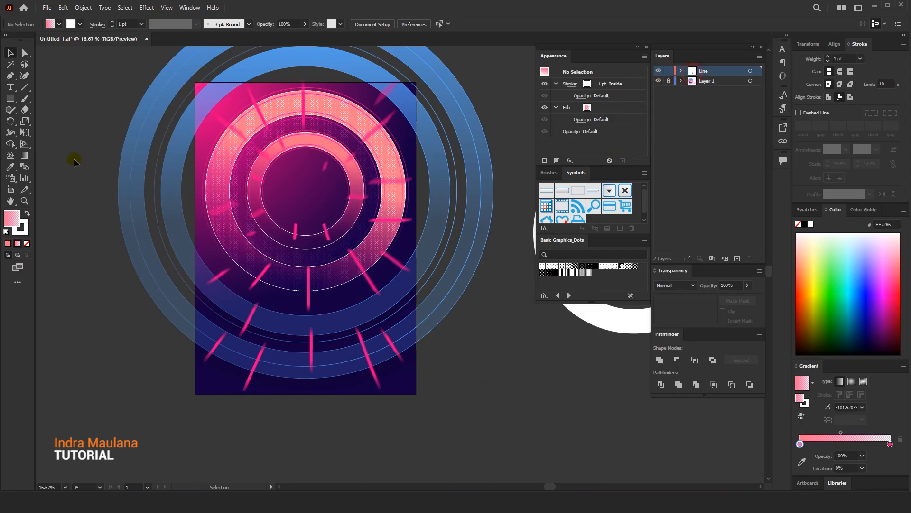
mouse_move(10, 98)
left_mouse_down()
mouse_move(24, 97)
mouse_move(39, 118)
left_mouse_up()
scroll(79, 172, "up", 2)
key("l")
scroll(136, 230, "up", 1)
left_click_drag(130, 230, 145, 238)
left_click(10, 53)
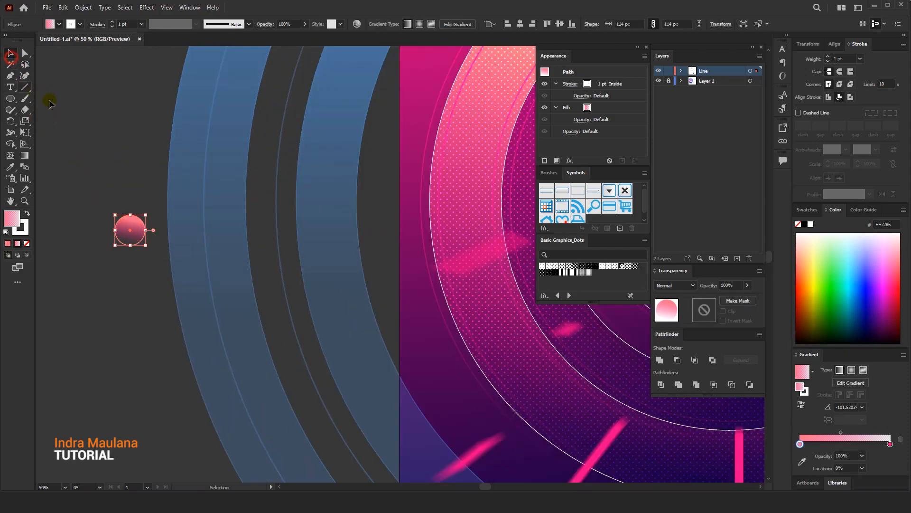
Switch the small circle's gradient fill to radial and remove its white stroke
left_click(851, 371)
scroll(92, 210, "up", 3)
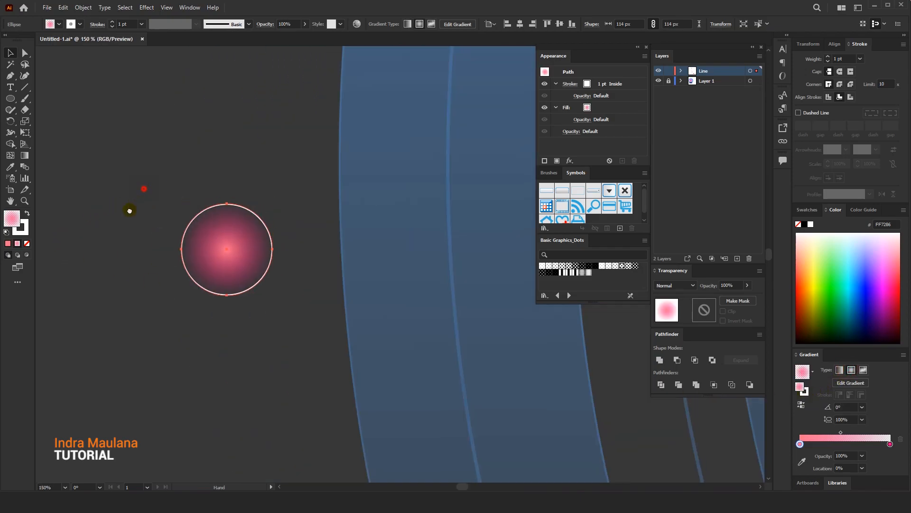
scroll(132, 205, "down", 2)
left_click(27, 243)
left_click(142, 232)
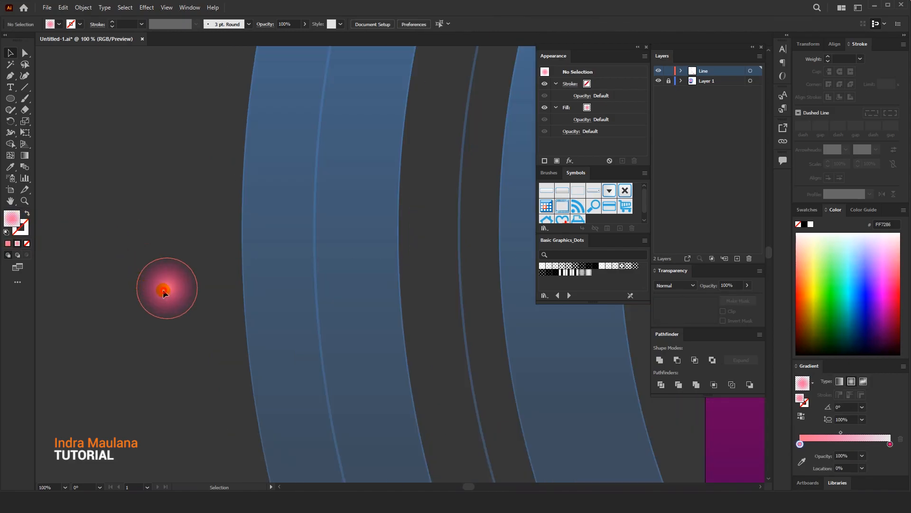
Shift the midpoint of the small circle's radial gradient slightly towards its centre
left_click(163, 287)
left_click(24, 155)
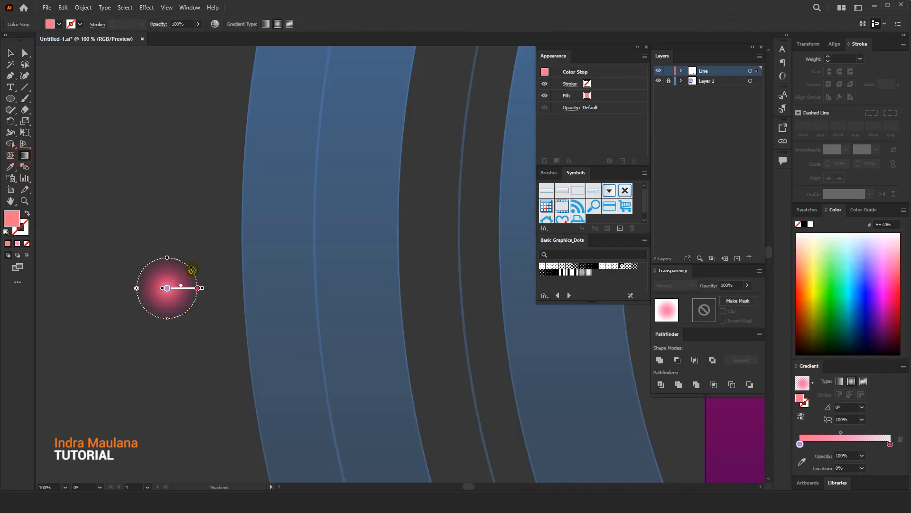
left_click_drag(179, 287, 178, 287)
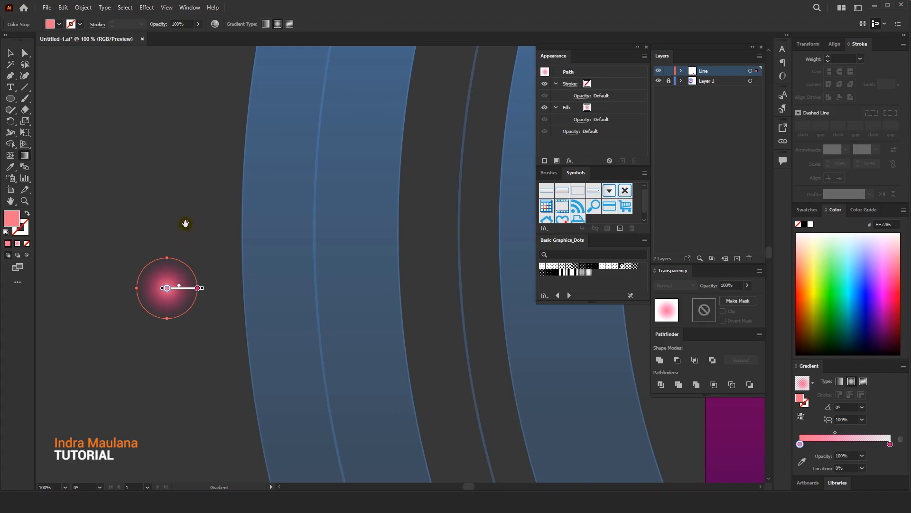
left_click_drag(186, 222, 163, 246)
scroll(167, 264, "down", 3)
mouse_move(165, 212)
left_mouse_down()
mouse_move(151, 326)
mouse_move(127, 253)
left_mouse_up()
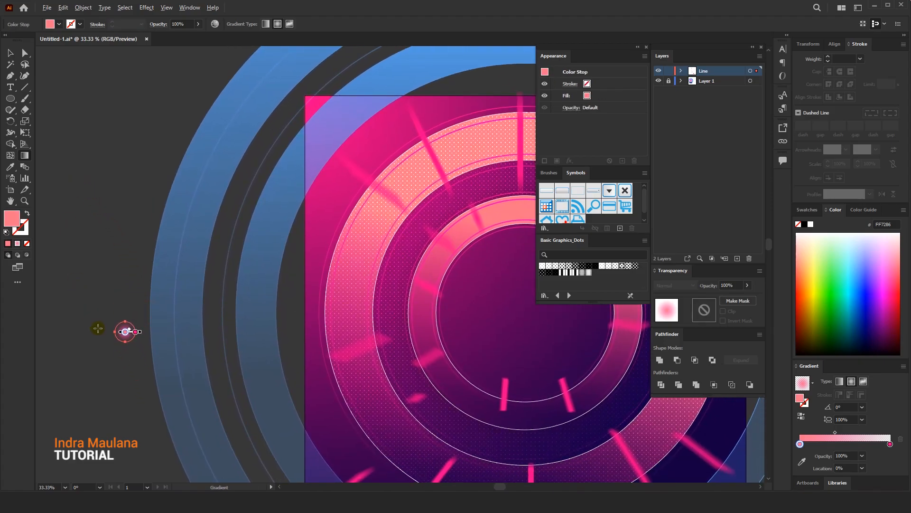
Pull the circle's salmon gradient stop outward from the centre and the transparent pink stop inward to about 70% location
scroll(97, 327, "up", 6)
left_click_drag(230, 373, 246, 374)
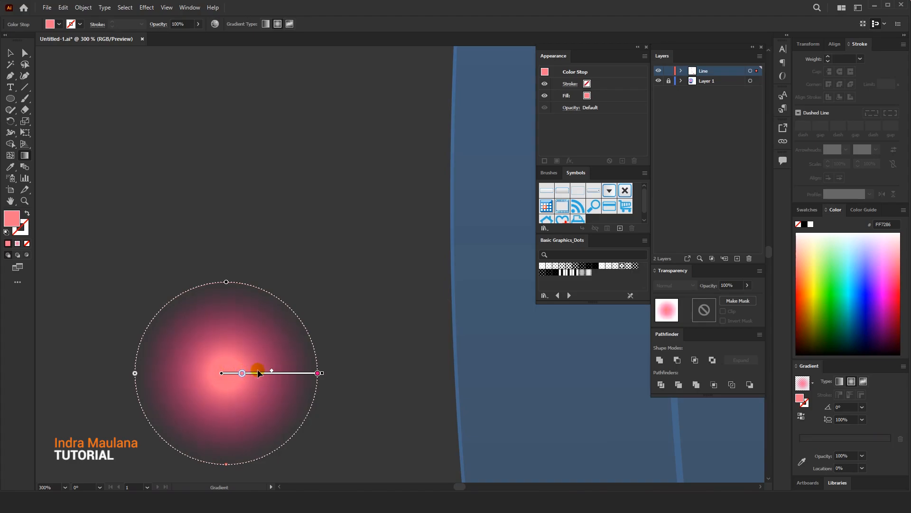
left_click_drag(314, 373, 290, 375)
scroll(261, 351, "down", 8)
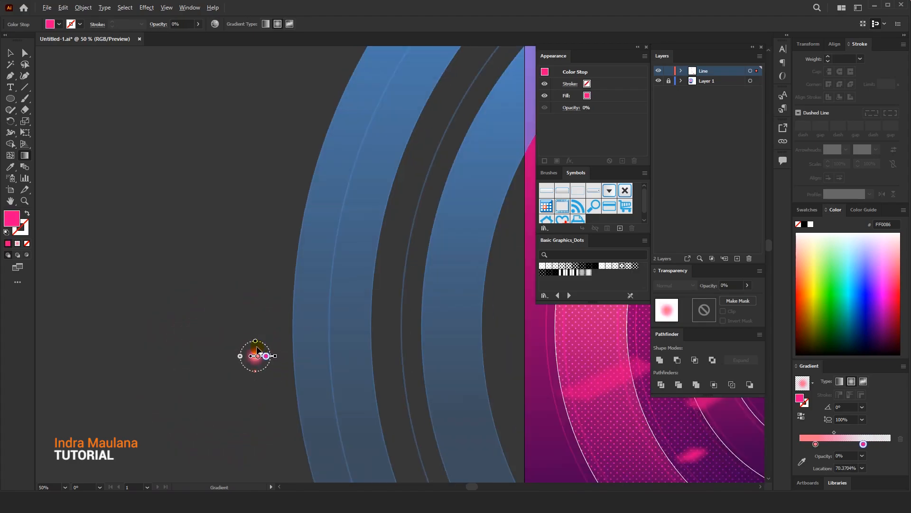
Move the glowing circle onto the poster's lower-left corner, just below the end of a pink radial line, and deselect it
left_click(11, 53)
left_click(274, 297)
left_click_drag(275, 298, 165, 173)
left_click_drag(144, 219, 254, 389)
left_click(187, 386)
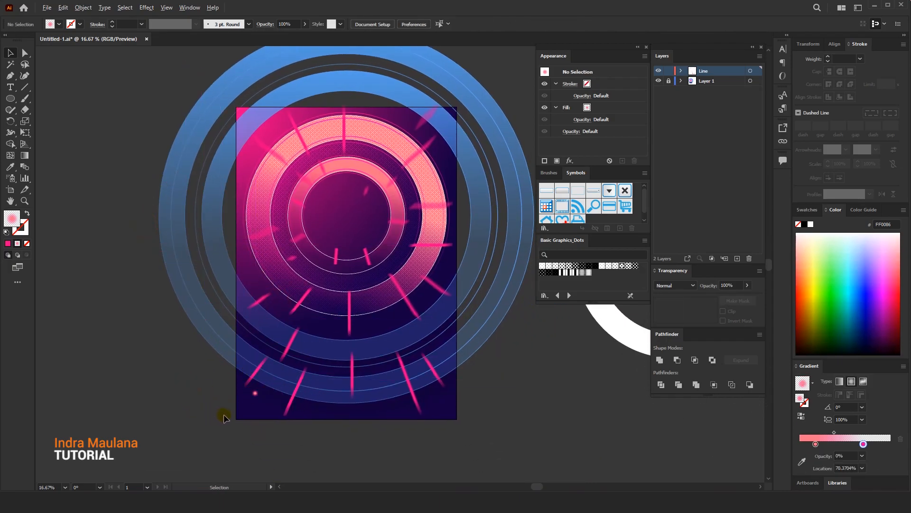
Sample the pink radial line's colour onto the glowing circle, and switch its fill back to the radial gradient
scroll(232, 412, "up", 1)
left_click(267, 387)
scroll(267, 389, "up", 3)
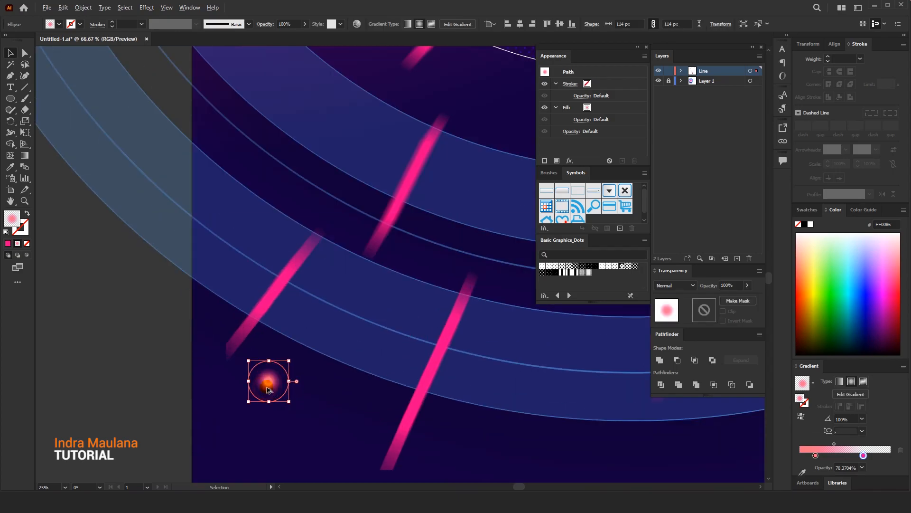
left_click(10, 166)
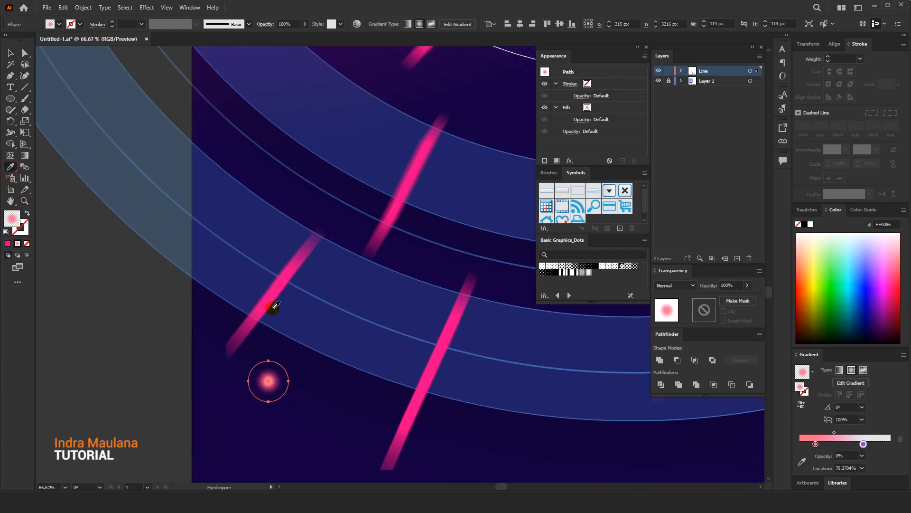
left_click(242, 318)
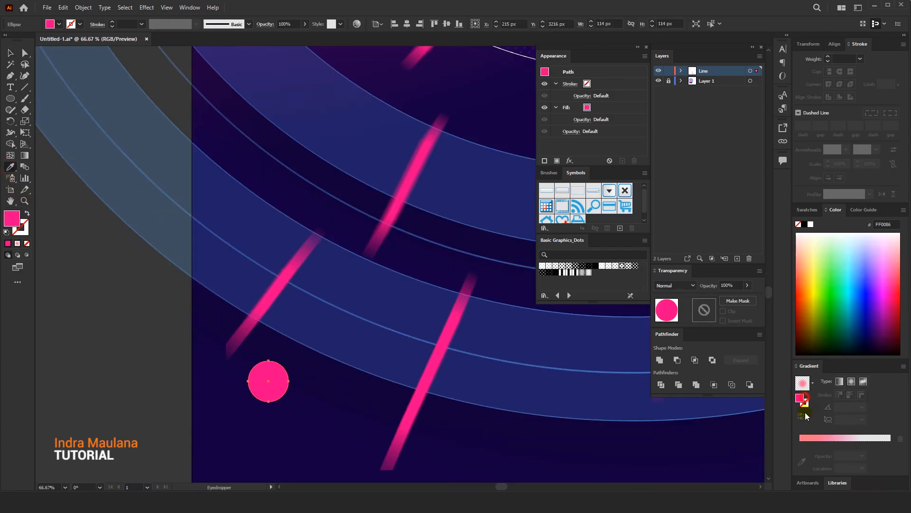
left_click(807, 438)
Replace the salmon stop in the circle's radial gradient with a pink FF0086 stop at 0% location and 100% opacity
left_click(900, 440)
left_click_drag(815, 444, 800, 444)
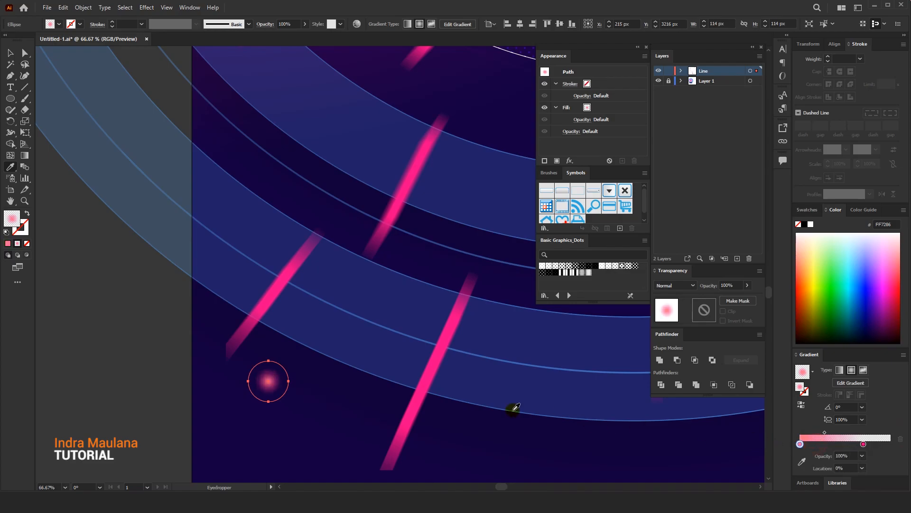
scroll(275, 389, "up", 6)
left_click(826, 432)
left_click_drag(830, 433, 800, 444)
left_click(800, 443)
left_click(898, 438)
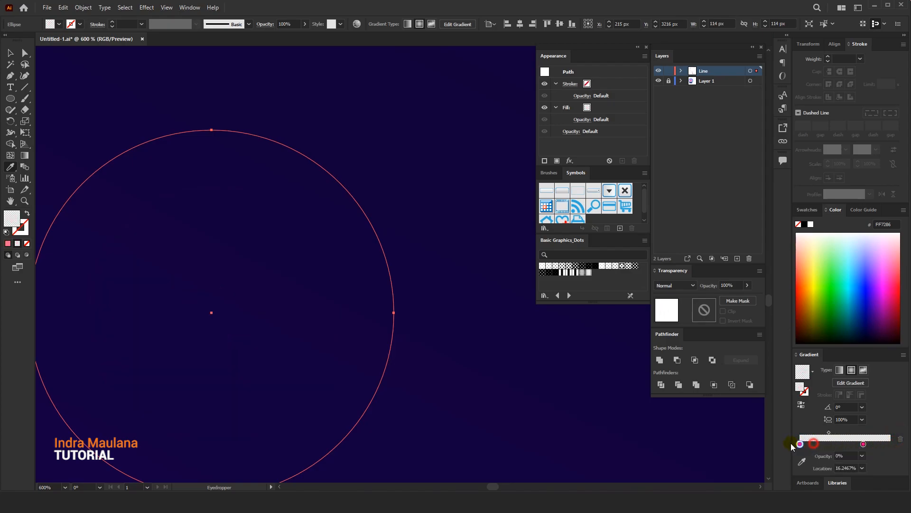
left_click(862, 456)
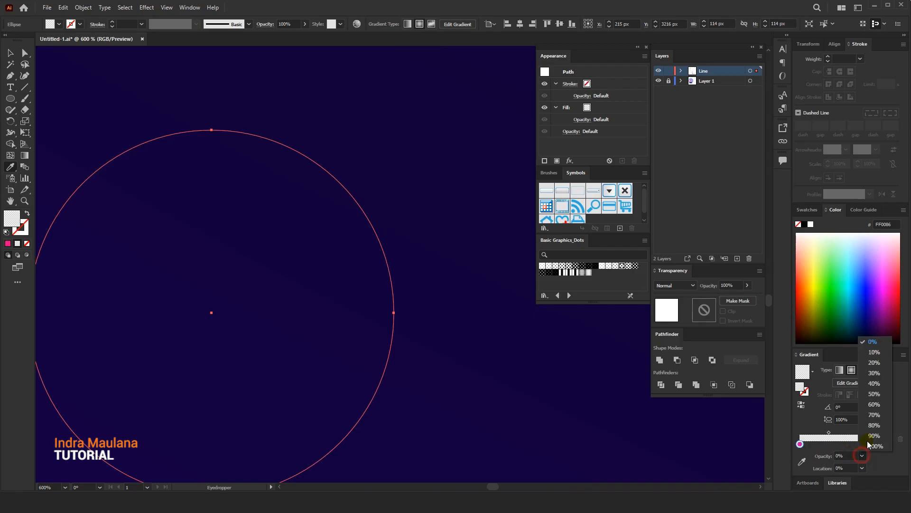
left_click(873, 446)
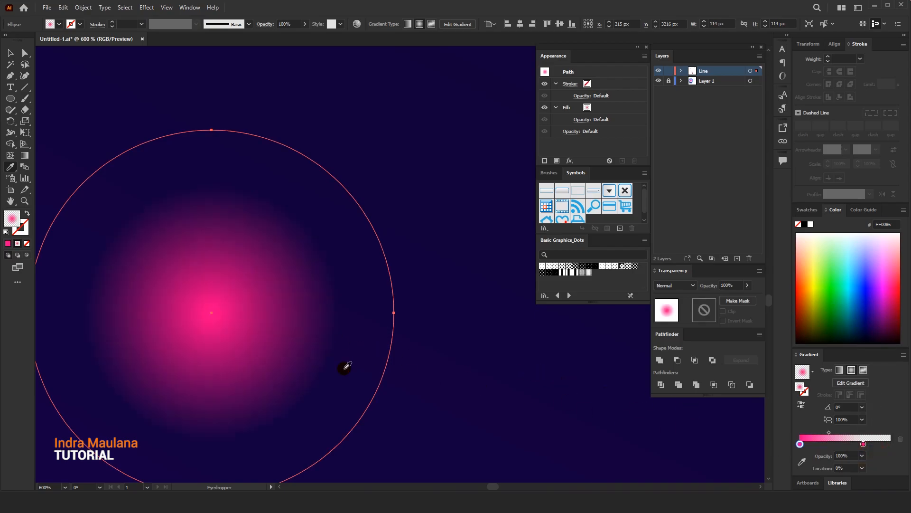
Add a second pink gradient stop at about 18.56% location and turn the centre stop white to give the circle a bright core
scroll(244, 322, "down", 7)
scroll(251, 326, "up", 5)
left_click_drag(800, 444, 821, 447)
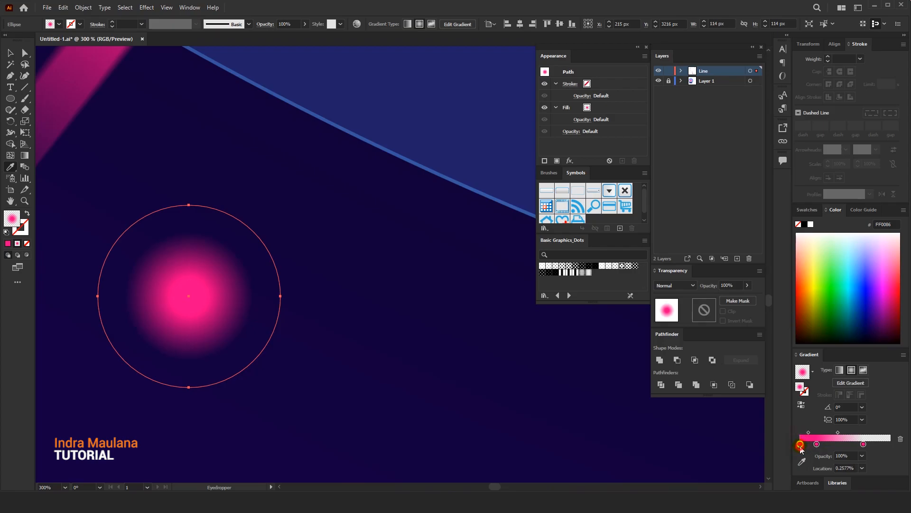
double_click(800, 445)
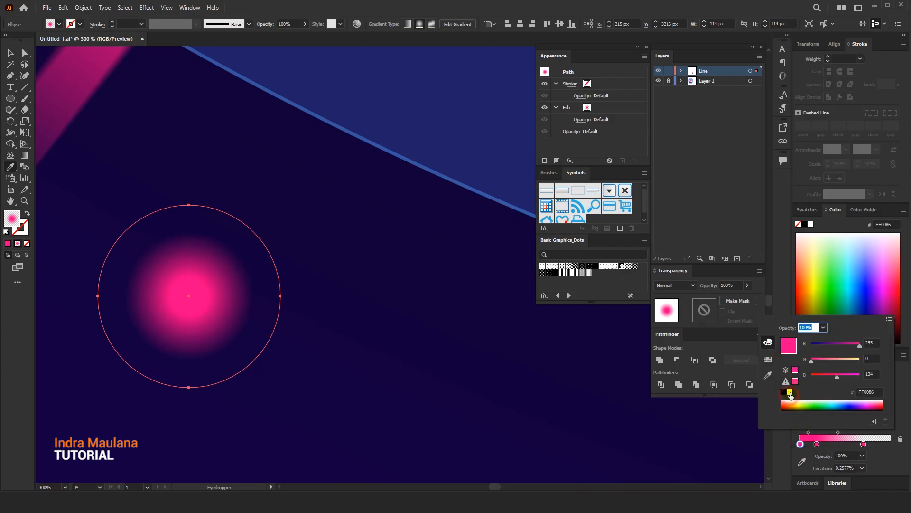
left_click(789, 393)
left_click(817, 444)
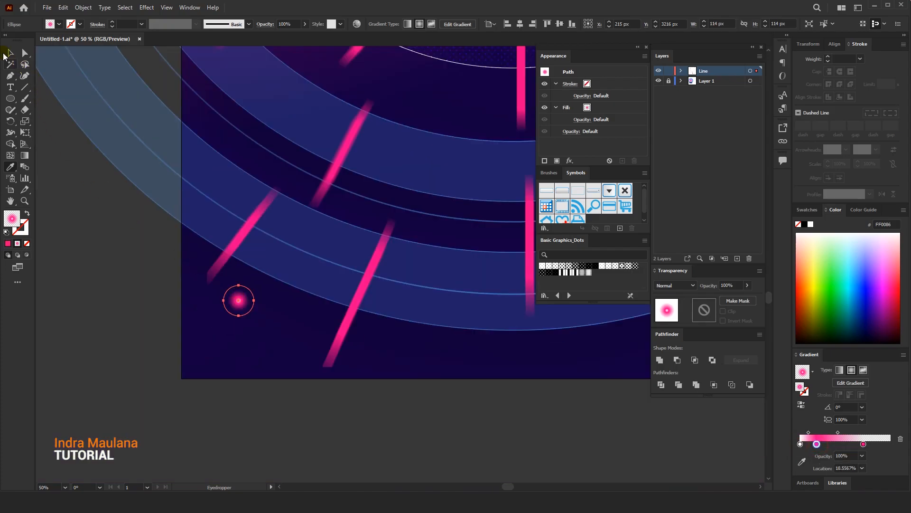
Show the document's colour swatches in the workspace, keeping the glowing circle selected
left_click(10, 53)
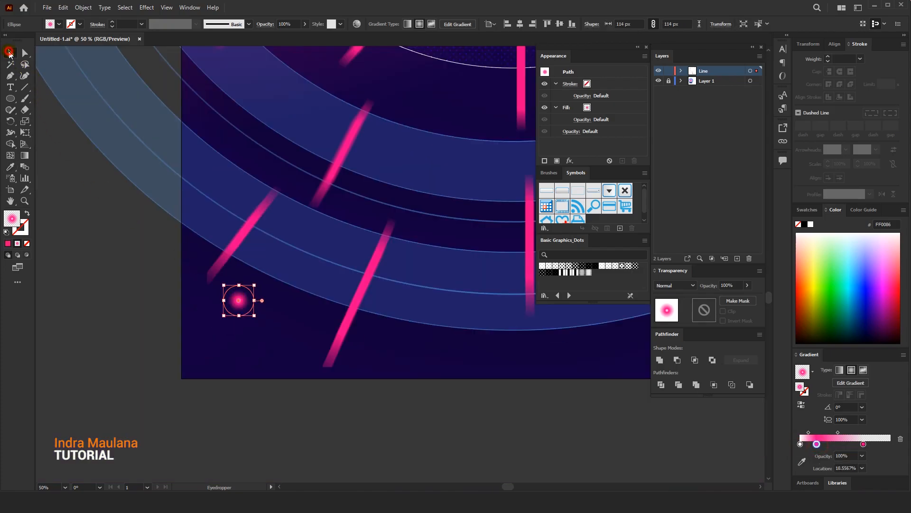
left_click(190, 8)
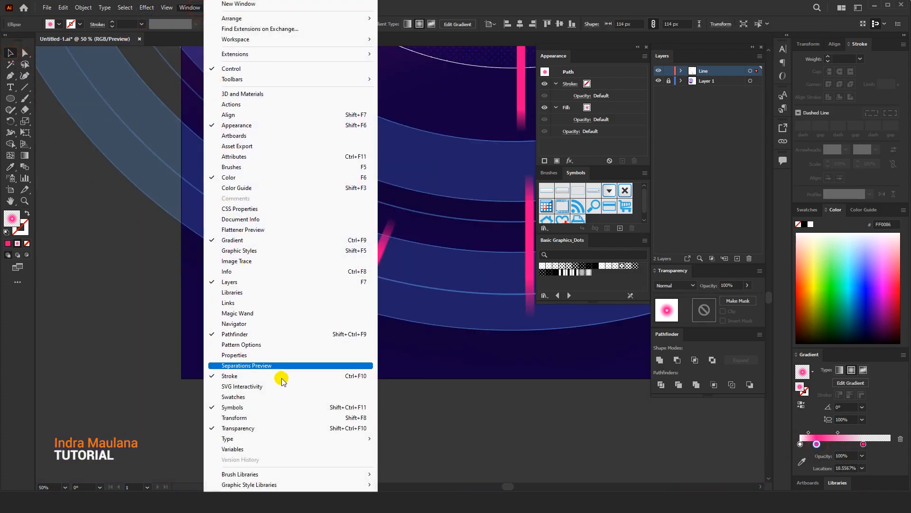
left_click(249, 397)
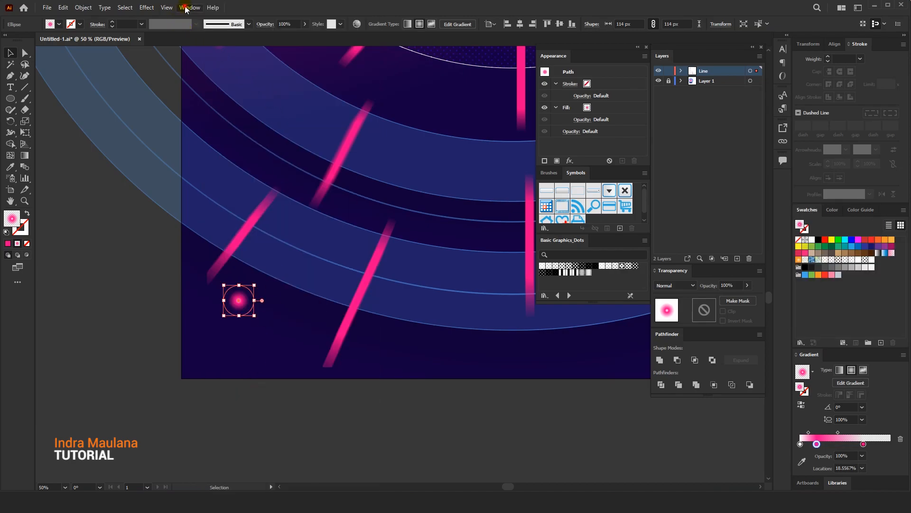
left_click(185, 9)
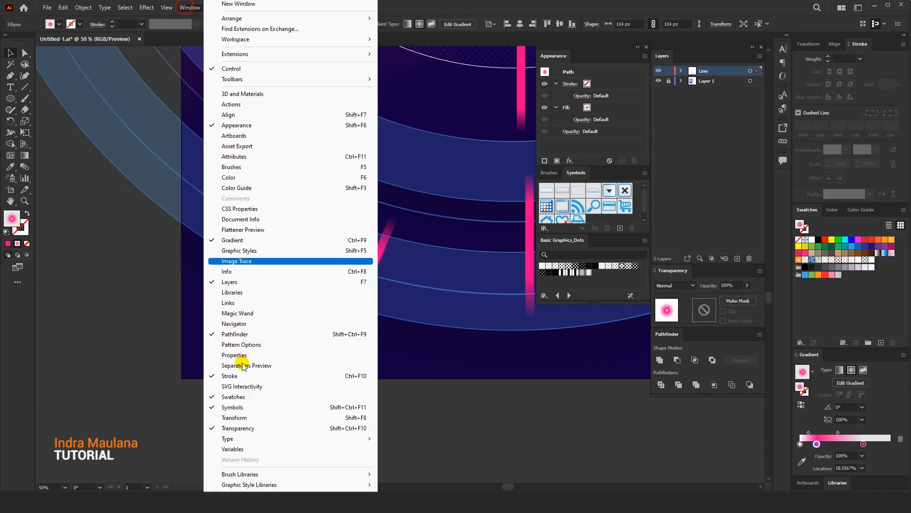
left_click(594, 217)
Enlarge the symbol library and save the glowing circle in it as a dynamic movie clip symbol
left_click_drag(592, 233, 587, 257)
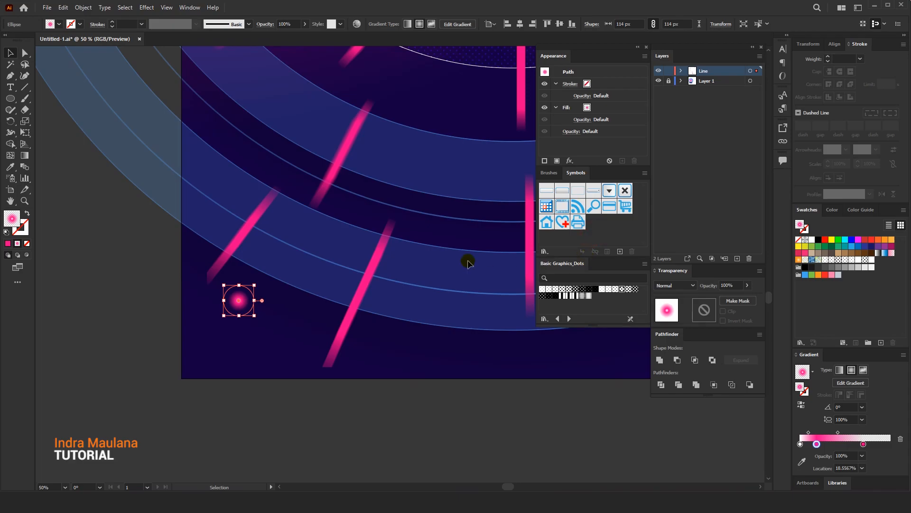
left_click_drag(240, 304, 622, 255)
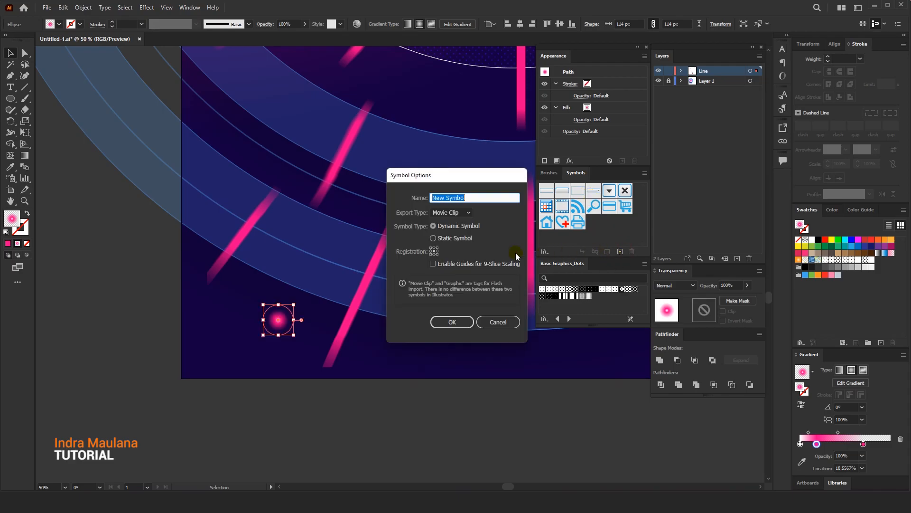
left_click(456, 322)
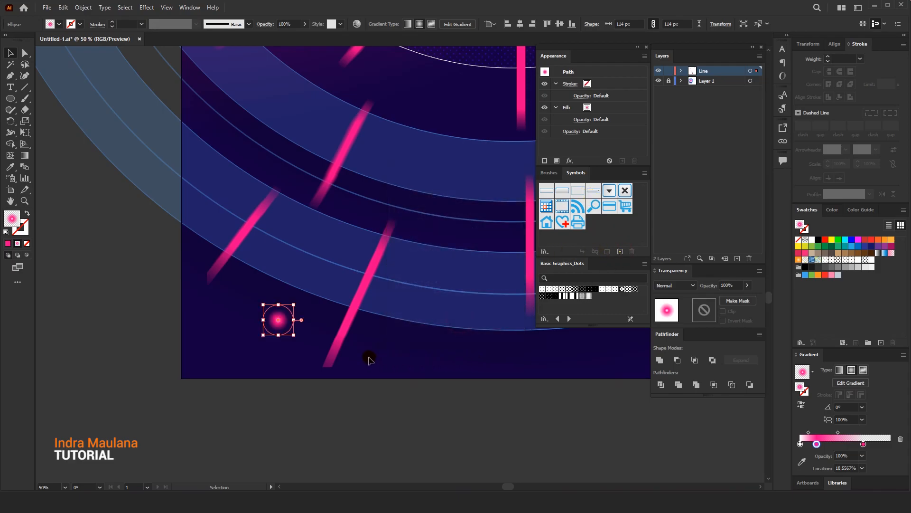
Activate the Symbol Sprayer, dismiss its options unchanged, deselect the symbol instance and enlarge the spray brush by three increments
scroll(310, 320, "down", 2)
left_click_drag(328, 379, 246, 381)
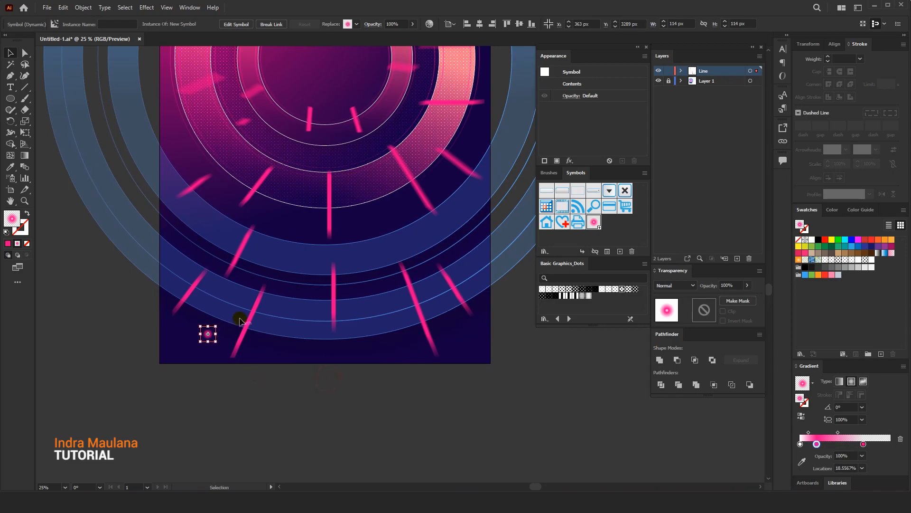
scroll(241, 319, "up", 2)
left_click(11, 178)
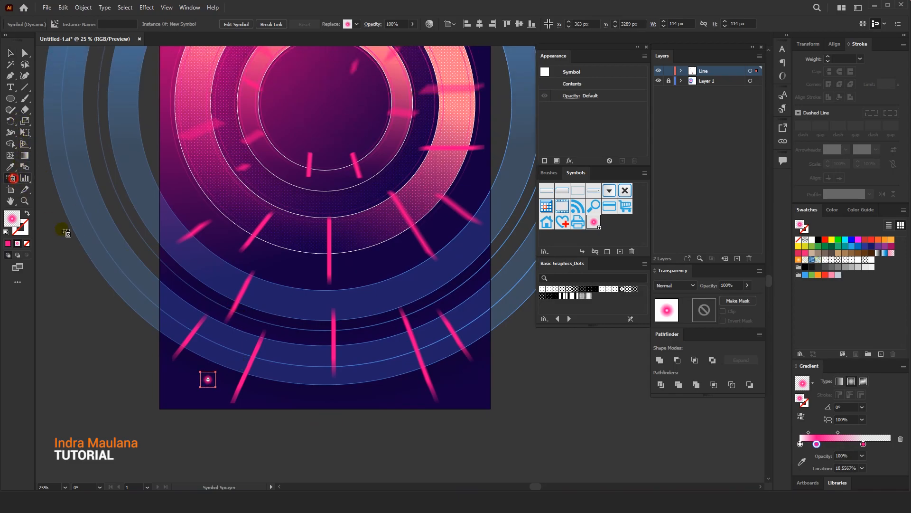
scroll(232, 316, "down", 2)
left_click_drag(301, 297, 290, 347)
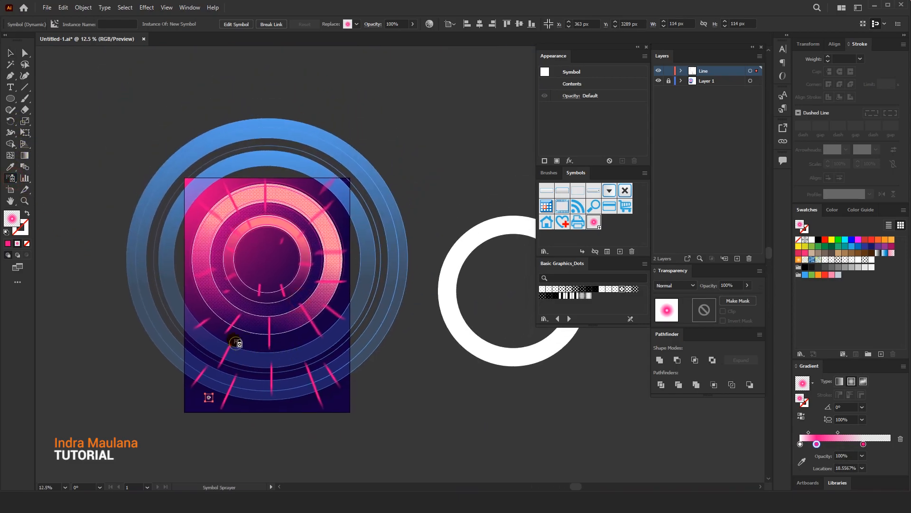
key("Return")
left_click(512, 324)
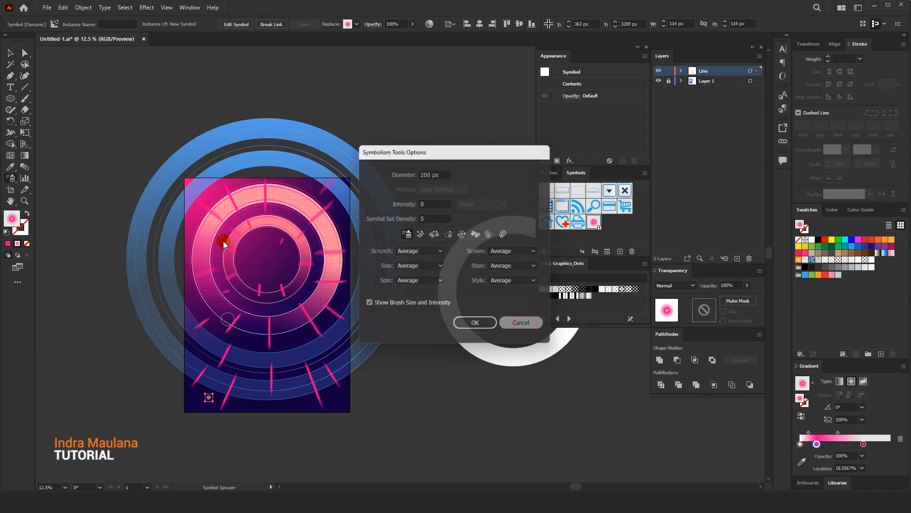
key("ctrl+shift+a")
key("bracketright")
key("bracketright")
key("bracketright")
key("bracketright")
Spray glowing dot symbols around the poster's pink rings and down across the blue rings in its lower part
mouse_move(227, 306)
left_mouse_down()
mouse_move(208, 216)
mouse_move(210, 279)
mouse_move(202, 254)
mouse_move(251, 204)
mouse_move(320, 235)
mouse_move(314, 297)
mouse_move(325, 247)
mouse_move(286, 206)
mouse_move(257, 202)
mouse_move(332, 247)
mouse_move(309, 294)
mouse_move(300, 273)
left_mouse_up()
scroll(301, 273, "up", 1)
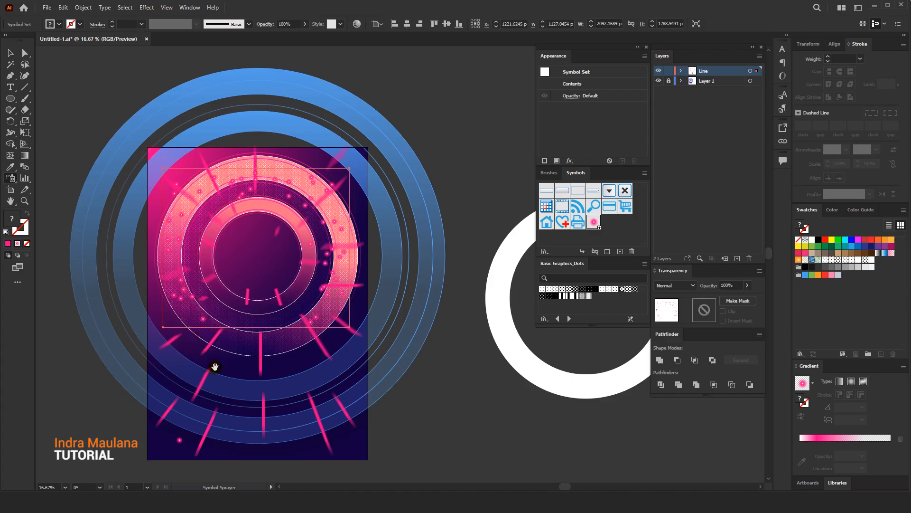
left_click_drag(212, 372, 223, 345)
left_click(250, 399)
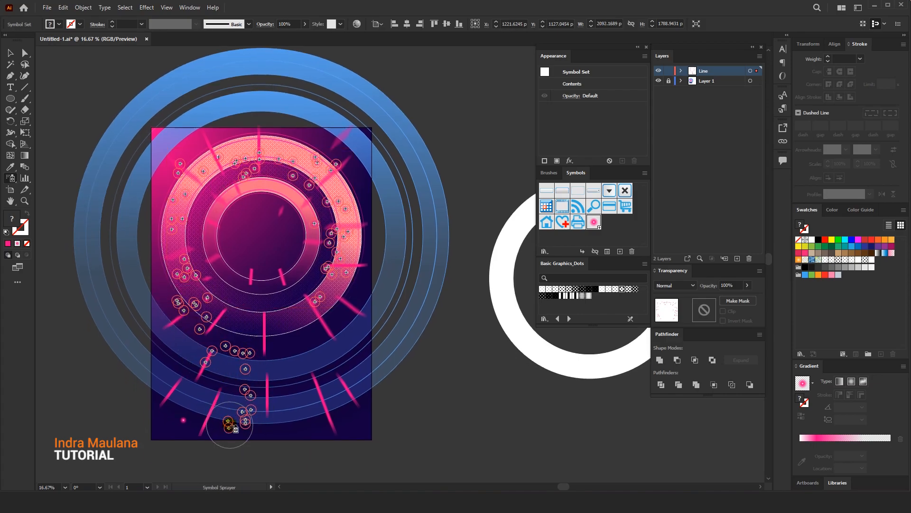
mouse_move(234, 386)
left_mouse_down()
mouse_move(242, 408)
mouse_move(266, 383)
left_mouse_up()
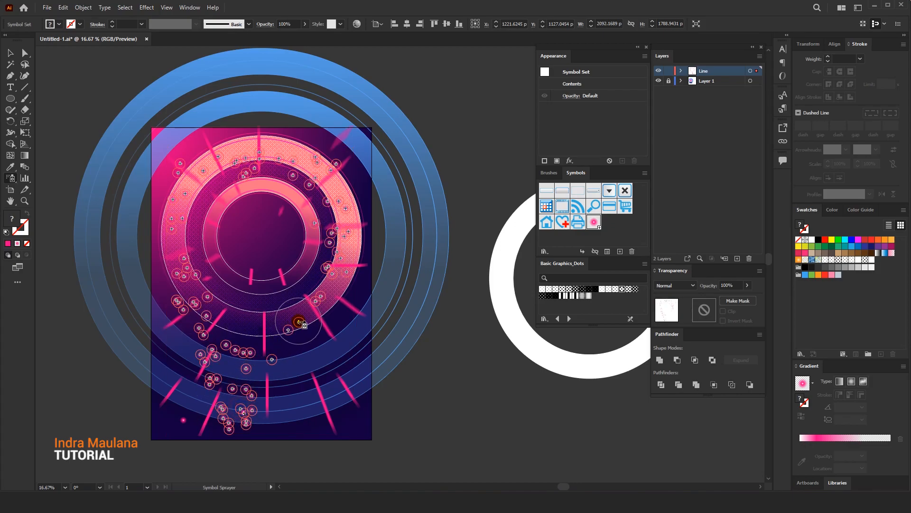
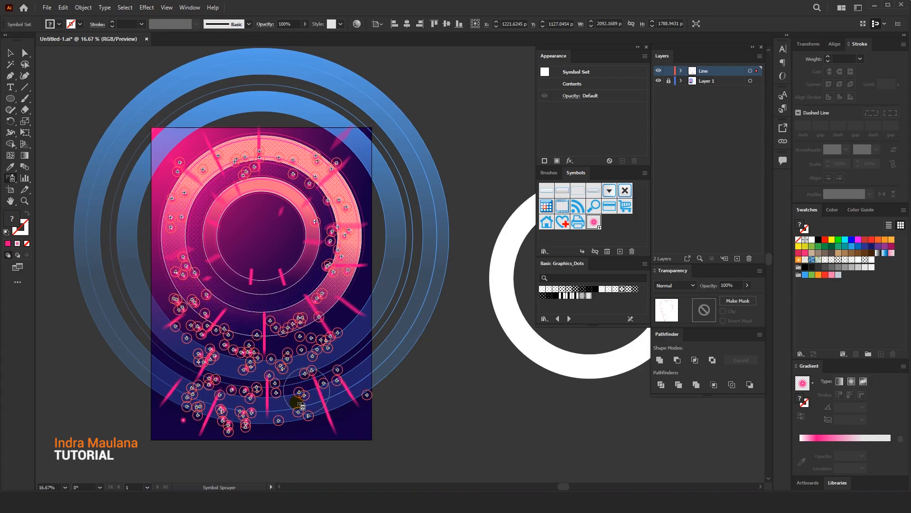
Spray additional glowing dot symbols over the poster's lower blue rings and along the pink rings
mouse_move(332, 332)
left_mouse_down()
mouse_move(346, 206)
mouse_move(328, 185)
mouse_move(236, 149)
mouse_move(201, 156)
mouse_move(171, 205)
mouse_move(173, 262)
mouse_move(242, 378)
left_mouse_up()
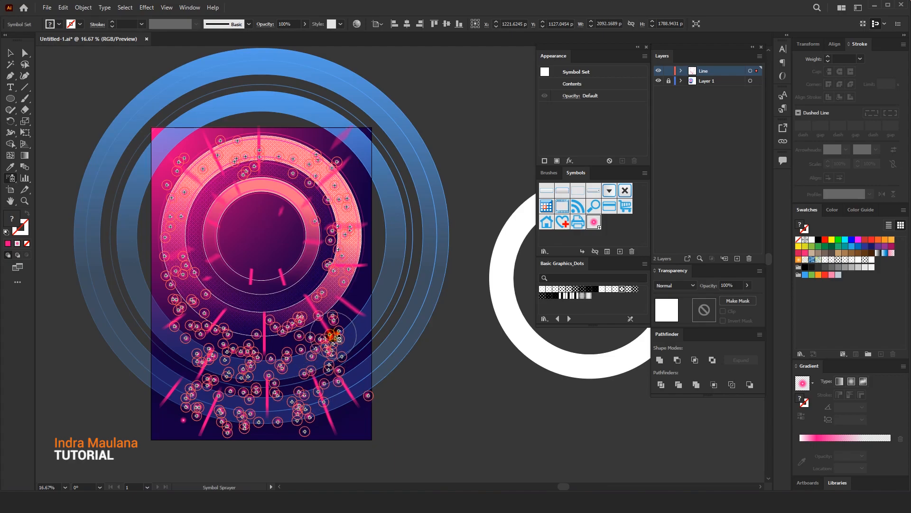
mouse_move(343, 250)
left_mouse_down()
mouse_move(341, 219)
mouse_move(297, 185)
mouse_move(221, 179)
mouse_move(190, 268)
mouse_move(187, 205)
mouse_move(258, 169)
mouse_move(272, 182)
left_mouse_up()
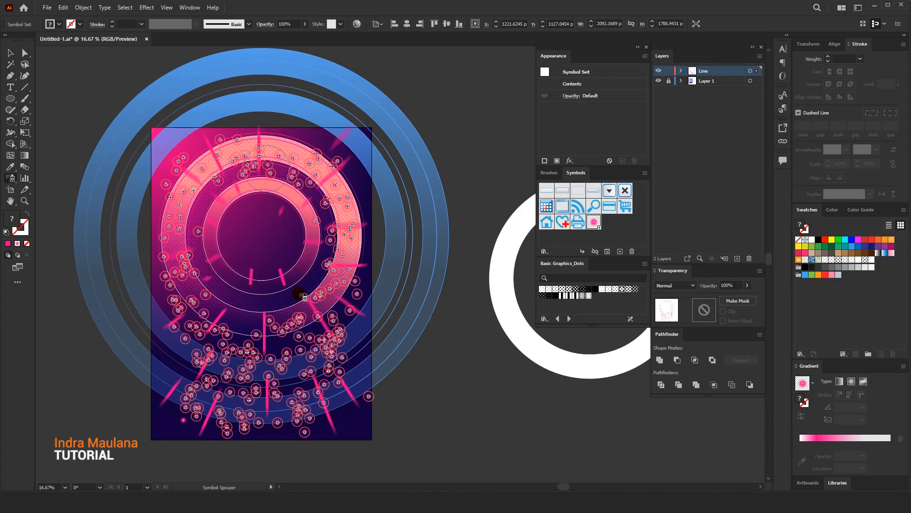
mouse_move(262, 347)
left_mouse_down()
mouse_move(295, 354)
mouse_move(275, 355)
mouse_move(277, 367)
mouse_move(251, 346)
left_mouse_up()
Set the blending mode of the sprayed symbol set to Screen
key("space")
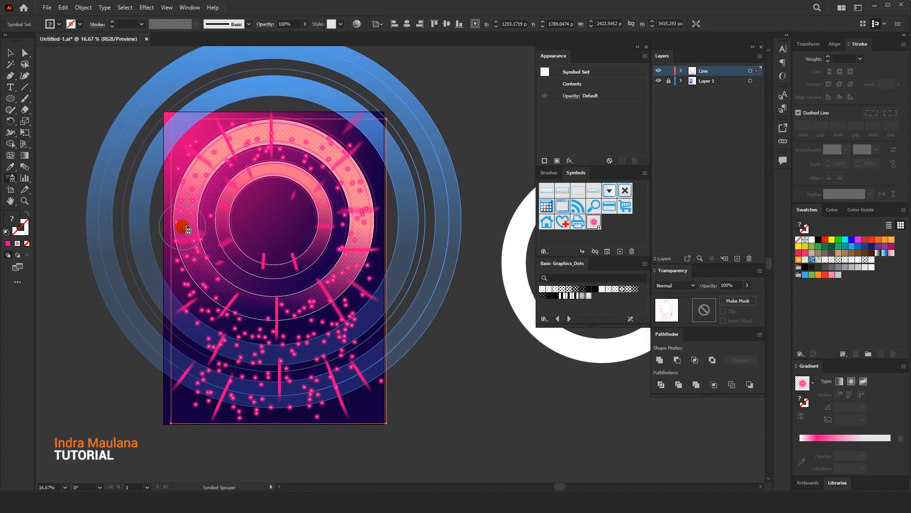
scroll(274, 350, "up", 1)
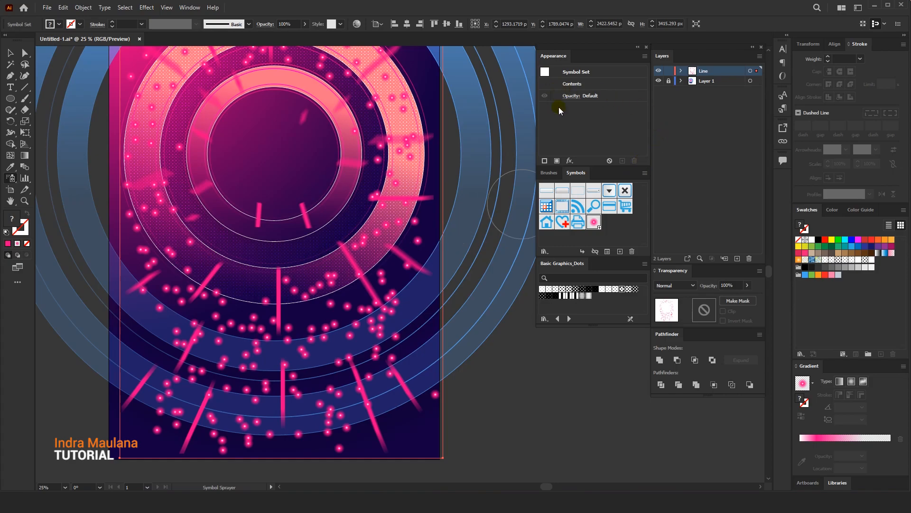
left_click(672, 285)
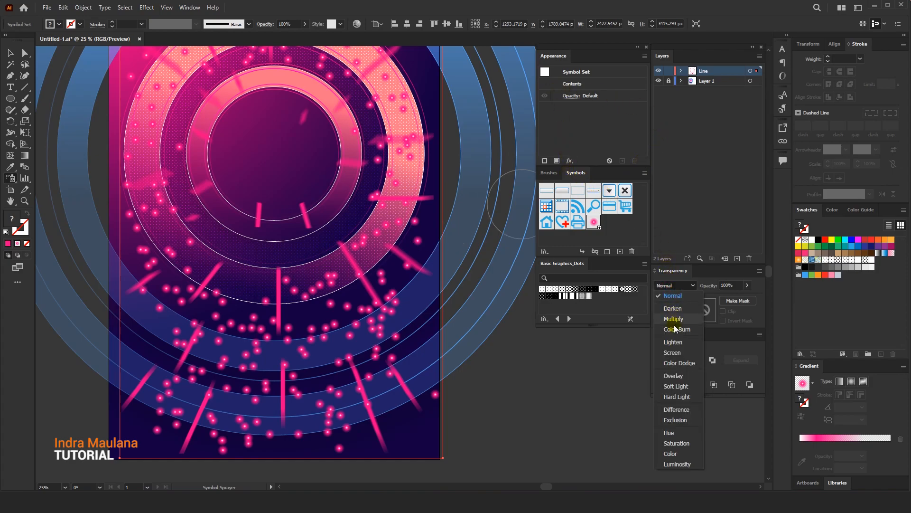
left_click(673, 354)
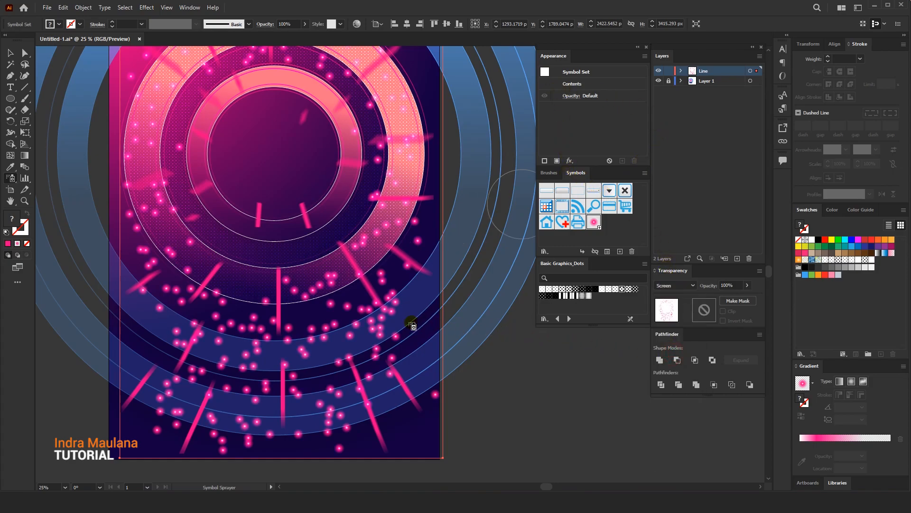
scroll(428, 323, "down", 1)
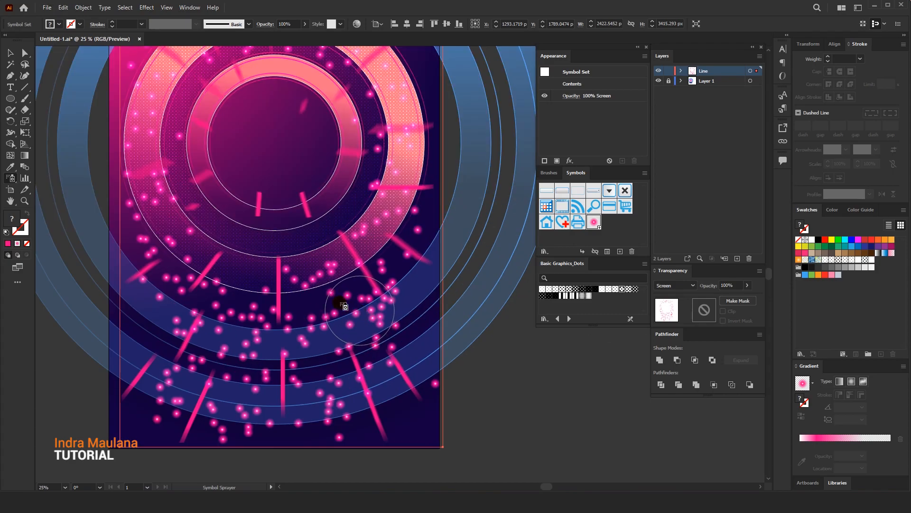
Shrink the sprayed dots with the Symbol Sizer to varied sizes, making those over the lower blue rings smallest
left_click(12, 178)
scroll(258, 351, "down", 2)
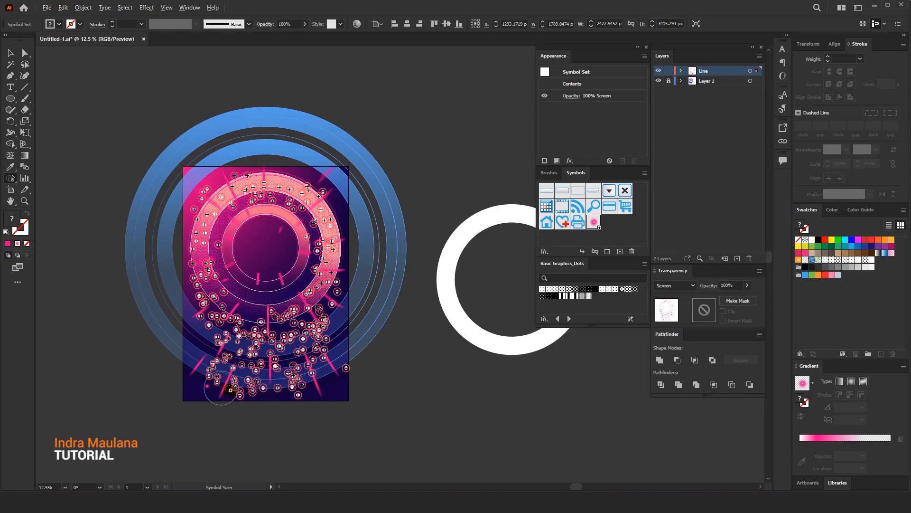
left_click_drag(307, 357, 289, 352)
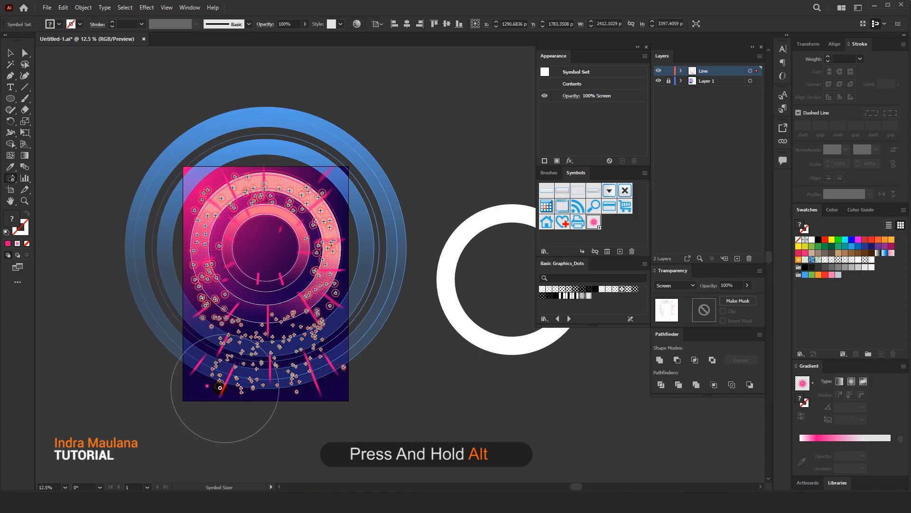
mouse_move(331, 362)
left_mouse_down()
mouse_move(246, 376)
mouse_move(196, 285)
mouse_move(200, 304)
mouse_move(194, 261)
mouse_move(259, 322)
left_mouse_up()
scroll(220, 334, "up", 1)
left_click_drag(322, 303, 340, 262)
mouse_move(349, 227)
left_mouse_down()
mouse_move(337, 185)
mouse_move(313, 171)
mouse_move(257, 165)
mouse_move(230, 228)
mouse_move(231, 292)
mouse_move(238, 208)
left_mouse_up()
mouse_move(219, 243)
left_mouse_down()
mouse_move(238, 300)
mouse_move(335, 310)
mouse_move(350, 273)
mouse_move(333, 310)
mouse_move(376, 388)
left_mouse_up()
mouse_move(300, 383)
left_mouse_down()
mouse_move(244, 398)
mouse_move(242, 382)
mouse_move(209, 379)
mouse_move(242, 402)
left_mouse_up()
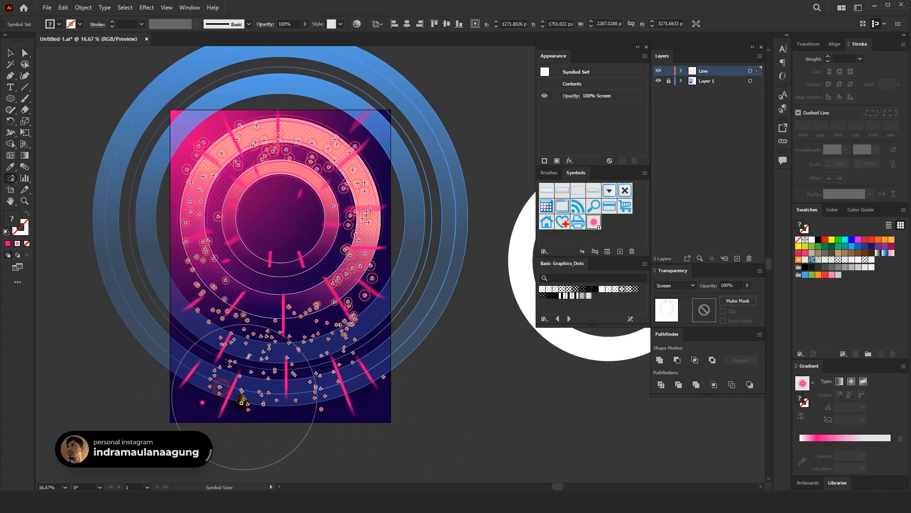
left_click_drag(136, 311, 118, 256)
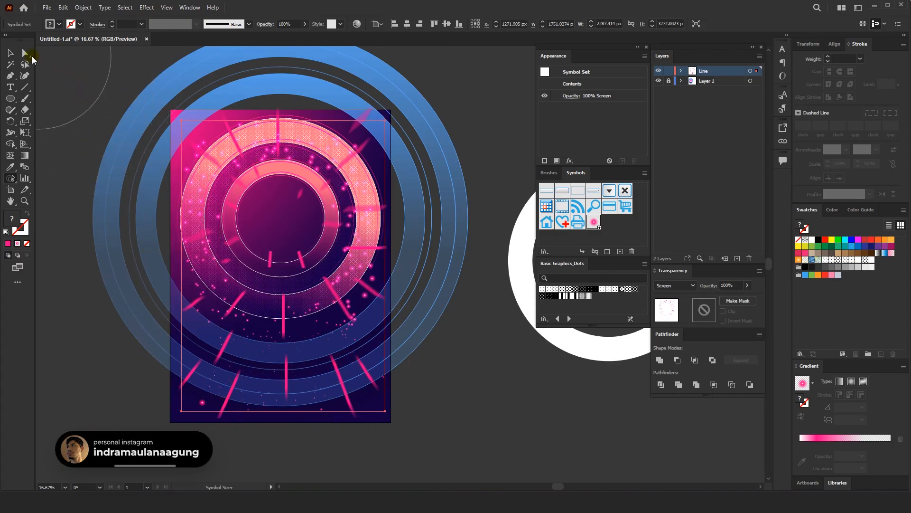
Switch to the Selection tool and deselect the symbol set
left_click(118, 78)
left_click_drag(110, 85, 153, 85)
scroll(153, 84, "up", 1)
left_click_drag(187, 112, 126, 91)
scroll(127, 95, "down", 1)
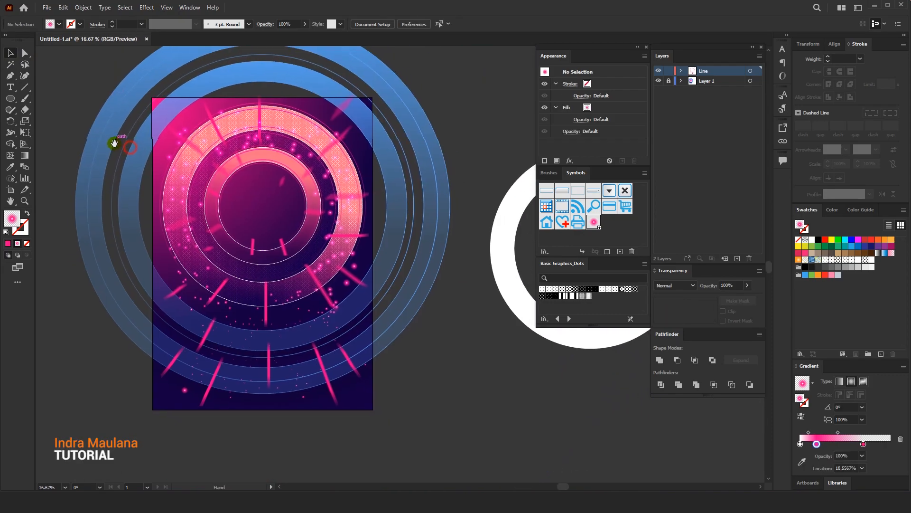
scroll(114, 147, "up", 1)
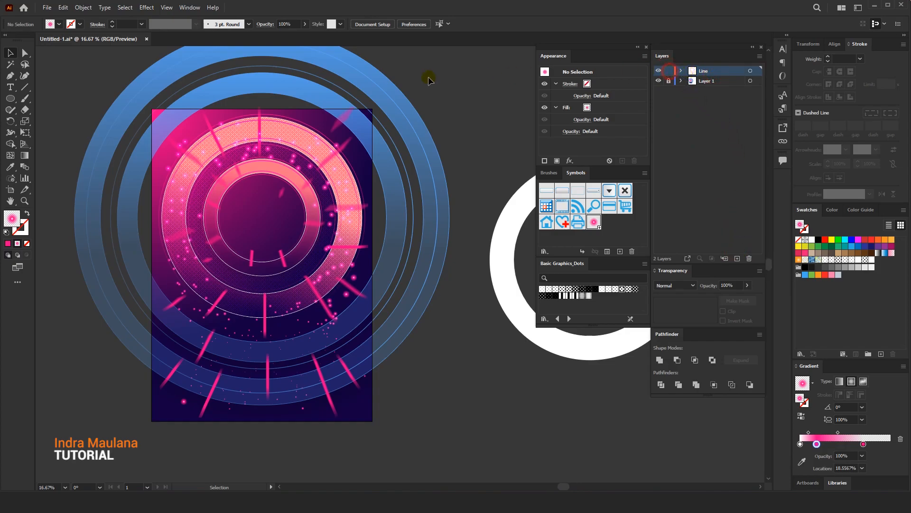
Place the linked portrait Image Place Here.png at about 1071 by 1830 px, centred horizontally over the inner rings
left_click(47, 8)
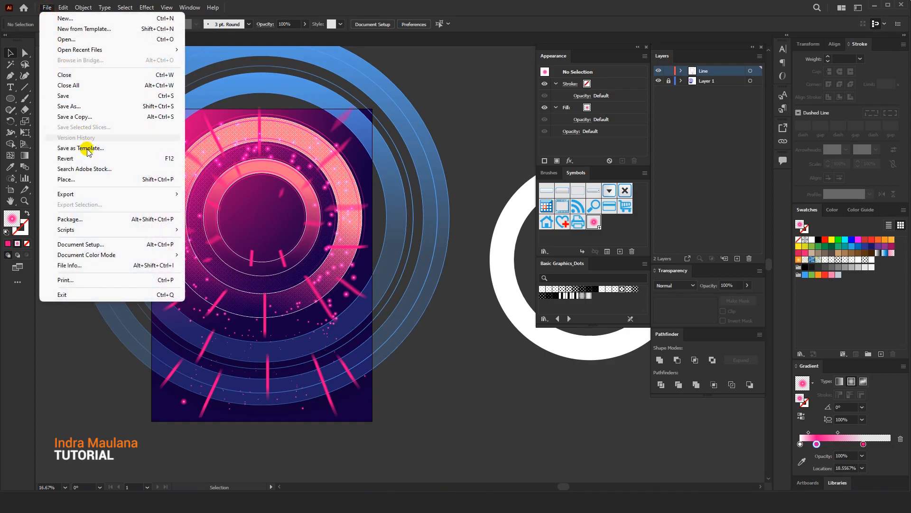
left_click(86, 180)
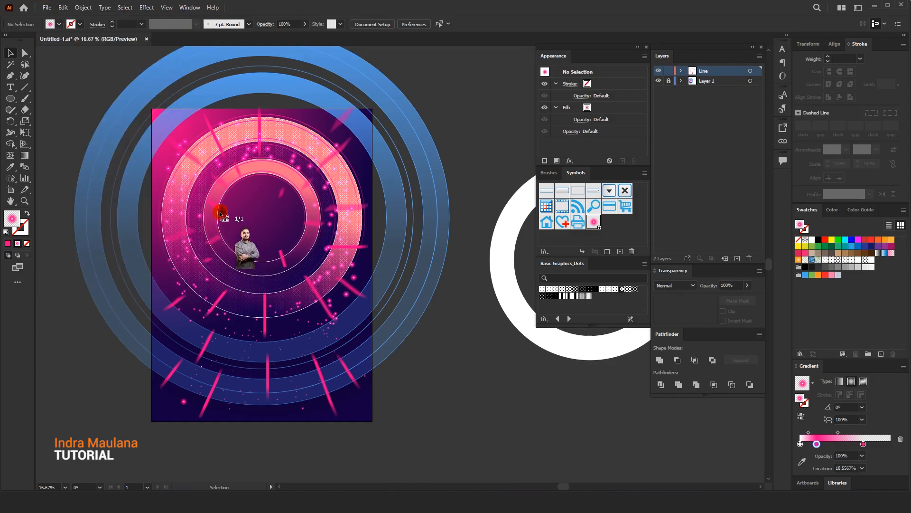
left_click(220, 213)
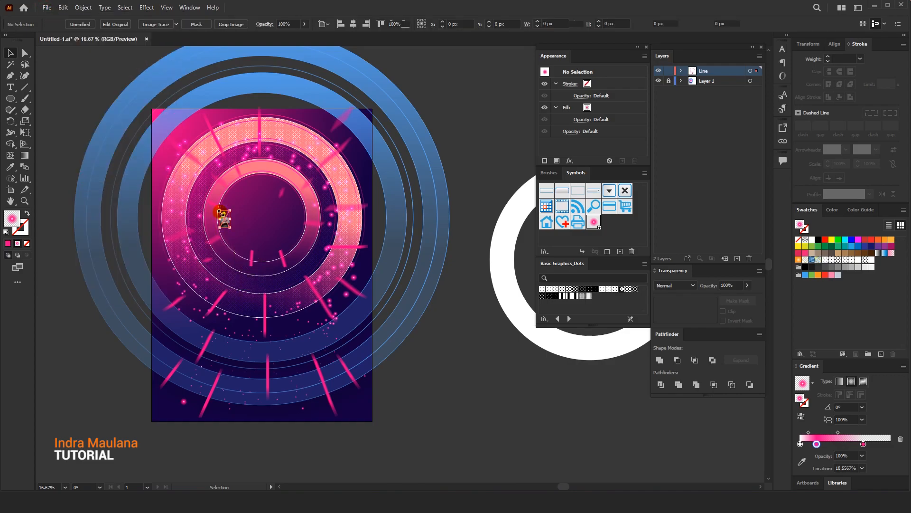
left_click_drag(228, 226, 335, 369)
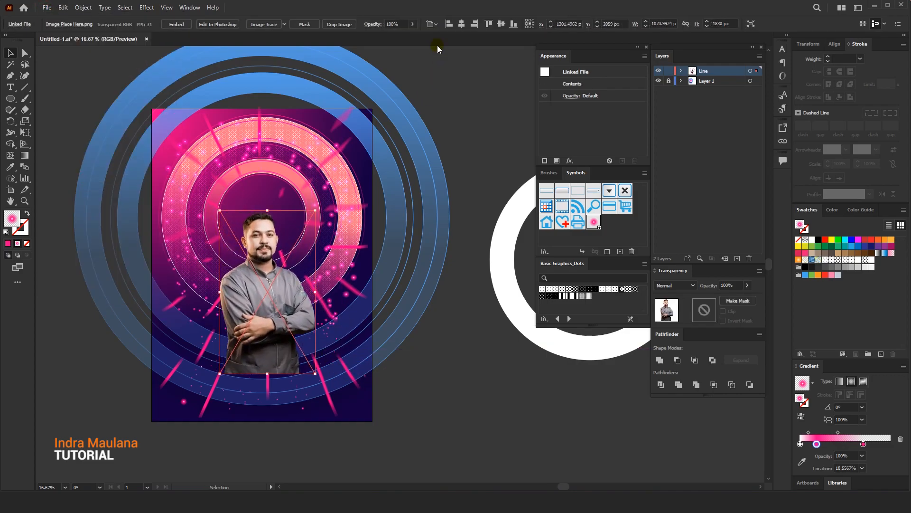
left_click(462, 24)
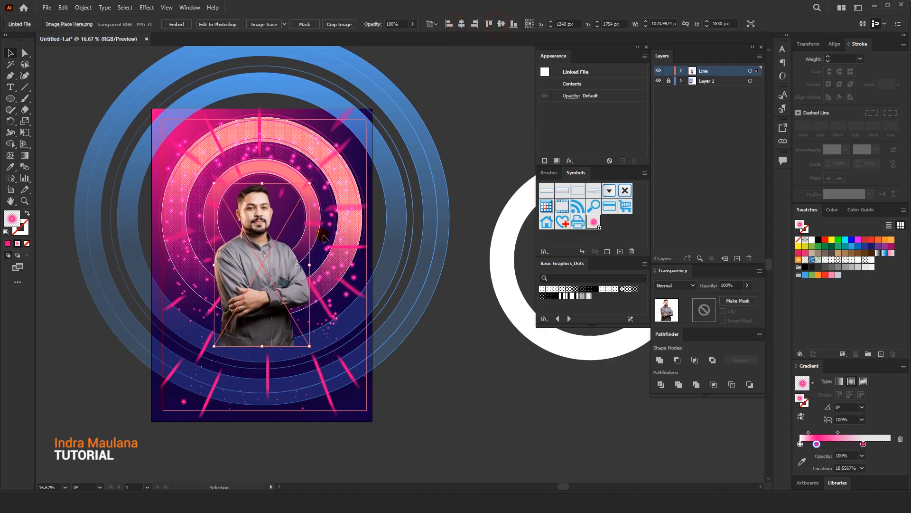
left_click_drag(266, 278, 272, 245)
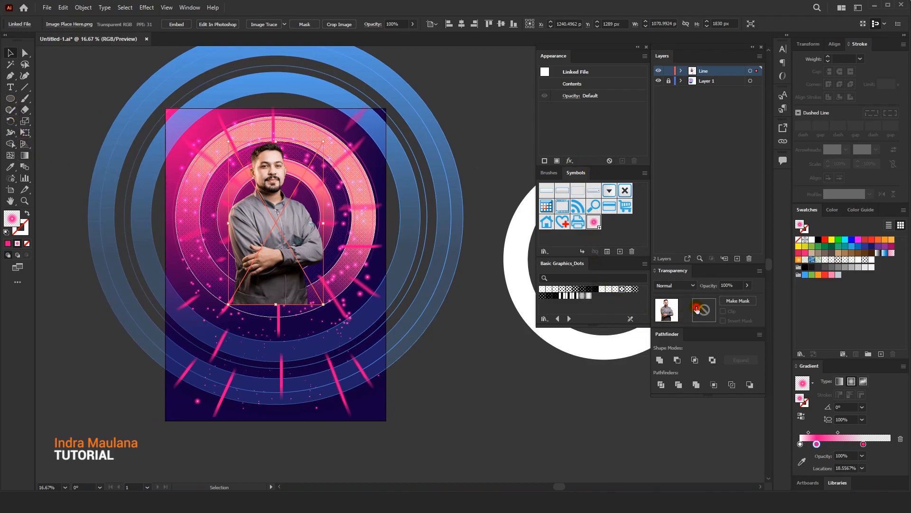
Add an opacity mask to the portrait and draw a rectangle of about 1685 by 2234 px in it, covering the figure
left_click(697, 309)
left_click(41, 104)
left_click_drag(15, 100, 35, 99)
left_click_drag(298, 231, 346, 332)
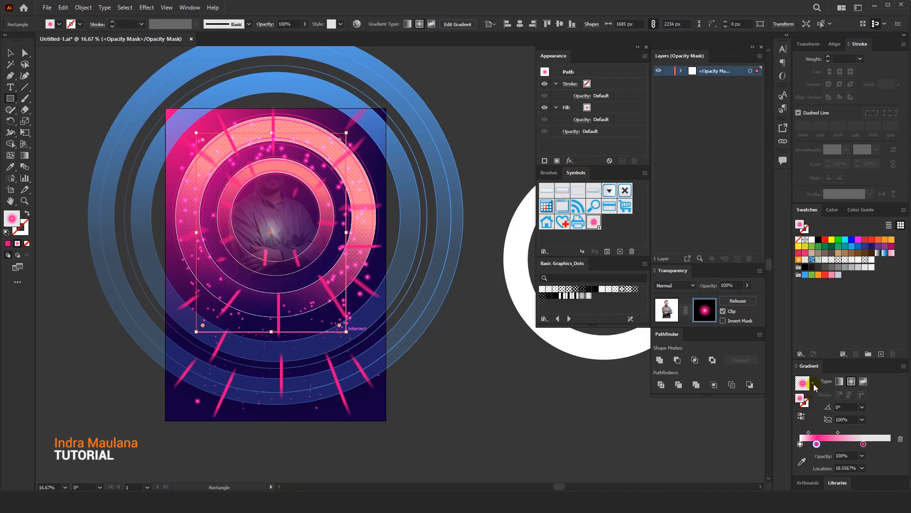
Fill the mask rectangle with a white-to-black linear gradient running straight down, fading out the portrait's lower part
left_click(812, 372)
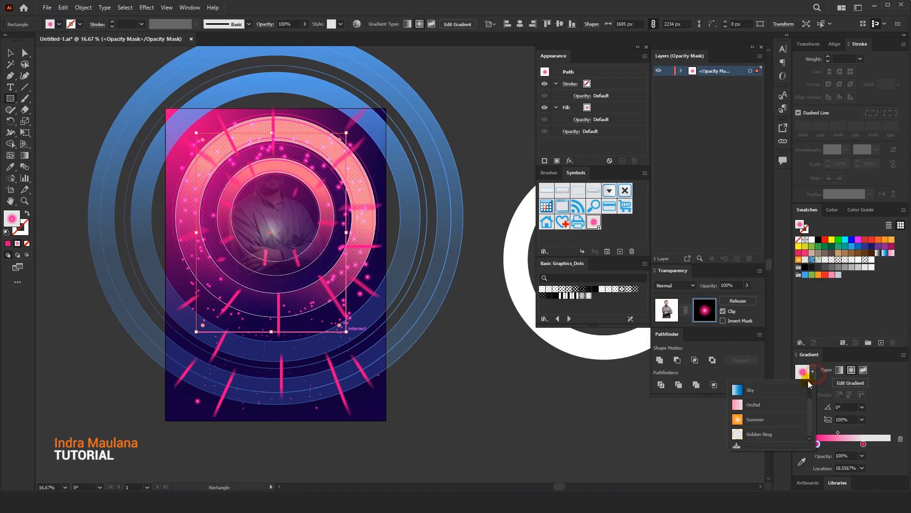
left_click(758, 392)
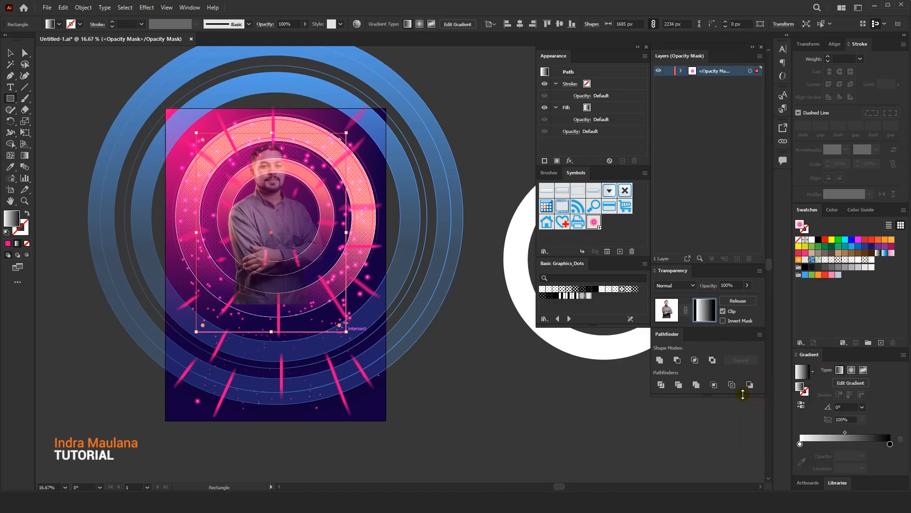
left_click(25, 156)
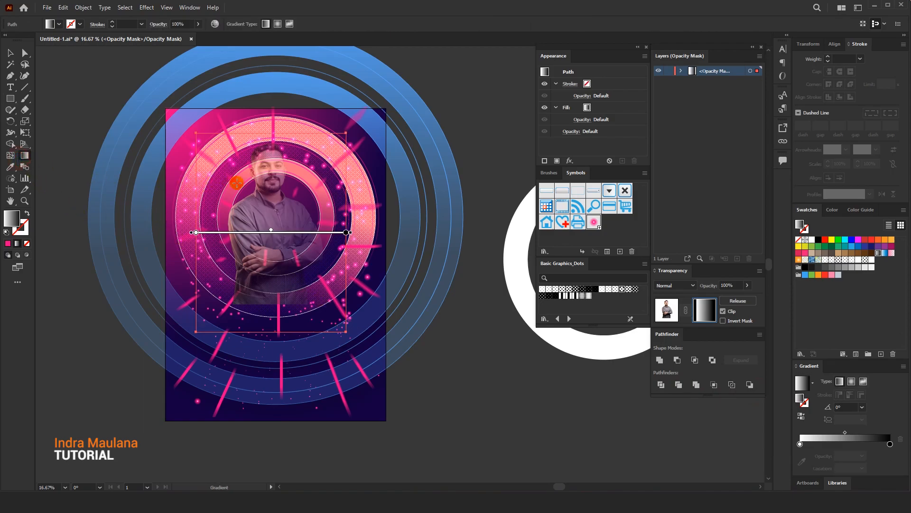
left_click_drag(243, 191, 249, 293)
mouse_move(254, 255)
left_mouse_down()
mouse_move(279, 252)
mouse_move(284, 302)
left_mouse_up()
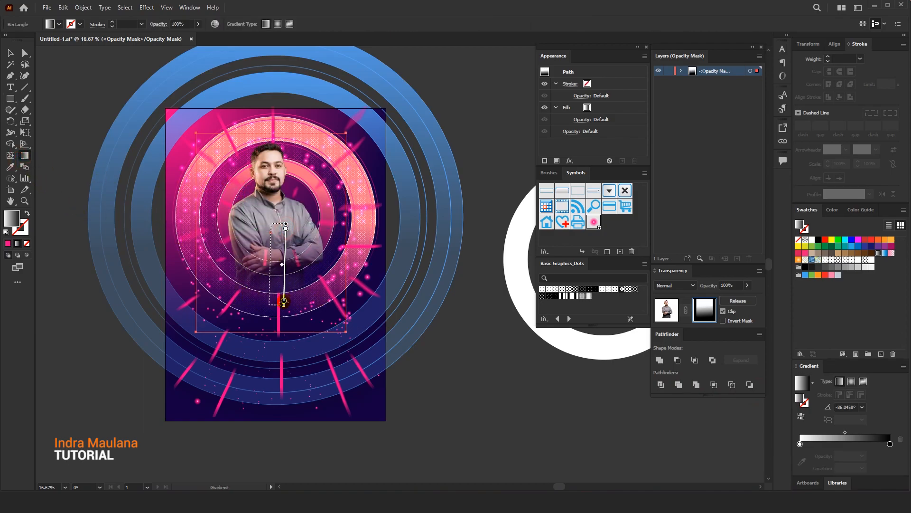
Return from the opacity mask to the artwork, nudge the portrait slightly and deselect it
left_click(10, 52)
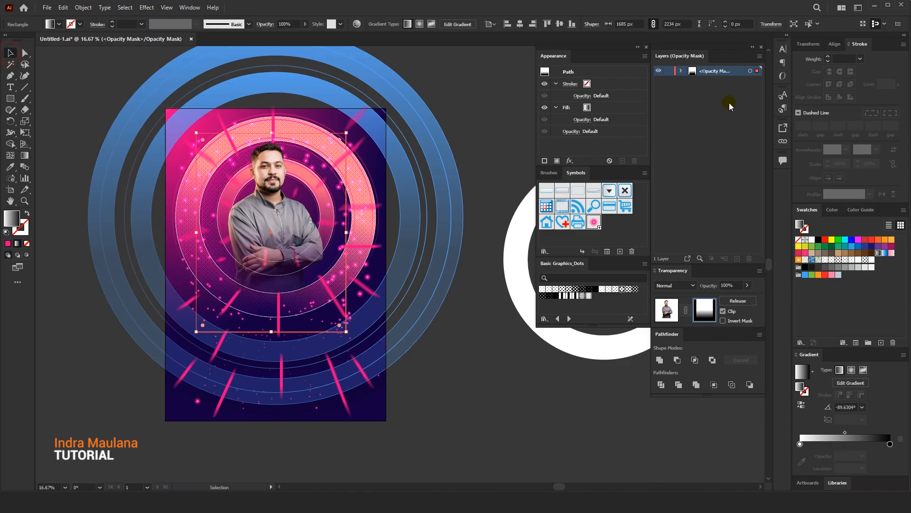
left_click(667, 309)
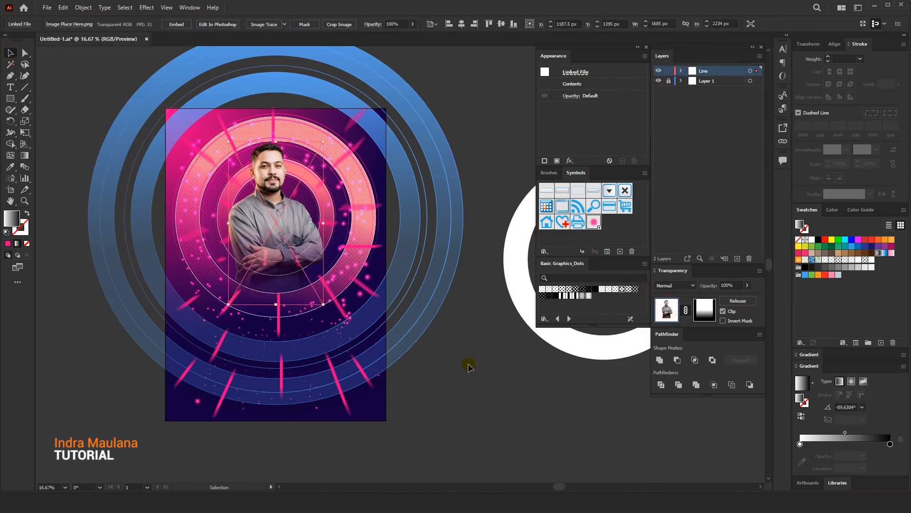
left_click_drag(303, 237, 289, 245)
left_click_drag(299, 264, 298, 257)
left_click(463, 373)
mouse_move(451, 355)
left_mouse_down()
mouse_move(464, 362)
mouse_move(446, 355)
left_mouse_up()
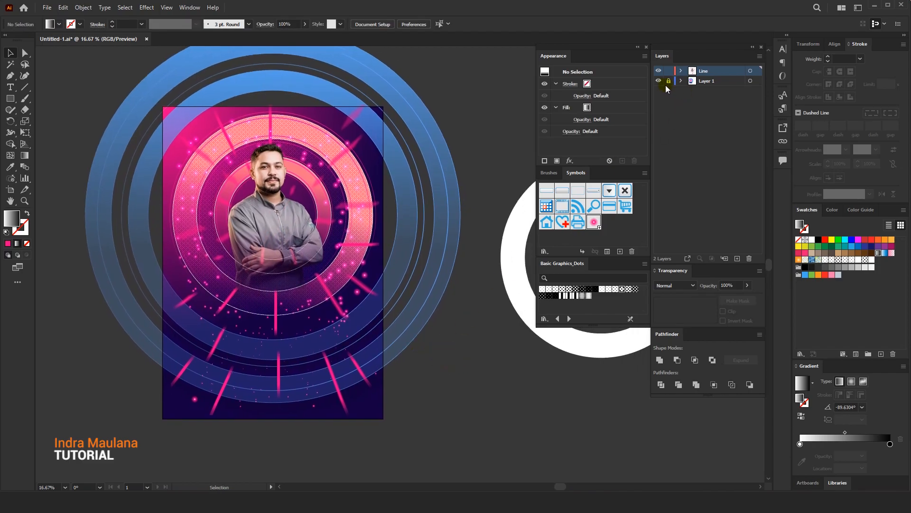
Unlock all objects and select the background rectangle to pick up its pink-to-navy gradient, leaving nothing selected
left_click(83, 8)
left_click(101, 83)
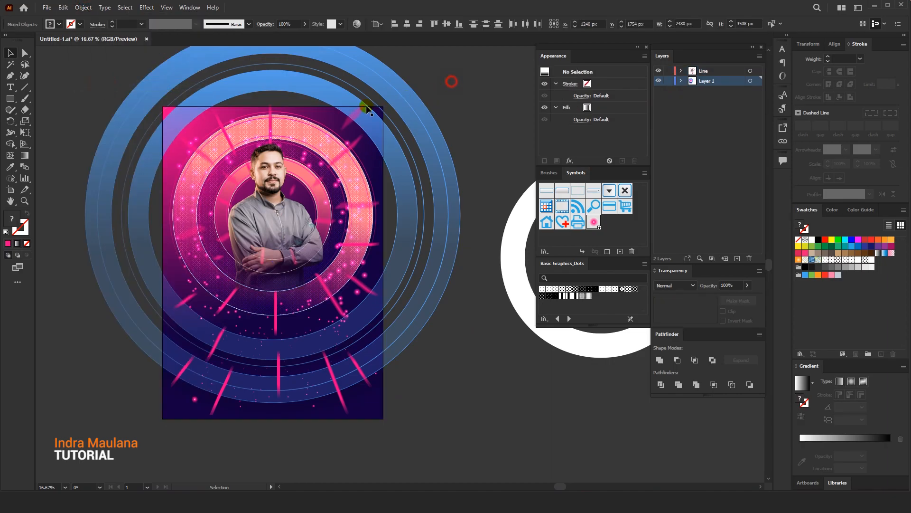
left_click(304, 110)
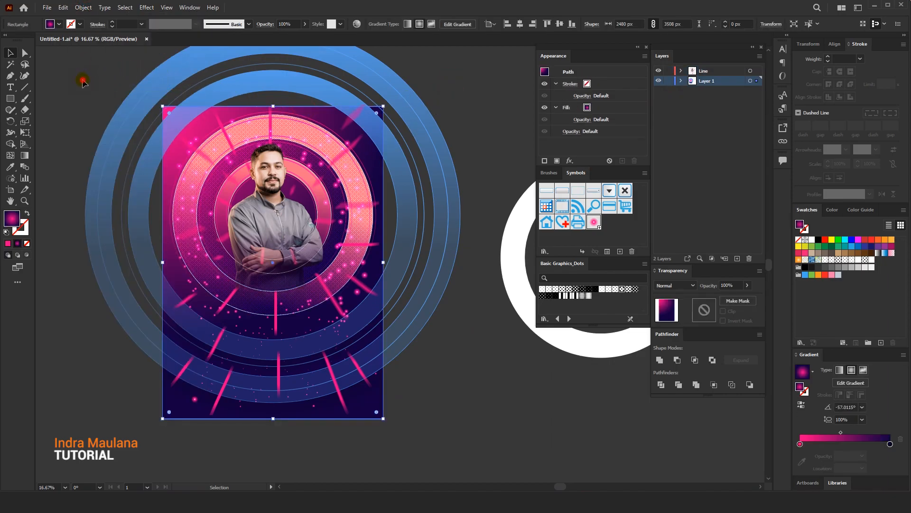
left_click(87, 95)
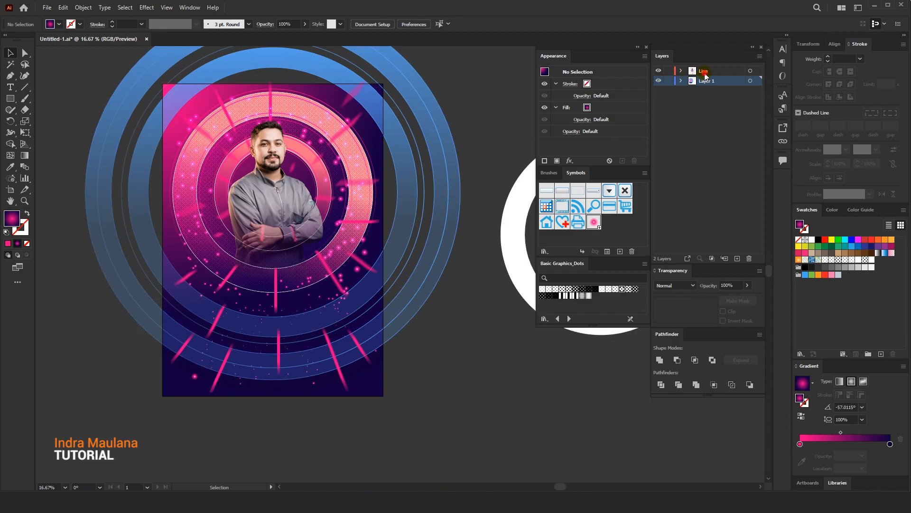
Draw a 2480 by 3508 px rectangle on the Line layer, covering the whole poster, and deselect it
left_click(704, 72)
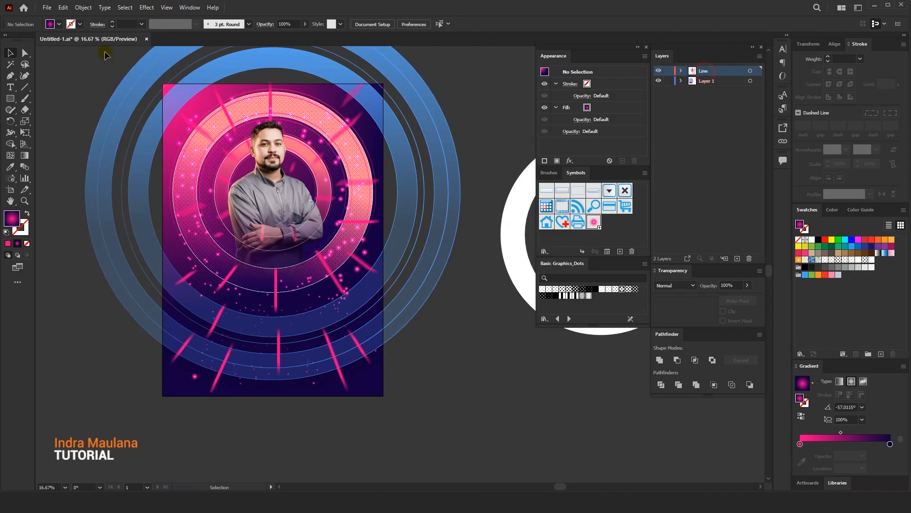
left_click_drag(162, 83, 383, 395)
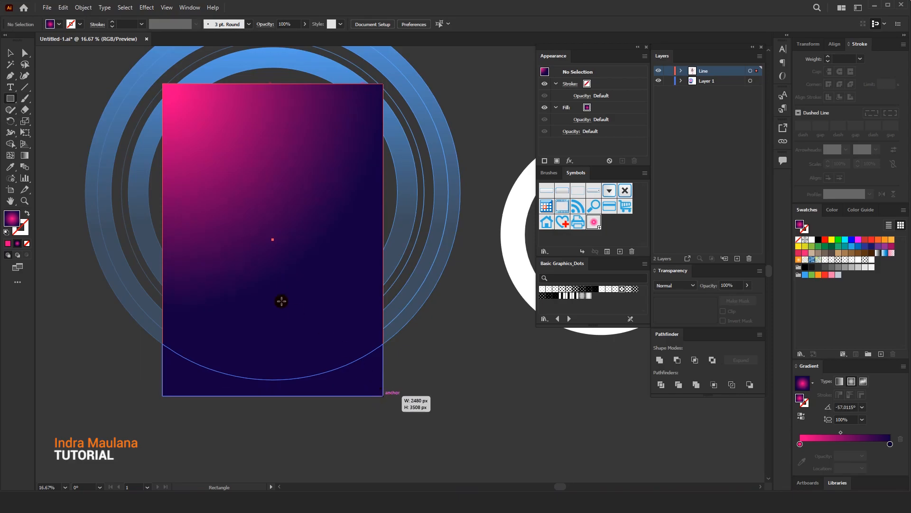
left_click(13, 54)
left_click(61, 64)
scroll(105, 76, "up", 3)
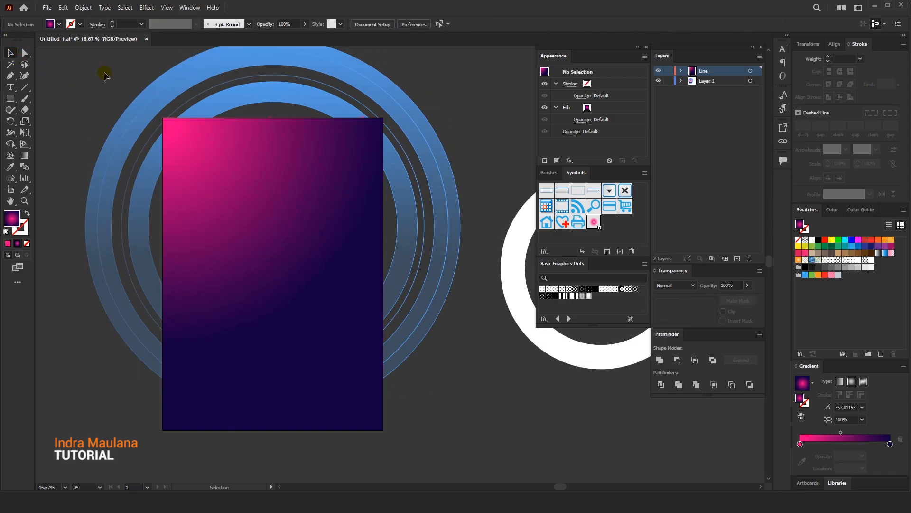
Make a clipping mask from all the poster artwork with the new rectangle on top as the clipping shape
left_click_drag(419, 471, 320, 224)
right_click(328, 227)
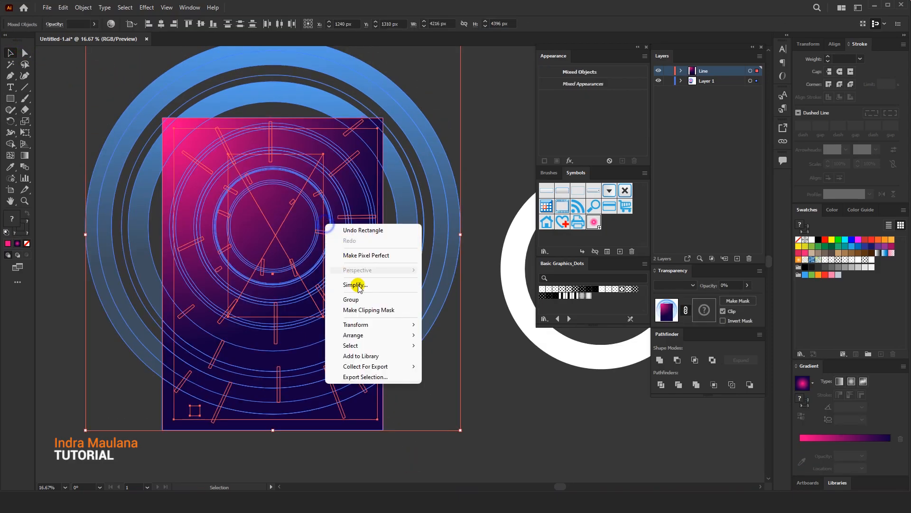
left_click(365, 311)
left_click(430, 138)
left_click_drag(430, 138, 454, 128)
Move the clipped artwork to Layer 1 and rename the emptied Line layer Text
left_click(751, 71)
left_click_drag(759, 81, 757, 80)
left_click(704, 71)
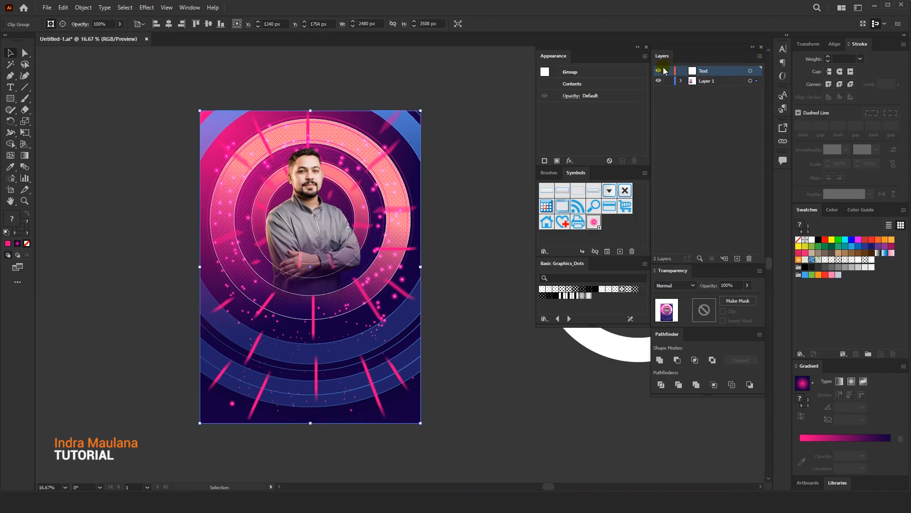
Lock Layer 1 and make the Text layer the active one
left_click(709, 82)
left_click(669, 82)
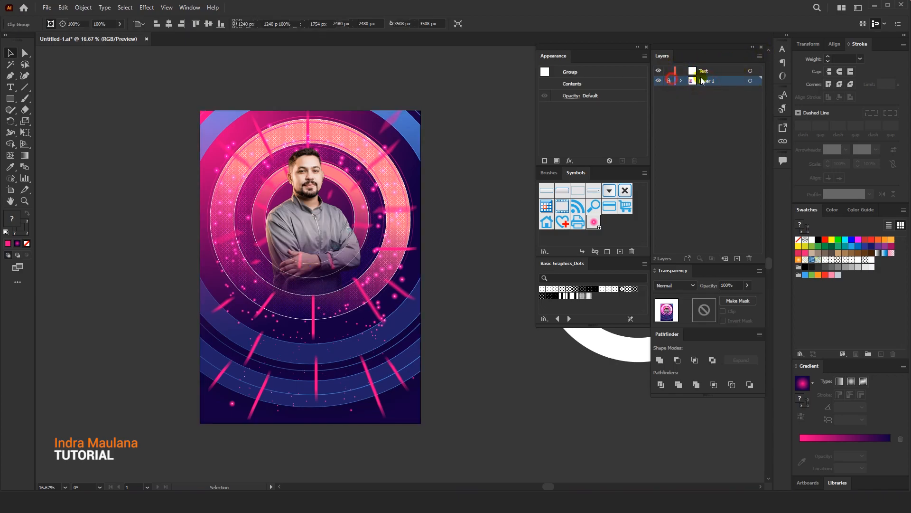
left_click(709, 74)
left_click_drag(328, 182, 301, 180)
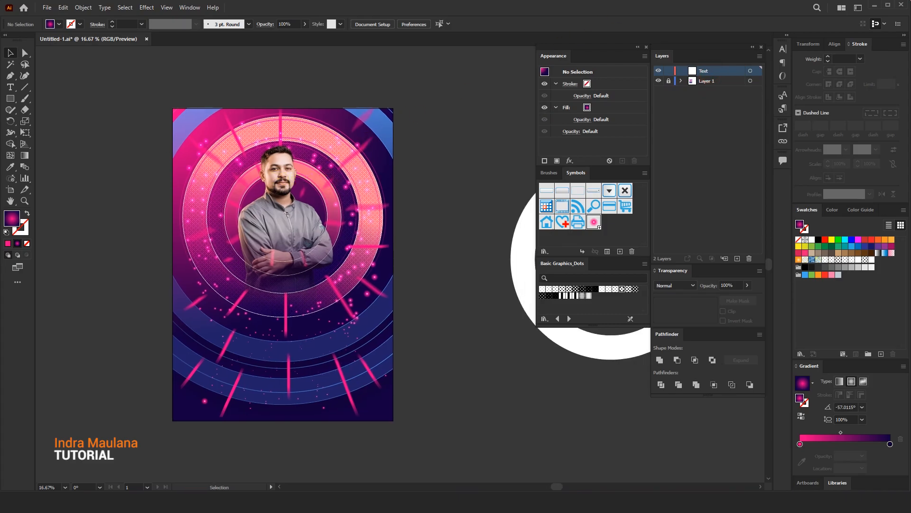
Paste the copied Music Festival event text in front of the artwork on the Text layer and deselect it
left_click(64, 7)
left_click(95, 84)
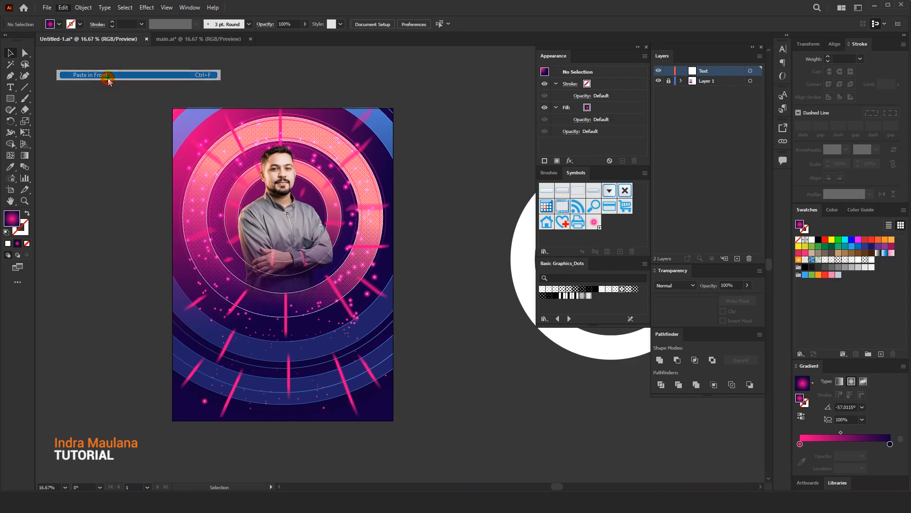
left_click(108, 80)
scroll(221, 164, "down", 2)
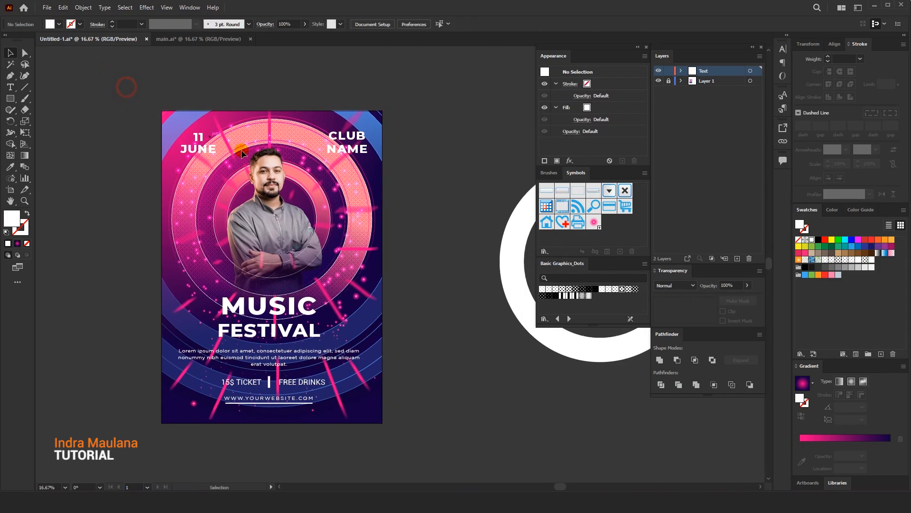
Hide the artboards and save the finished poster document
left_click_drag(285, 152, 215, 195)
key("ctrl+shift+h")
left_click_drag(502, 346, 408, 389)
scroll(385, 370, "up", 1)
left_click_drag(399, 303, 416, 302)
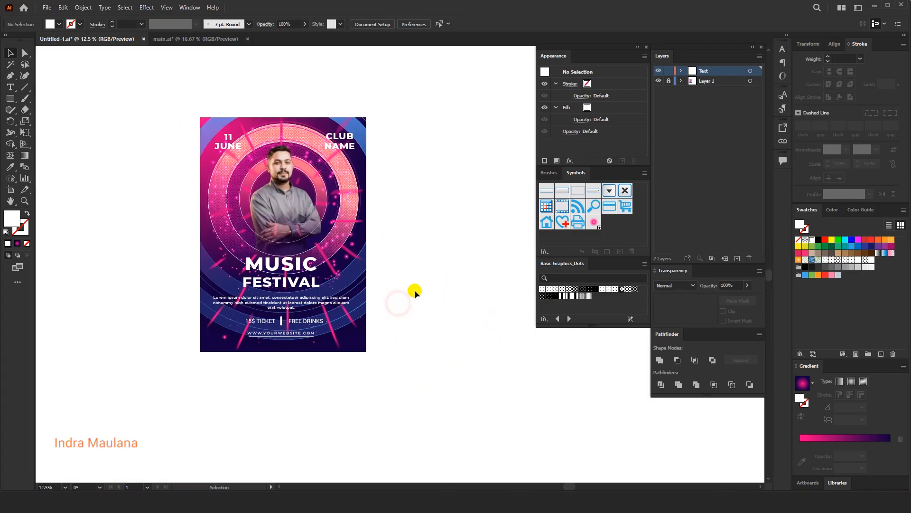
left_click(47, 8)
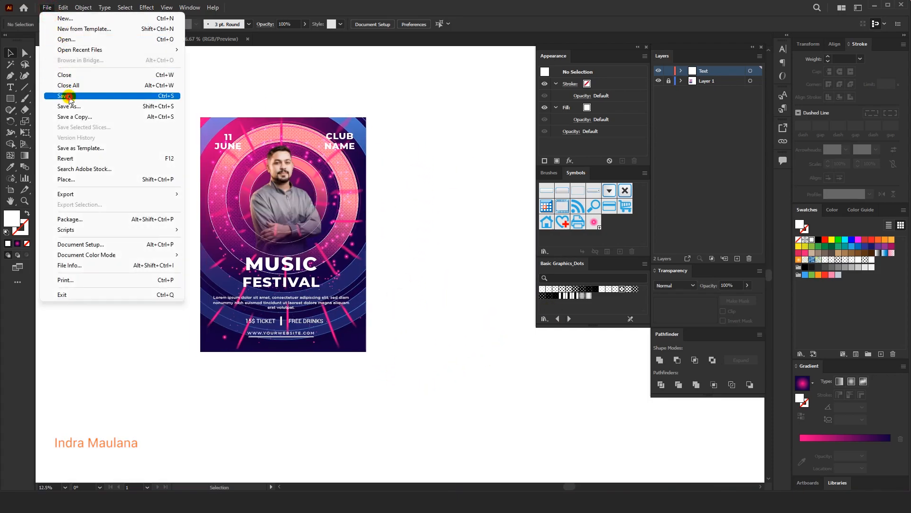
left_click(71, 95)
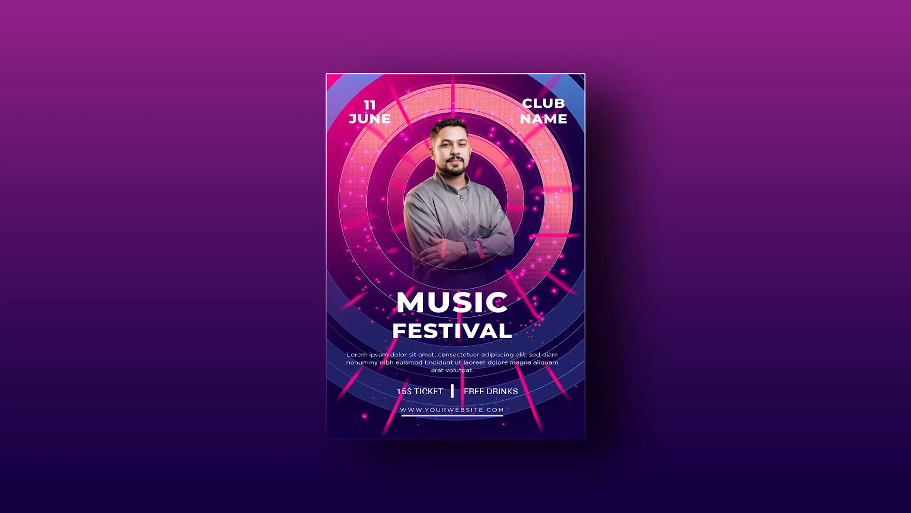